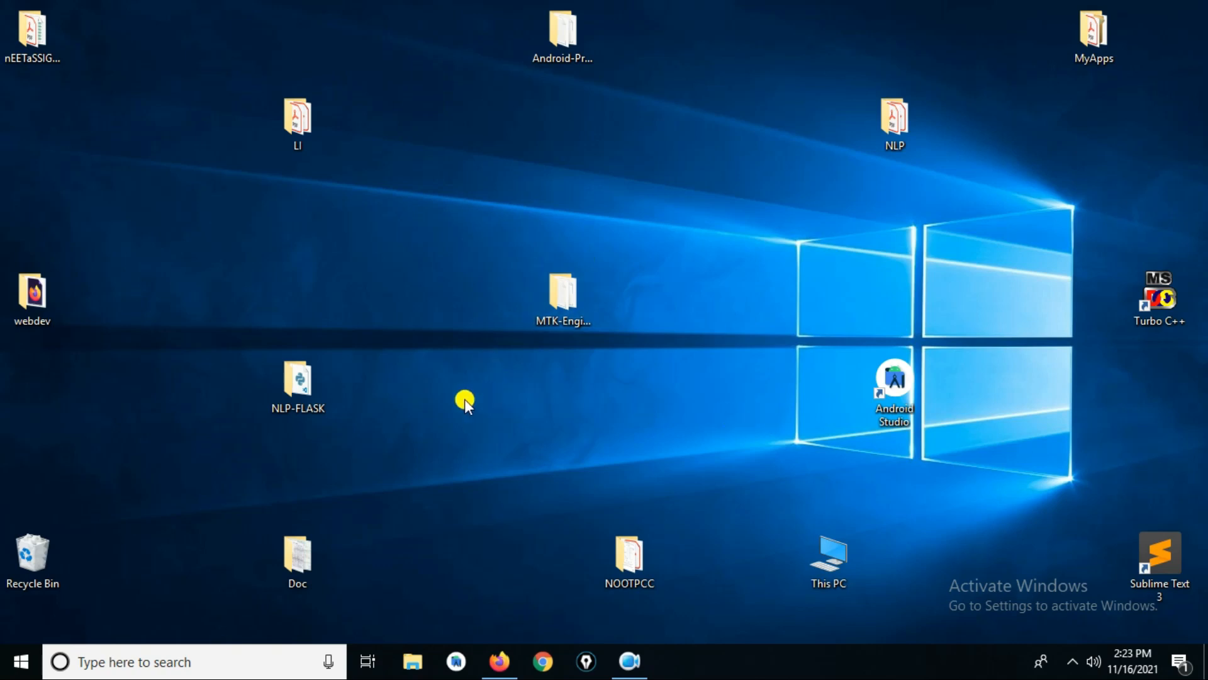
- Look over the app files in the MTK-EngineeringApp desktop folder, and put its window away
double_click(548, 320)
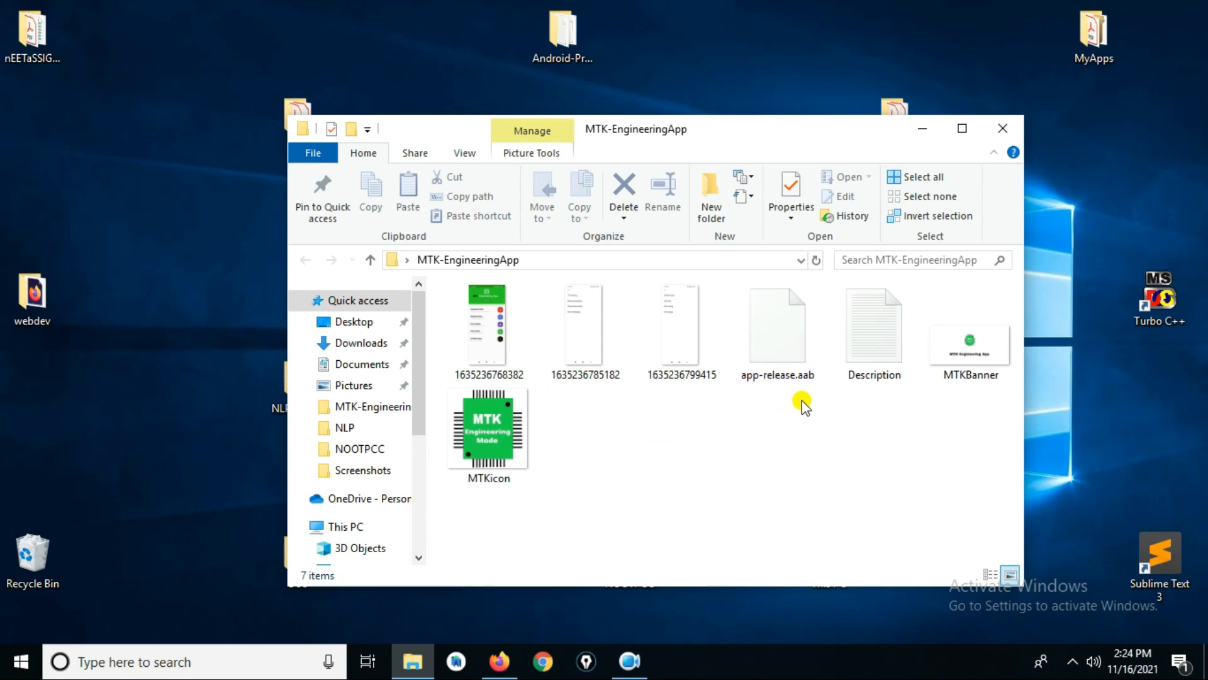
mouse_move(810, 385)
click(928, 137)
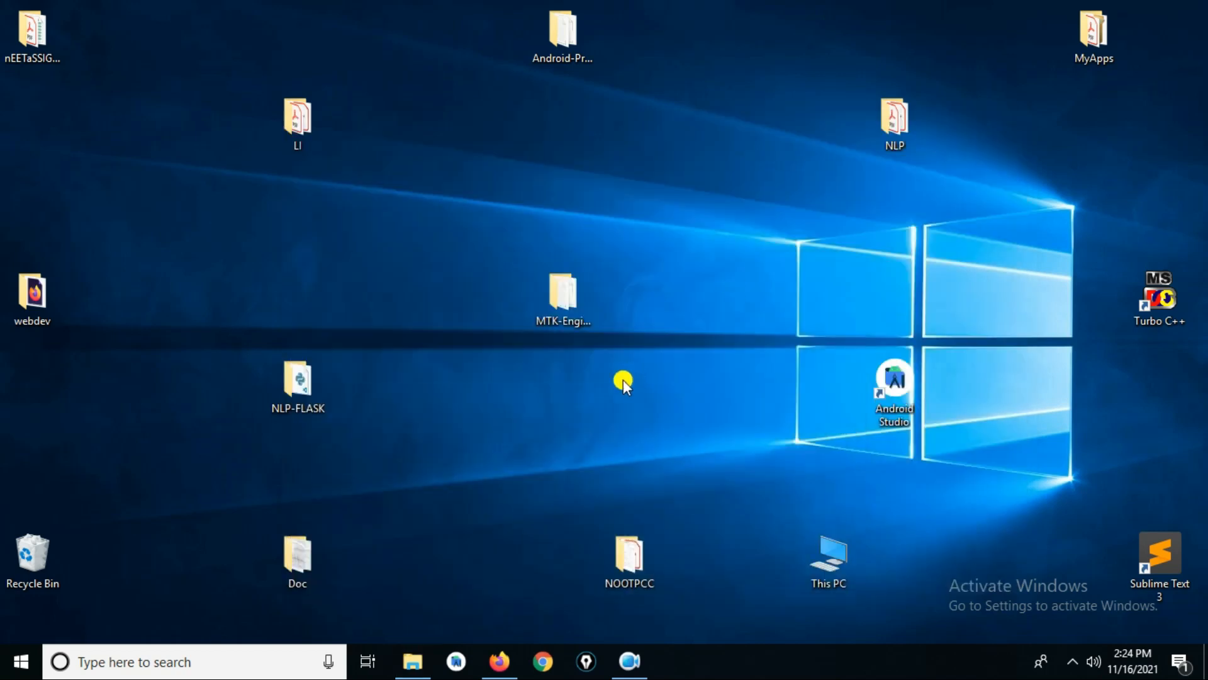
- Switch to Firefox and search the web for "google play console"
click(501, 660)
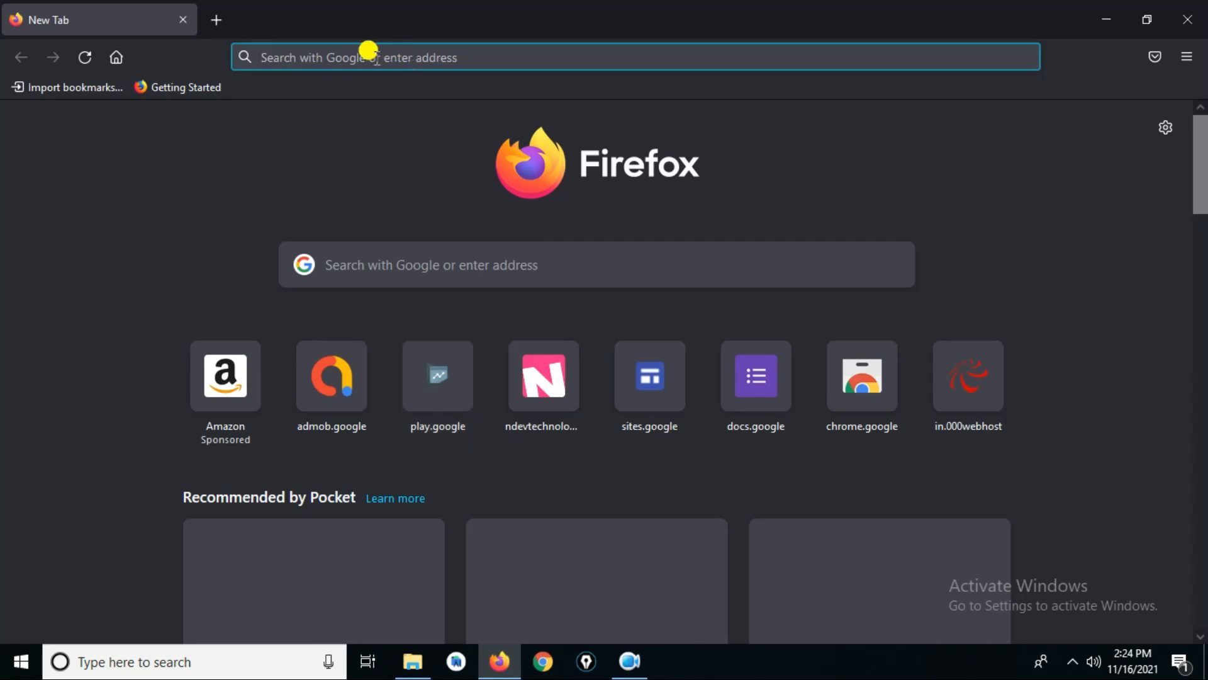
click(376, 57)
text(g)
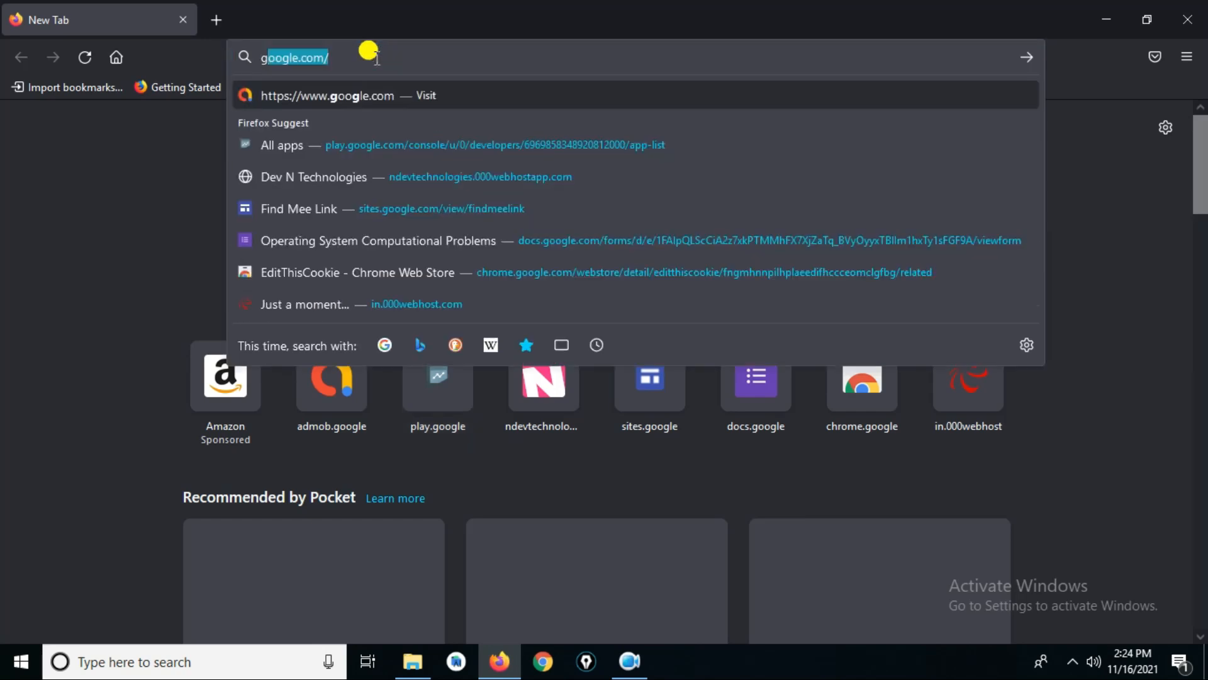
text(oogle p)
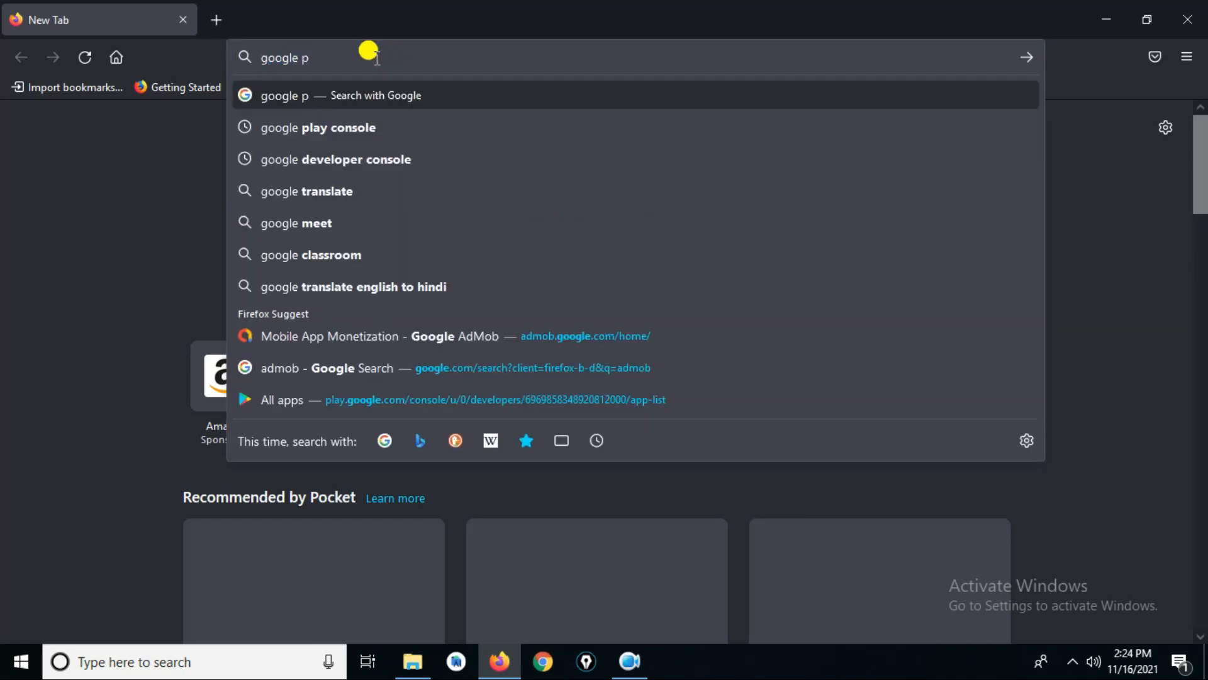
text(lay console)
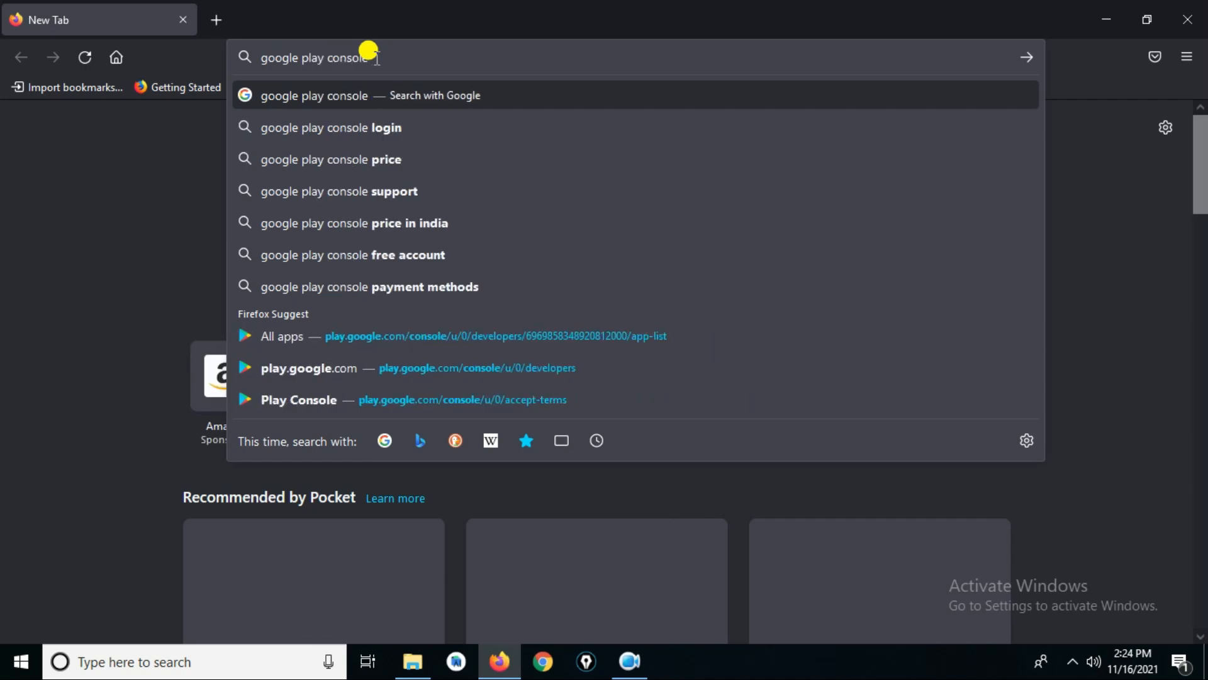
key(Return)
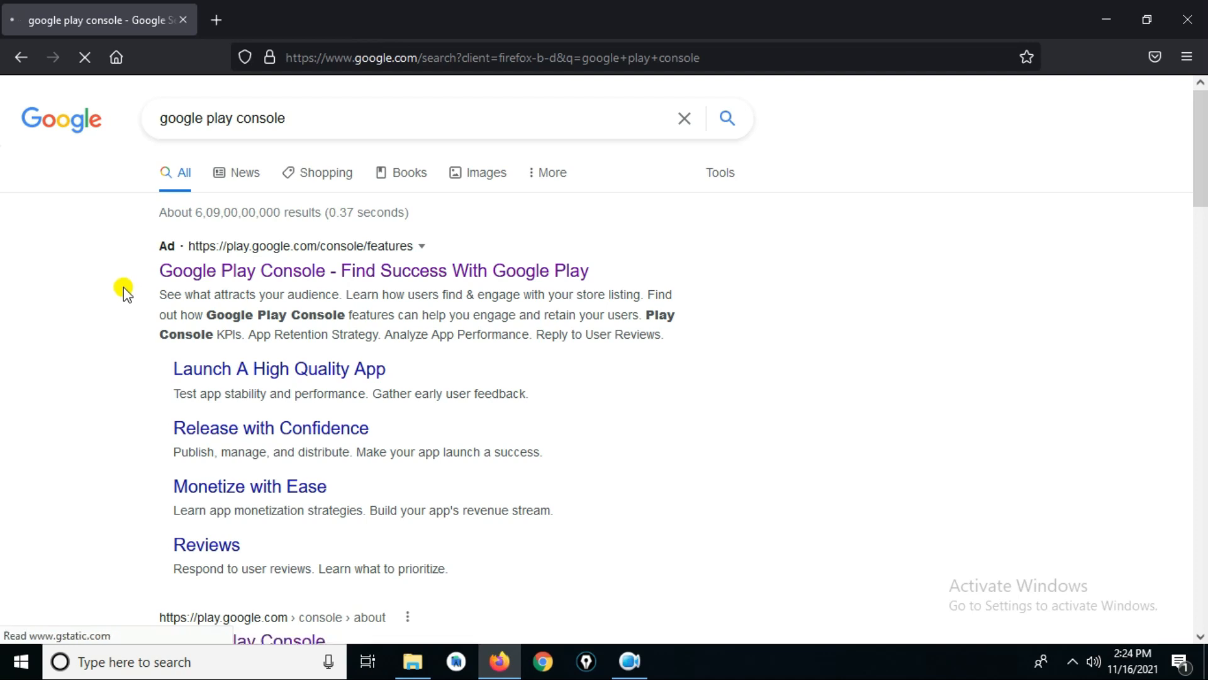
- Open the Google Play Console signup result and continue to the developer account's console
scroll(123, 288, down, 1)
scroll(123, 290, down, 2)
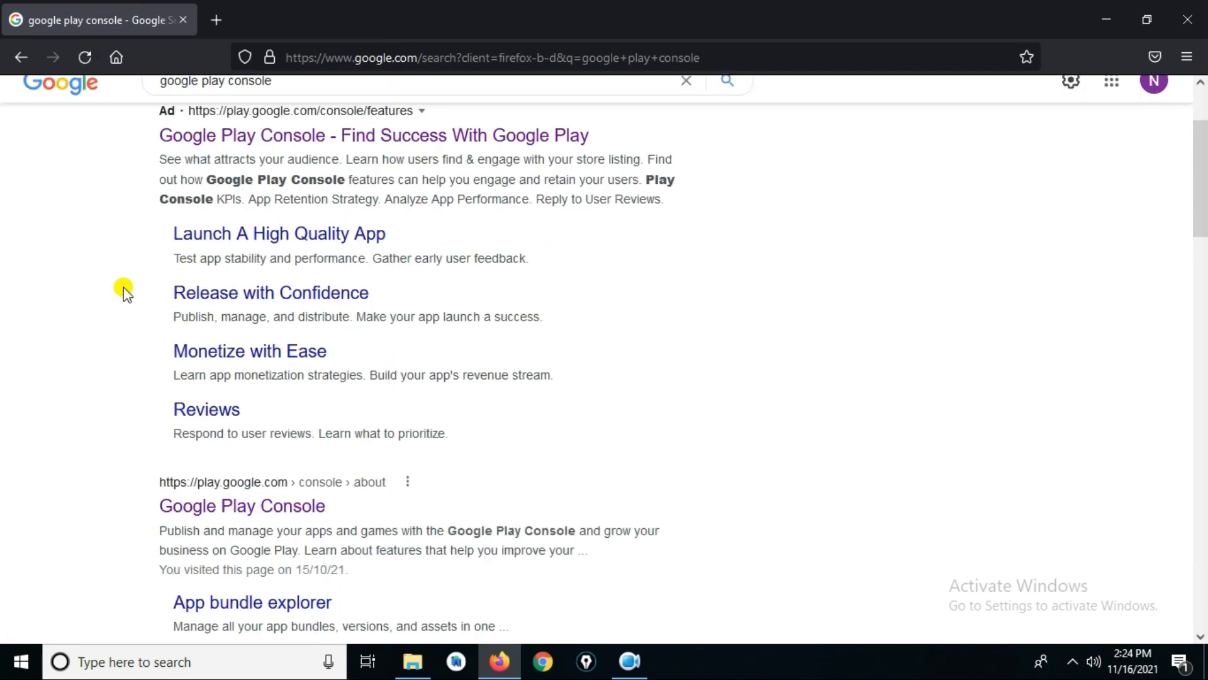
scroll(123, 287, down, 1)
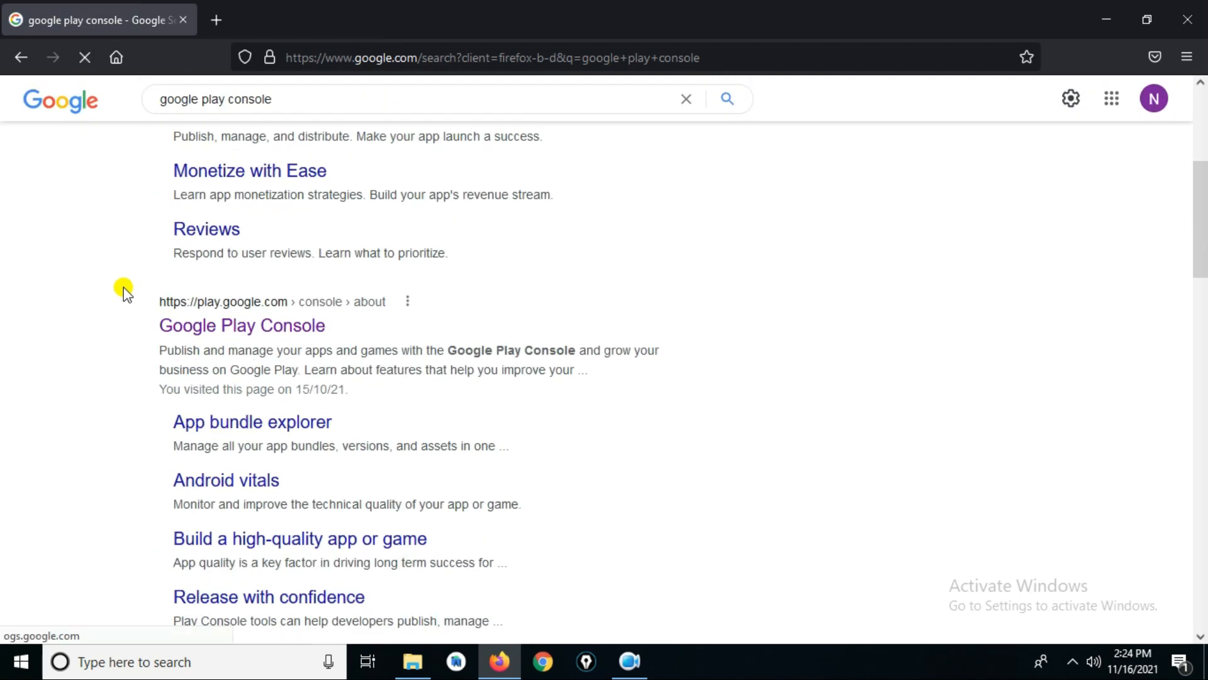
scroll(221, 315, down, 6)
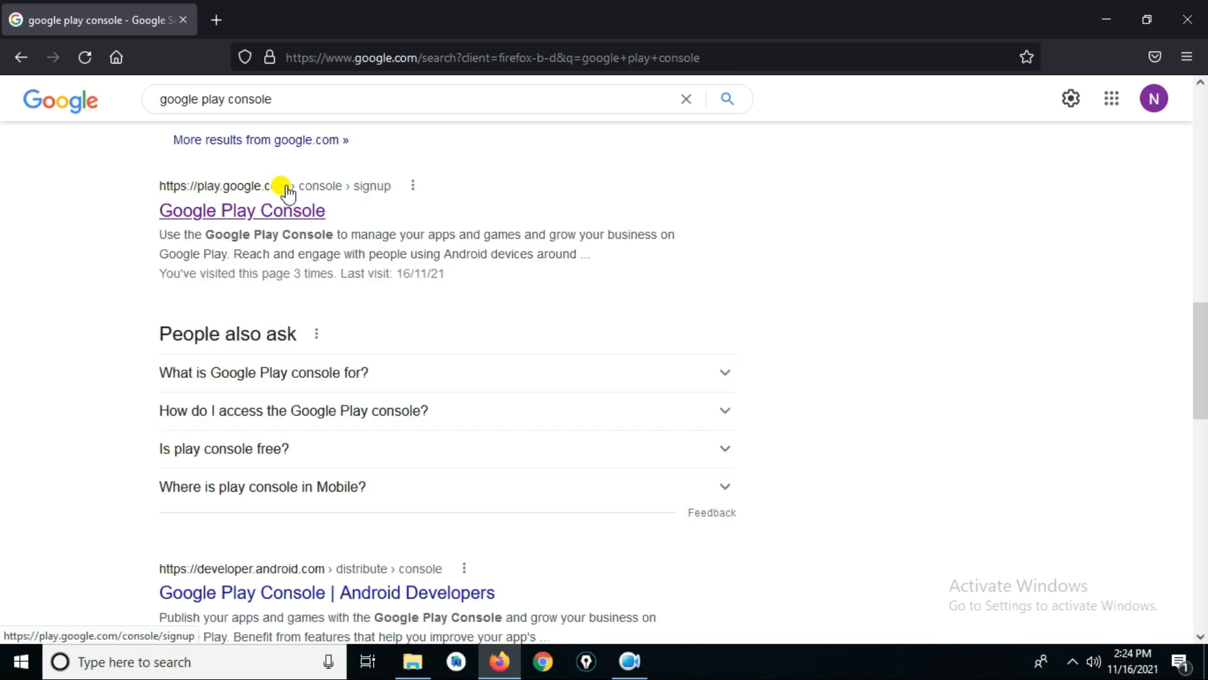
click(244, 187)
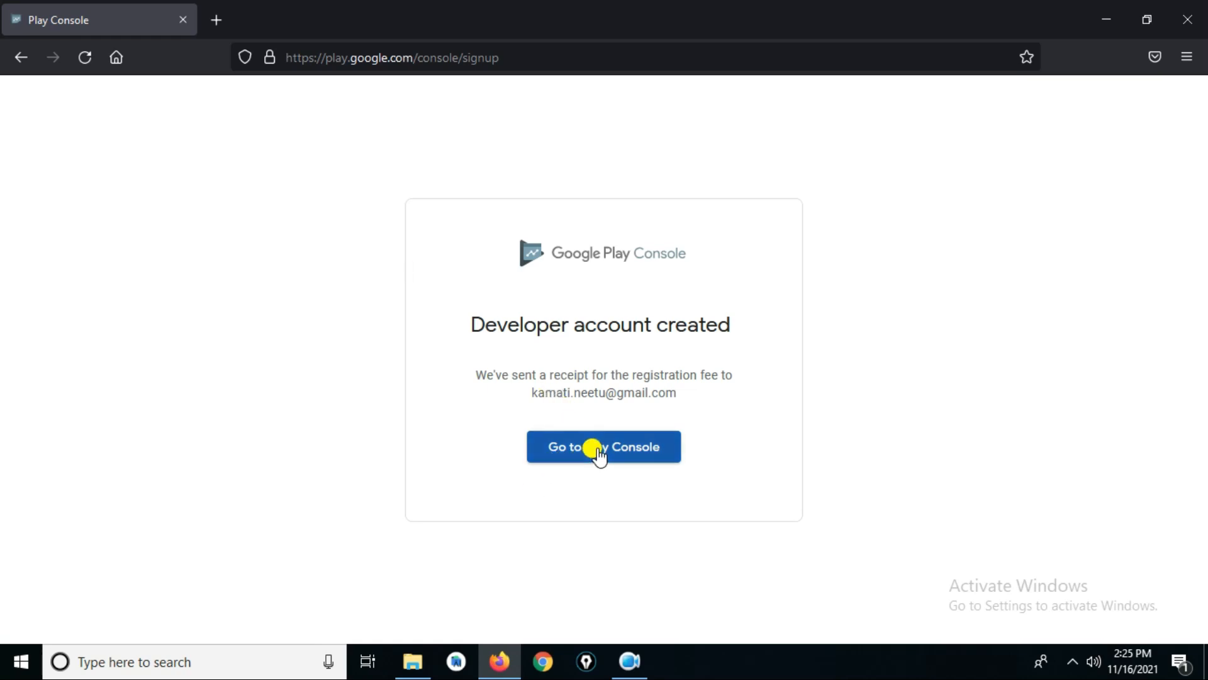
click(579, 463)
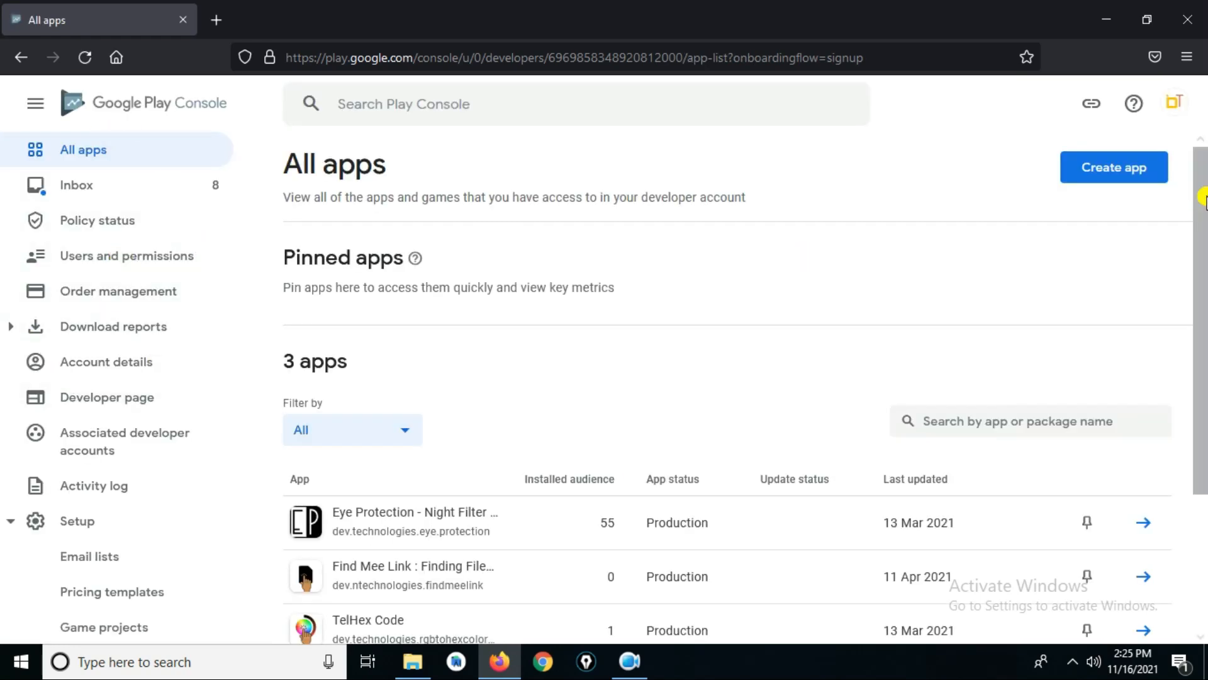
- Start creating a new app from the All apps page and name it "MTK Engineering App"
drag(1203, 197, 1201, 270)
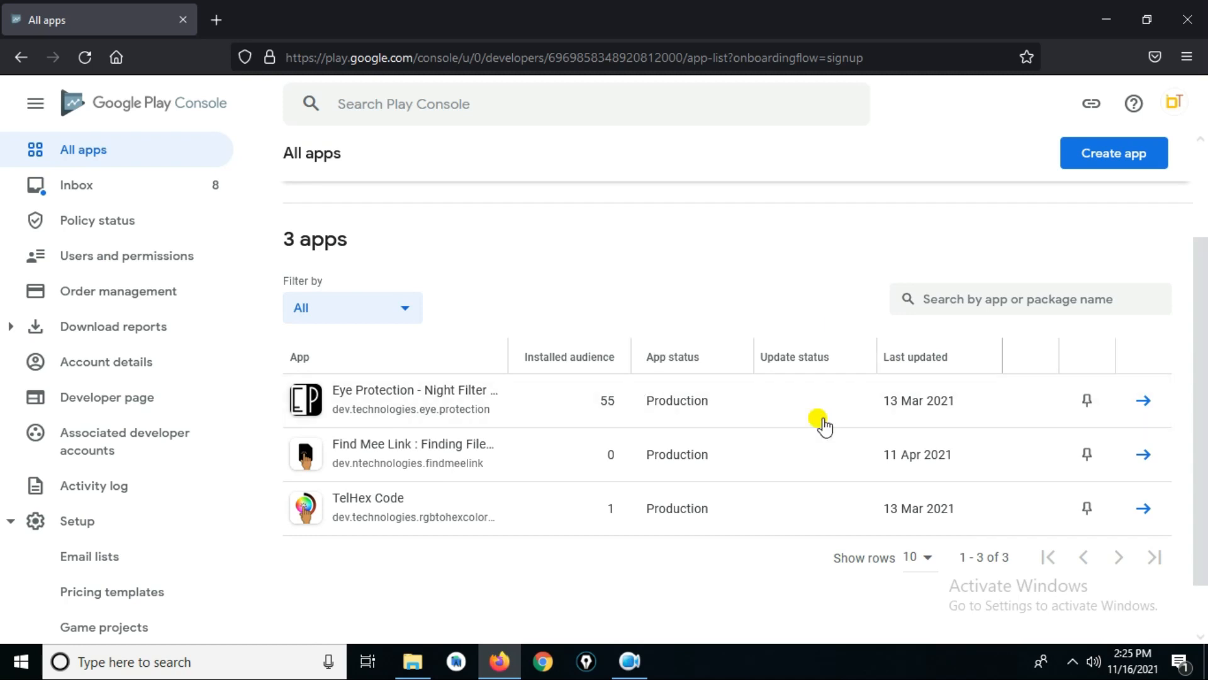
drag(1197, 321, 1197, 226)
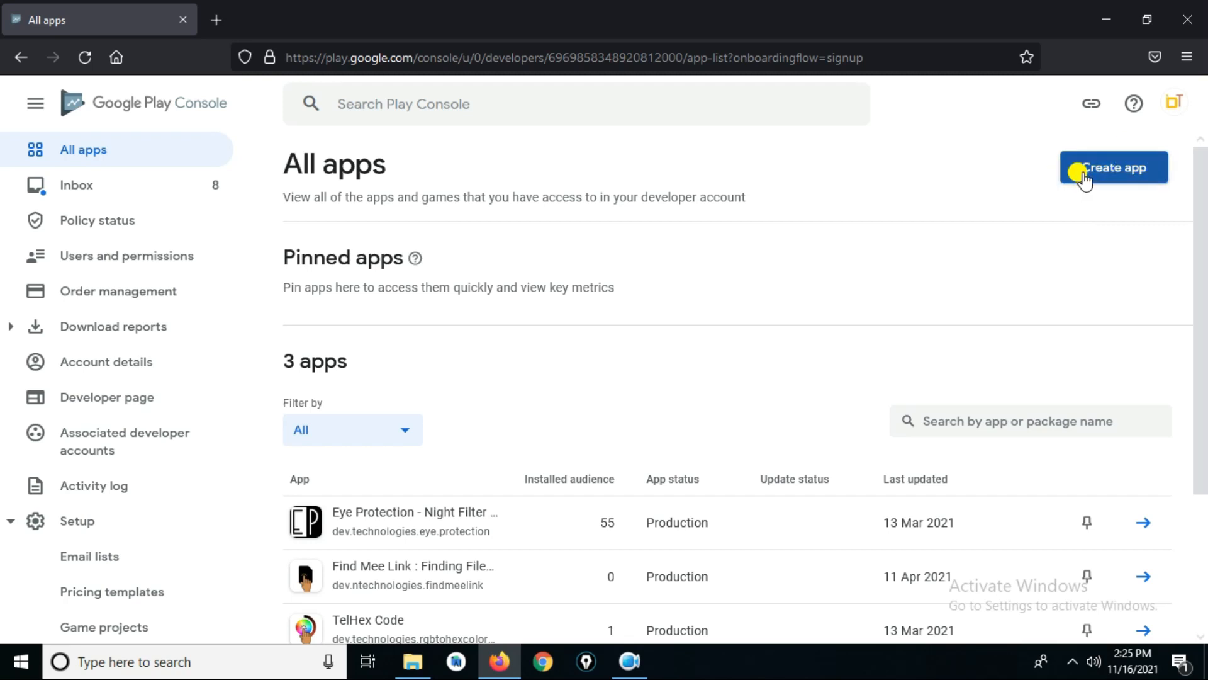
click(1083, 175)
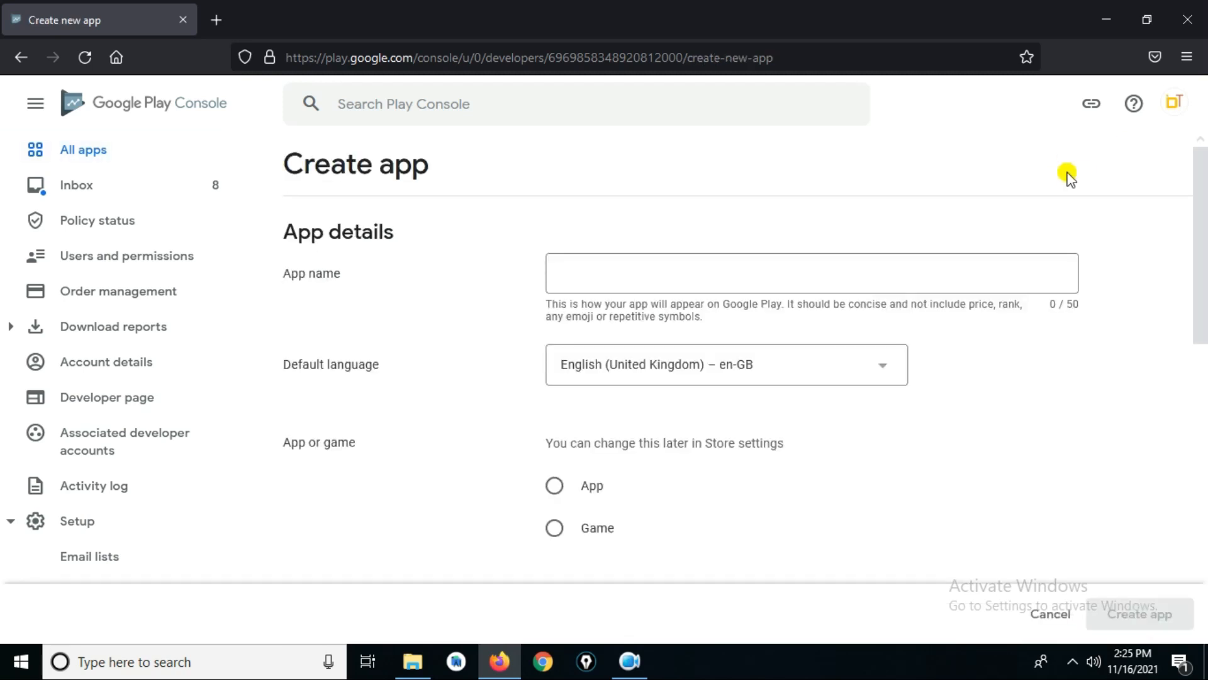
click(587, 275)
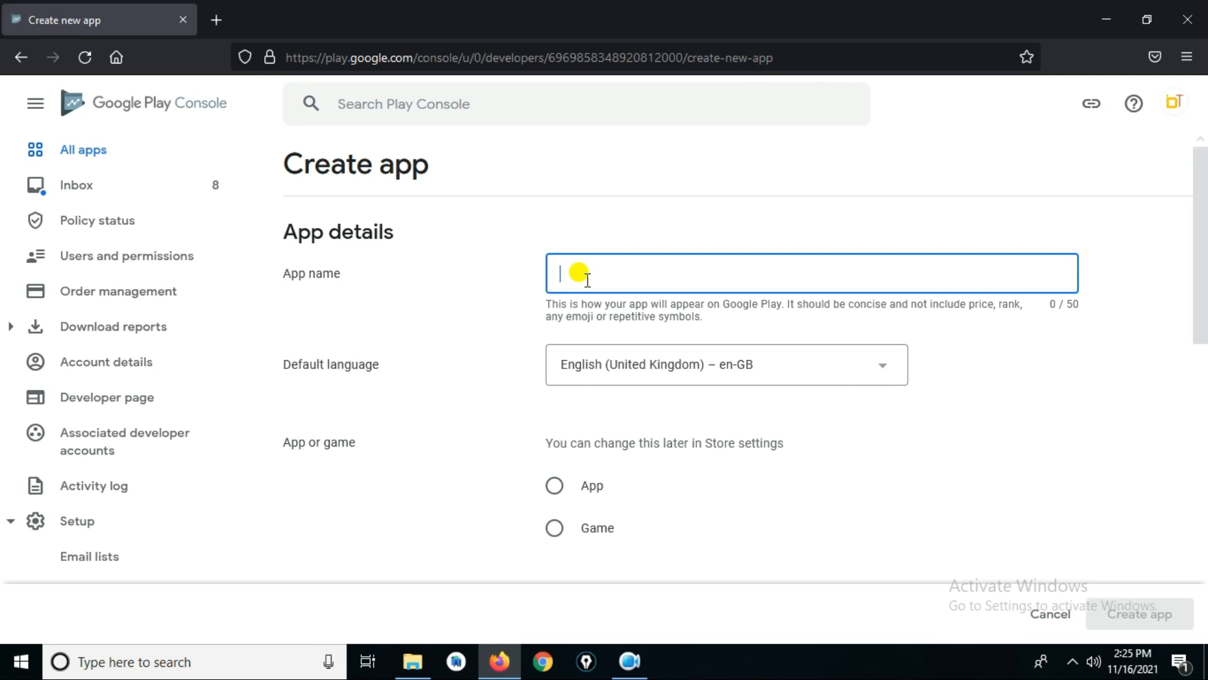
text(Math E)
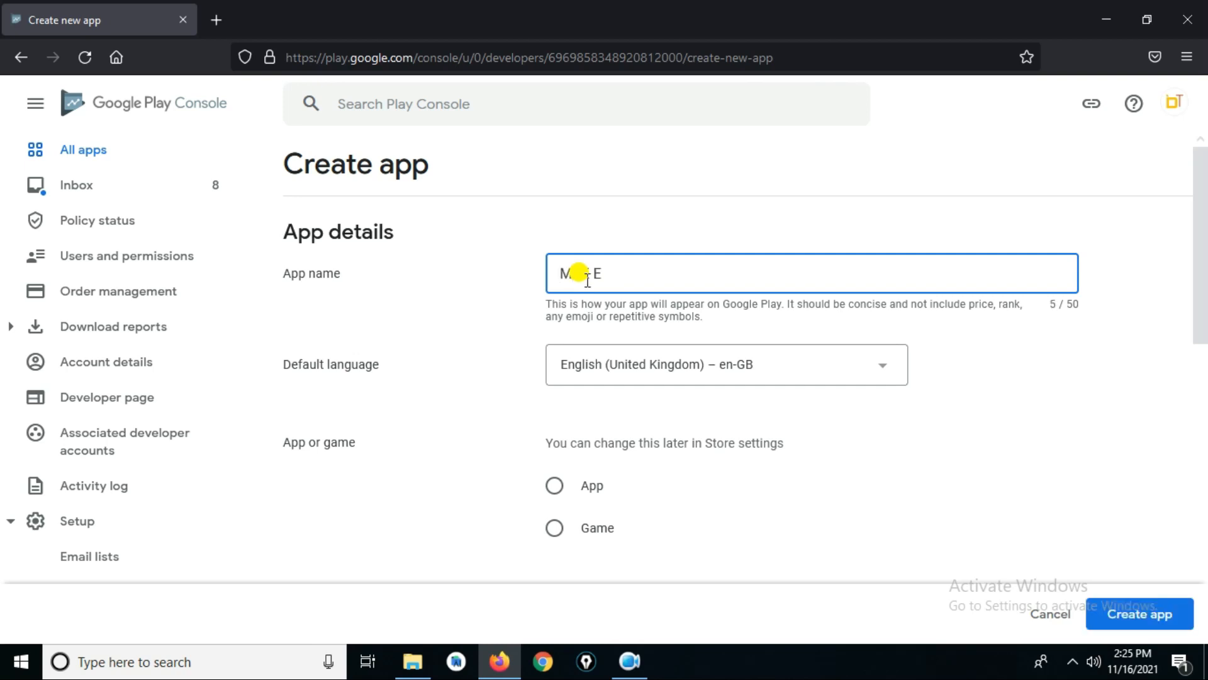
text(ngineering App)
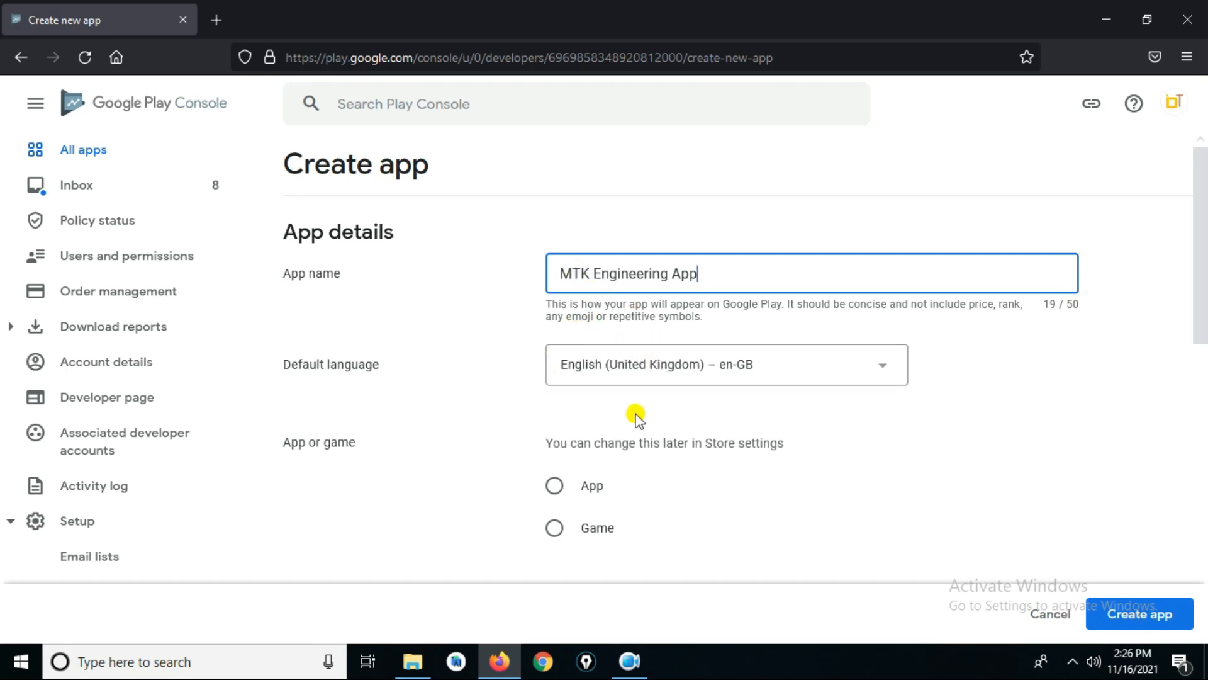
- Set the new app's default language to English (United States) – en-US
click(631, 382)
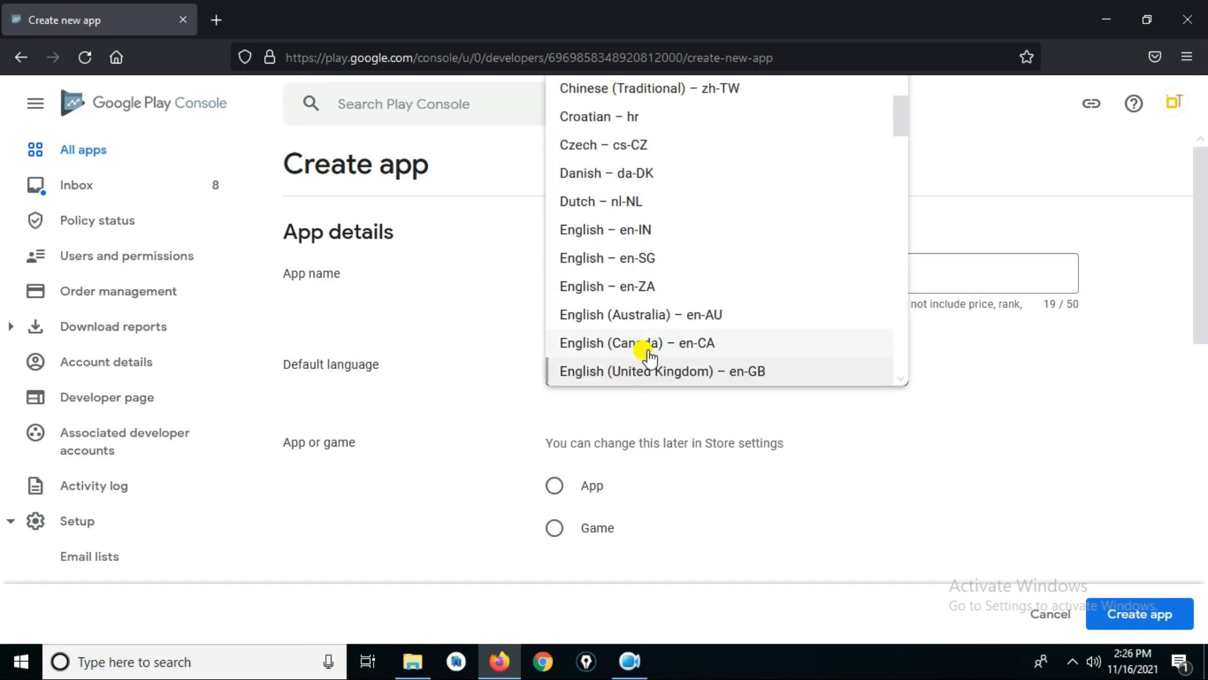
scroll(633, 374, down, 1)
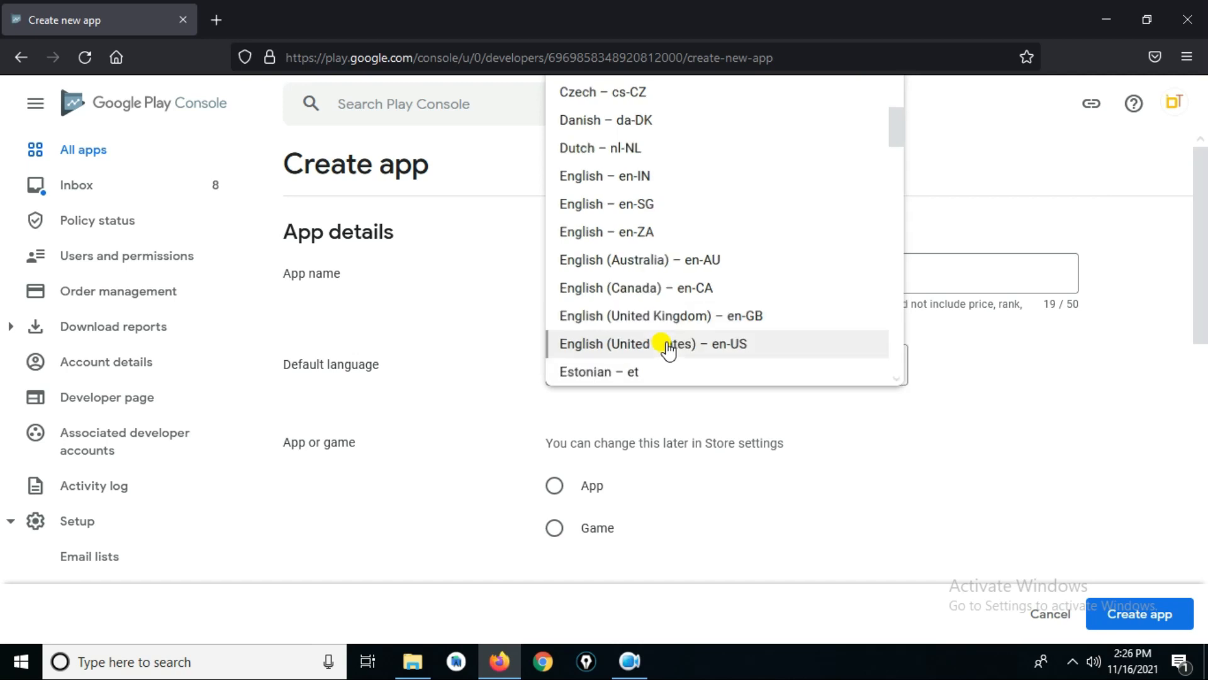
click(667, 350)
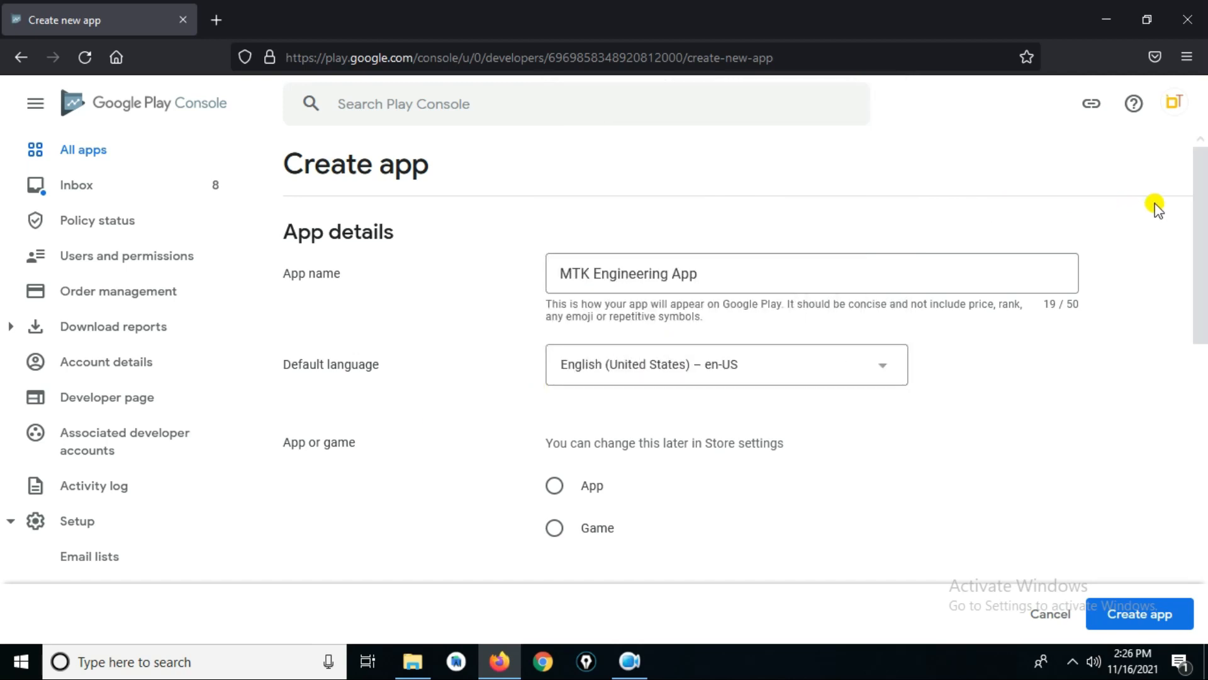
- Classify the new entry as an App rather than a game, and make it Free
scroll(1197, 283, down, 2)
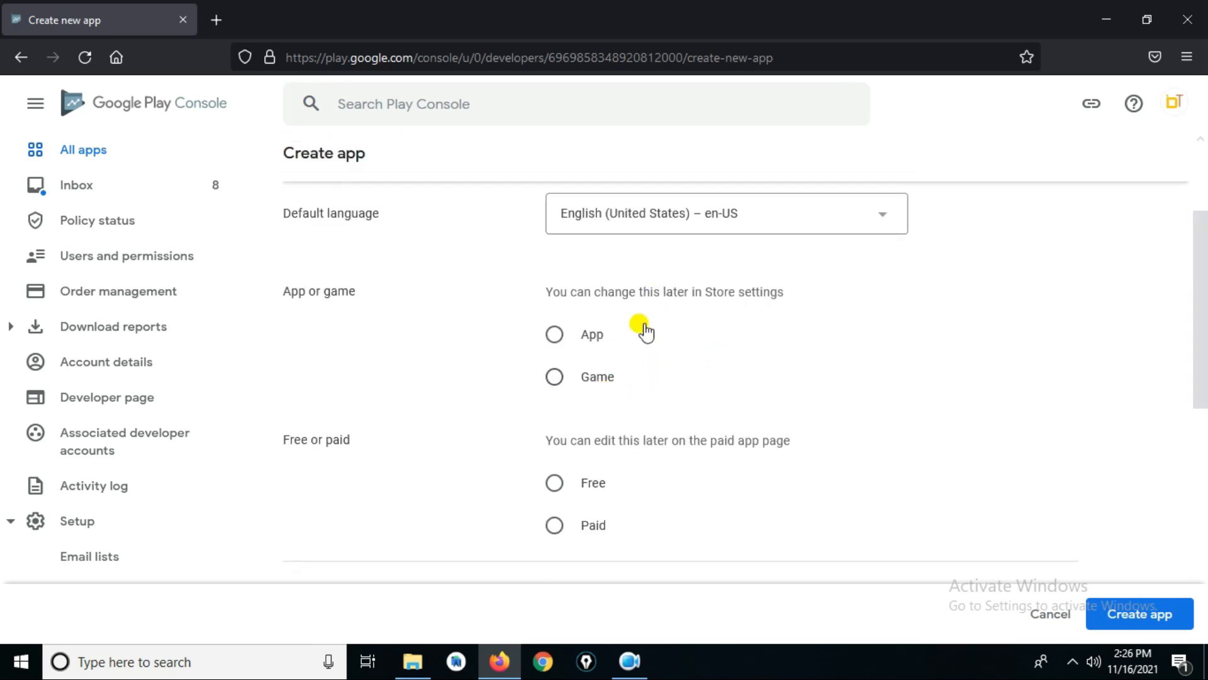
click(553, 334)
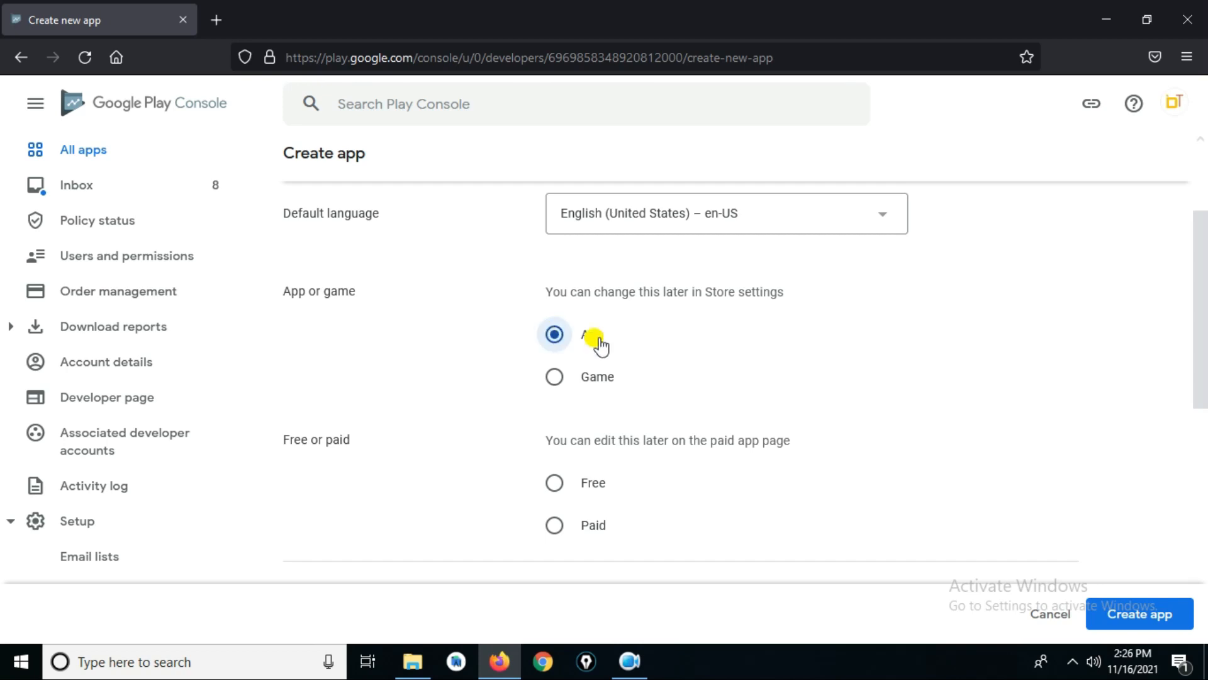
scroll(1197, 324, down, 2)
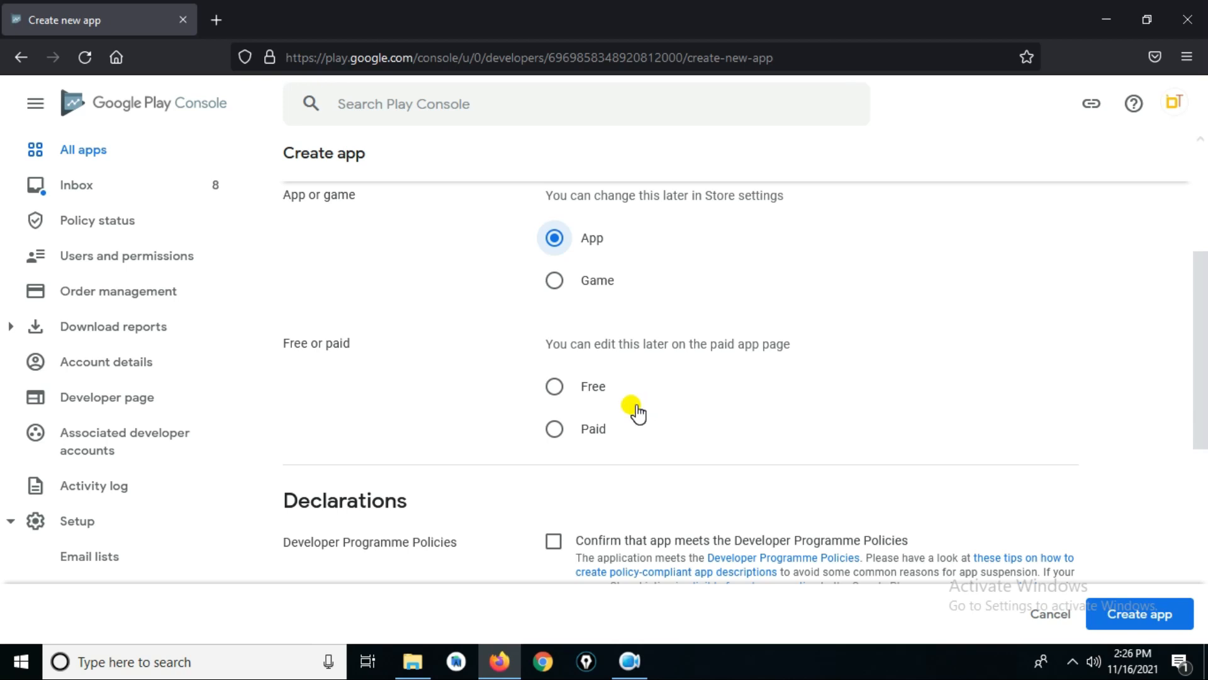
click(555, 386)
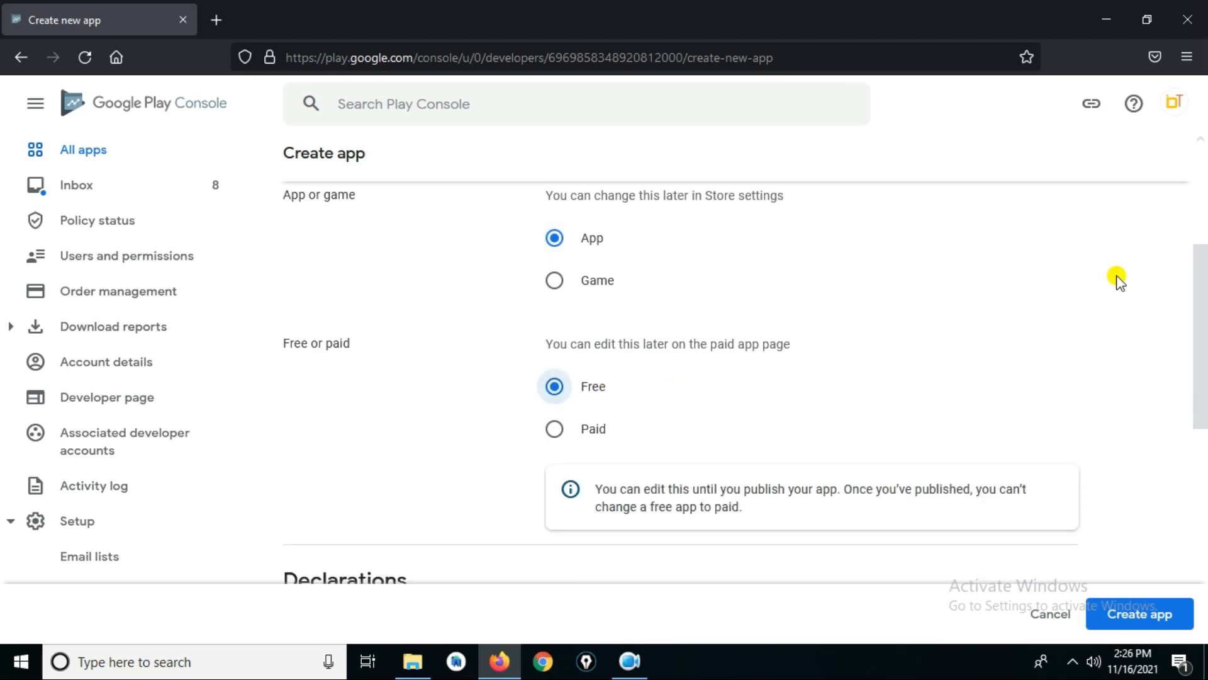
- Accept the Developer Programme Policies, Play app signing and US export laws declarations, and create the app
drag(1194, 269, 1195, 365)
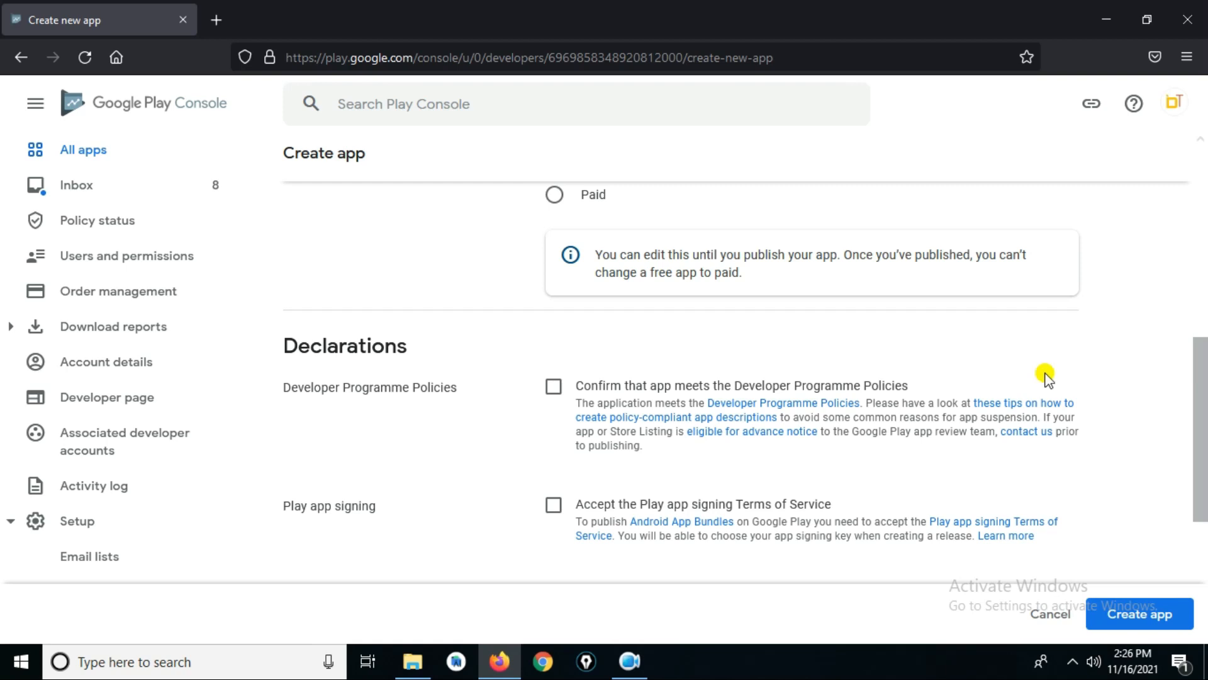
click(554, 387)
click(554, 503)
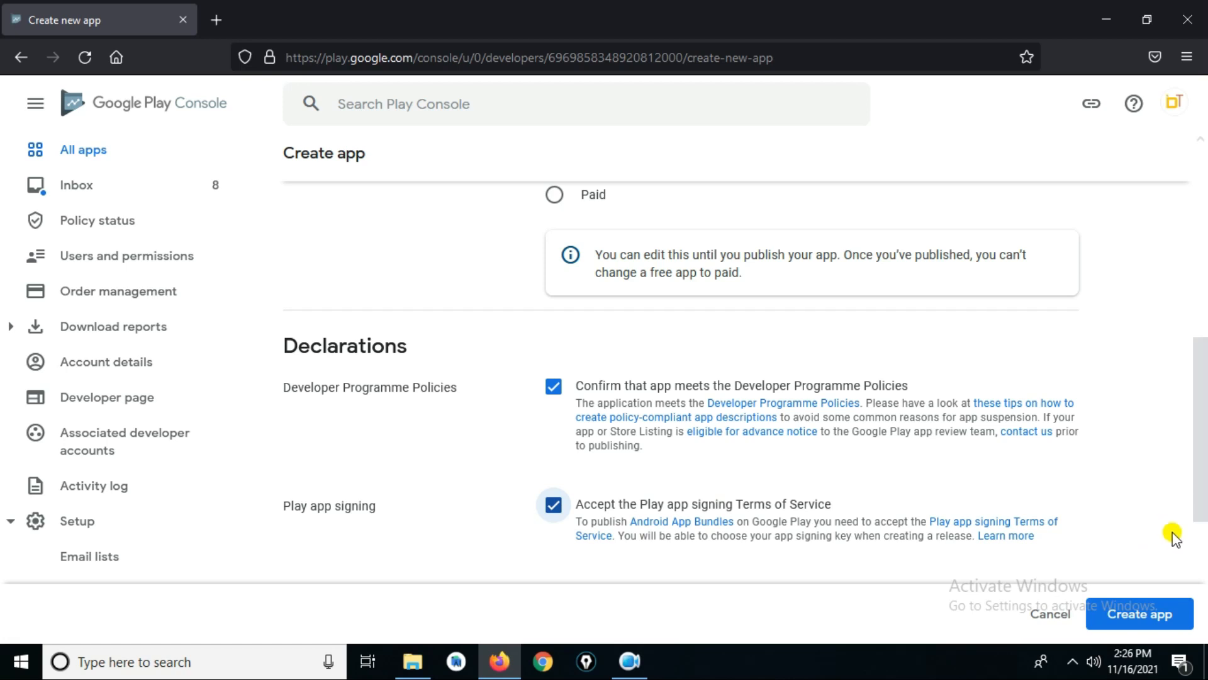
click(1131, 614)
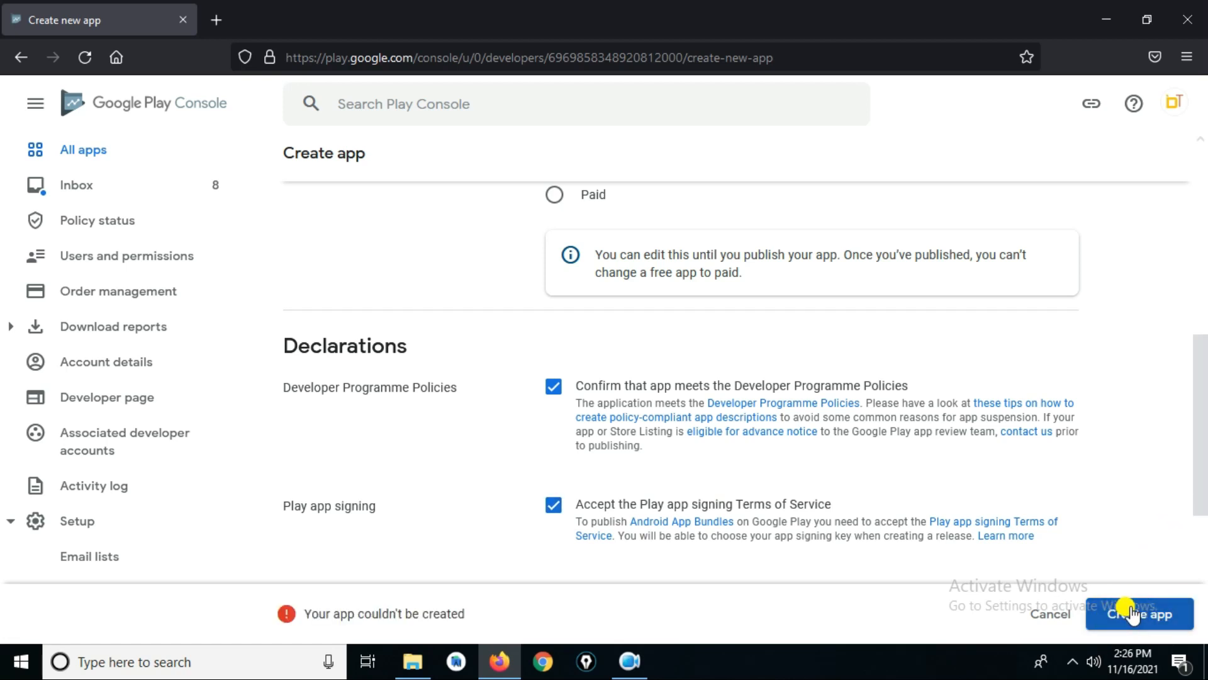
drag(1202, 405, 1203, 480)
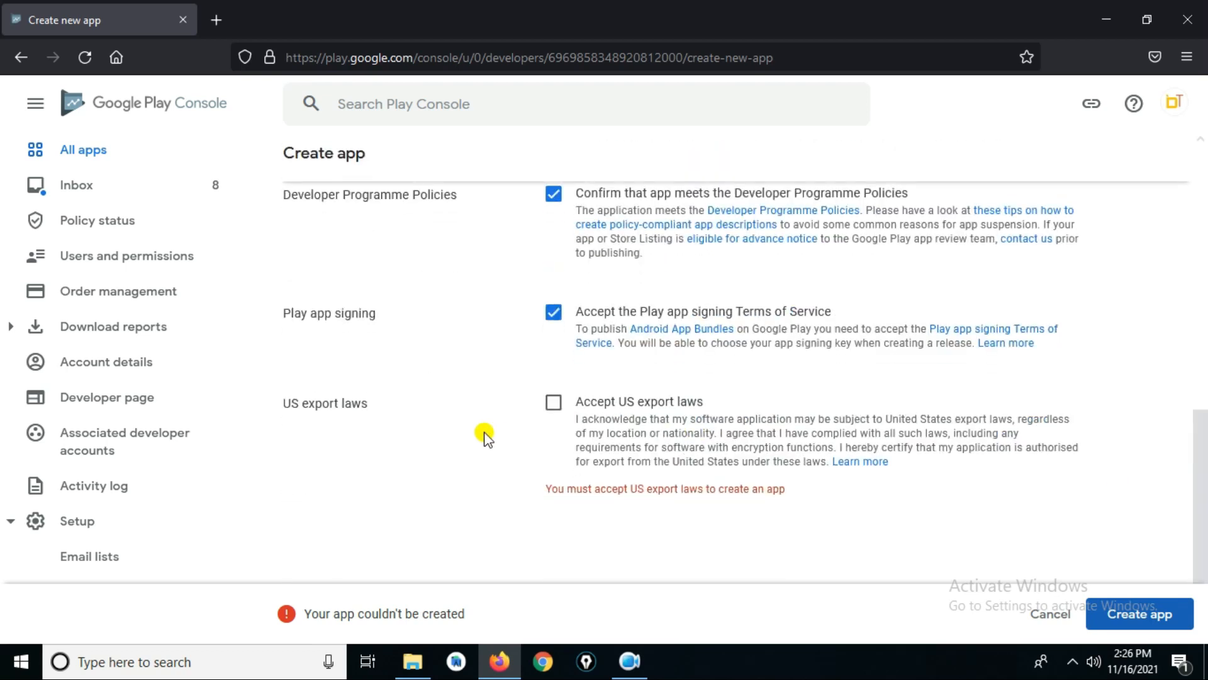
click(555, 404)
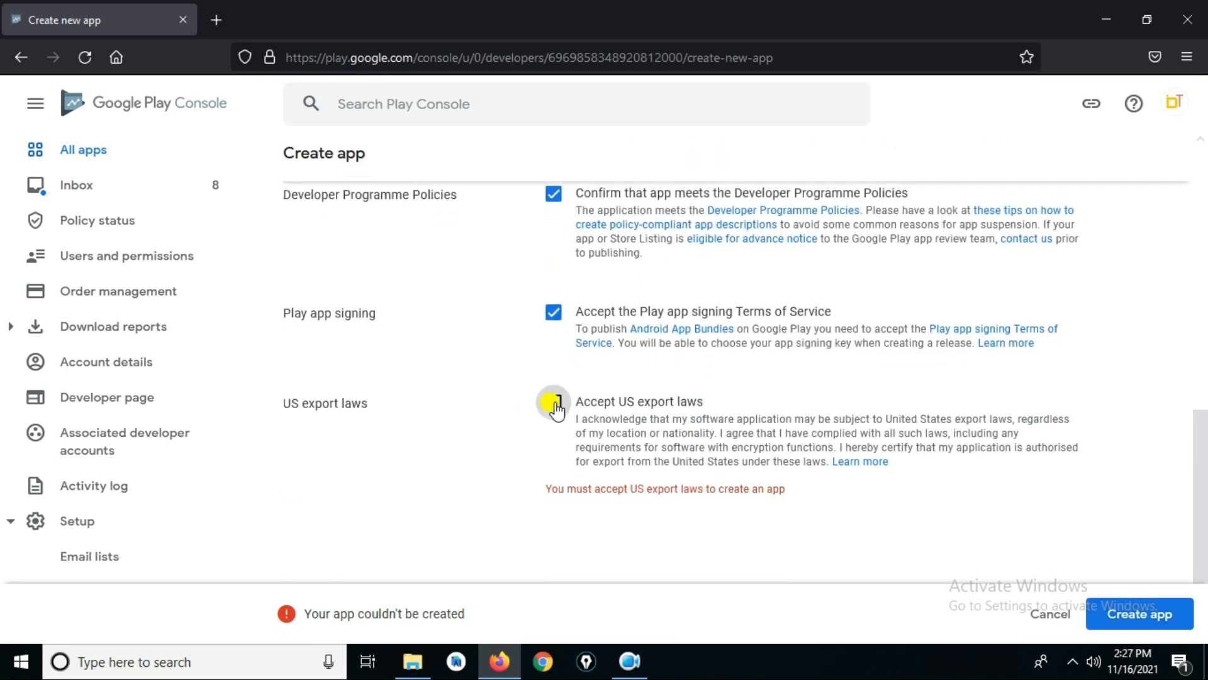
click(1151, 611)
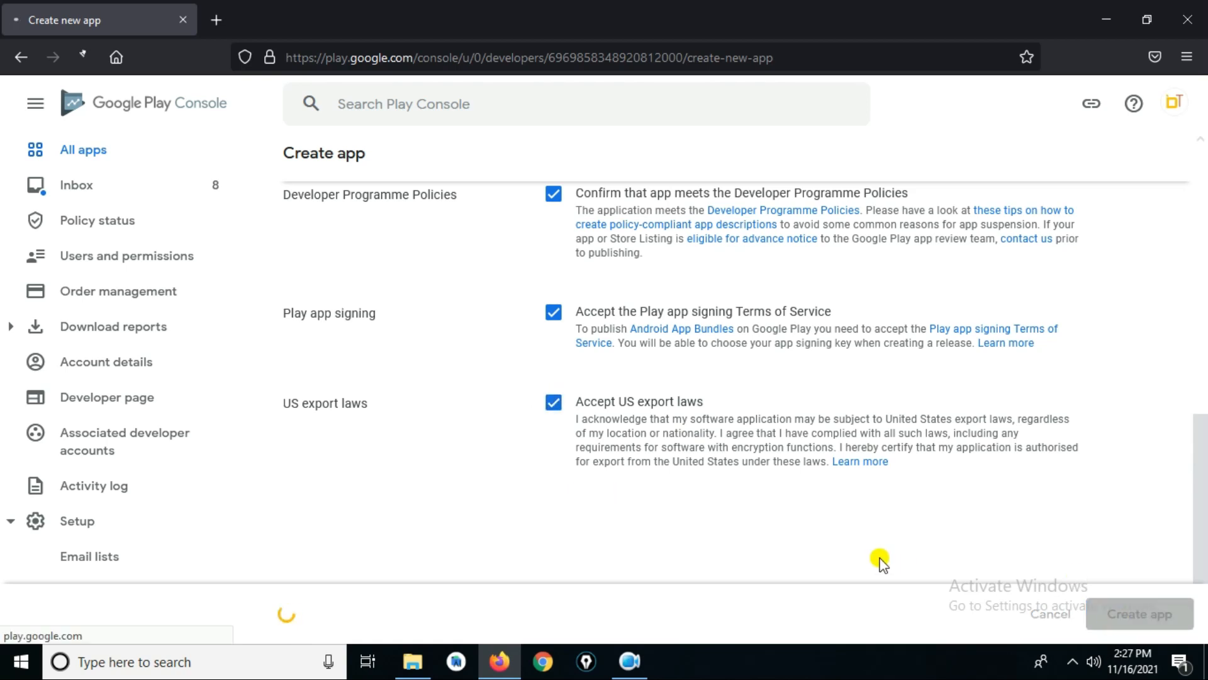
- Expand the dashboard's "Set up your app" tasks for providing app information and setting up the Store Listing
drag(1196, 170, 1203, 269)
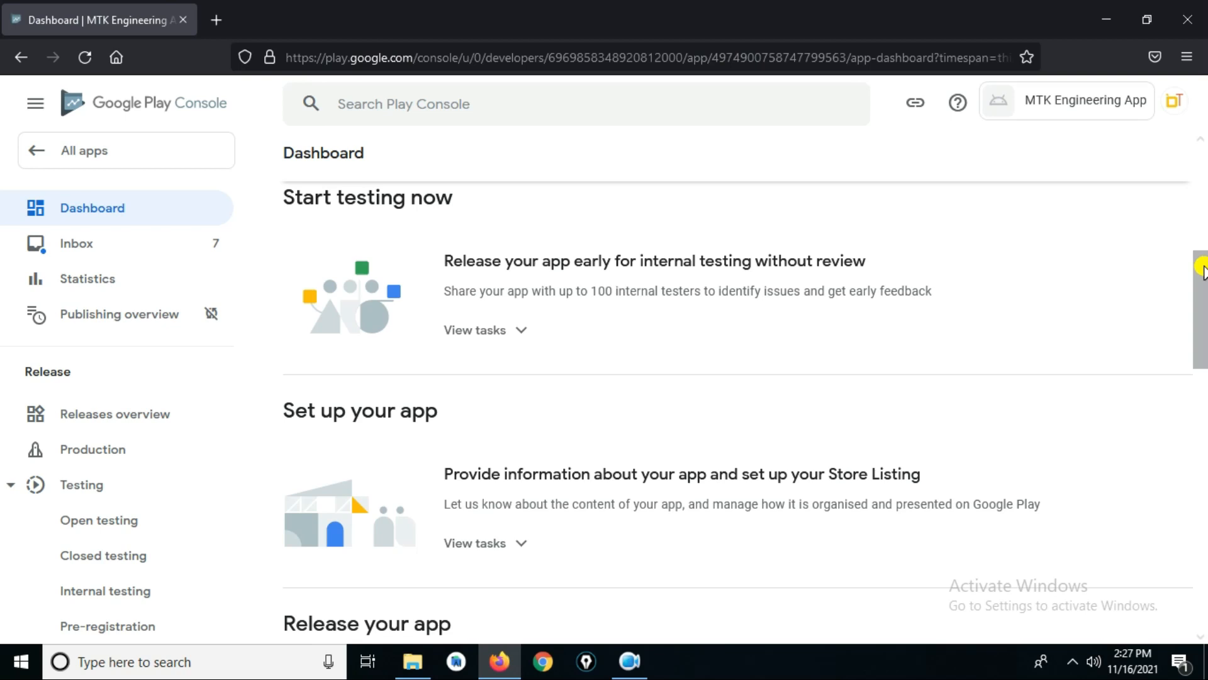
drag(1202, 269, 1202, 486)
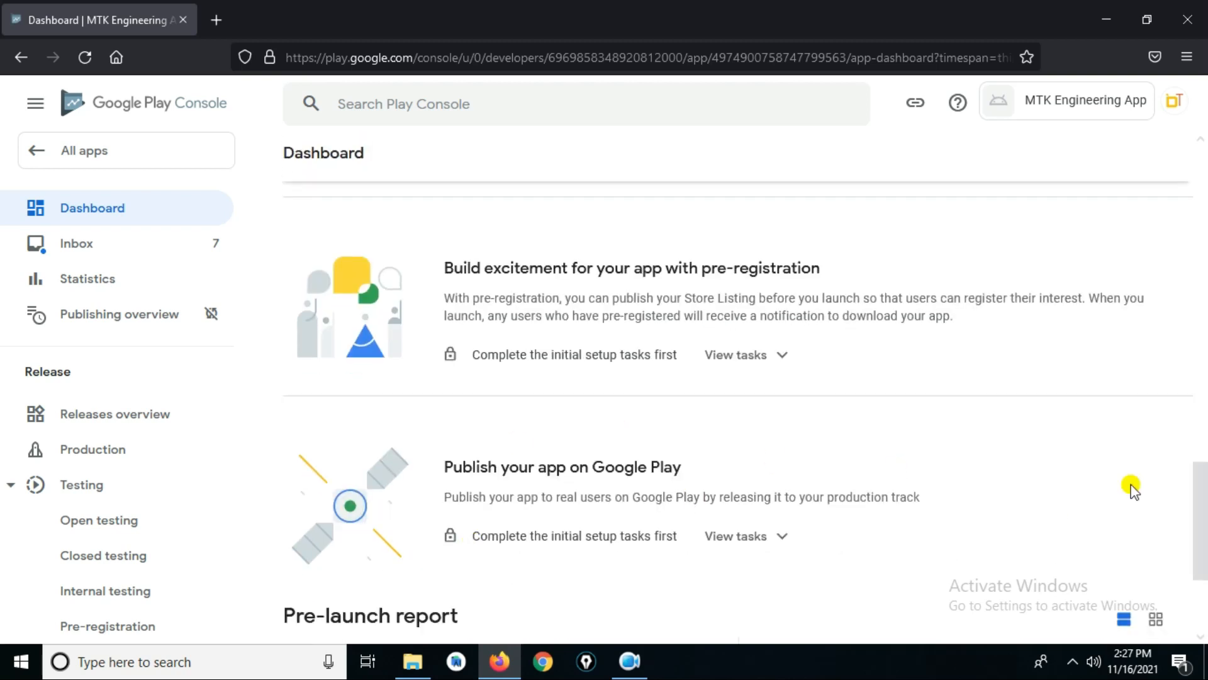
drag(1199, 481, 1203, 291)
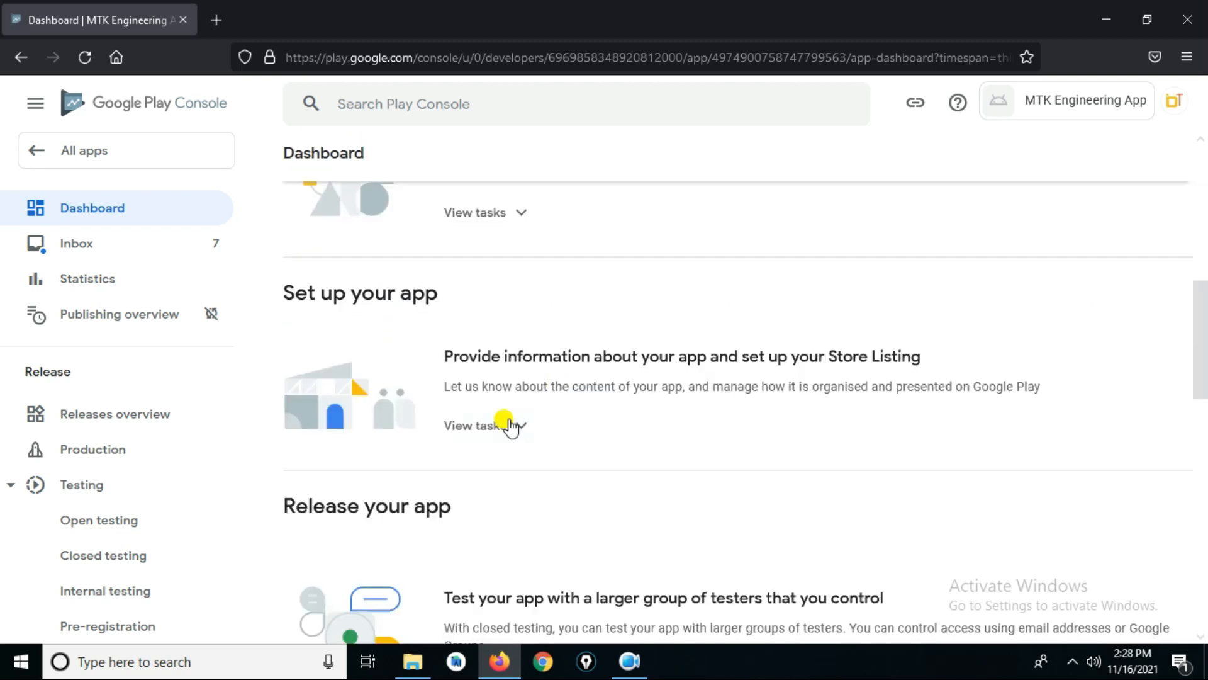
click(486, 427)
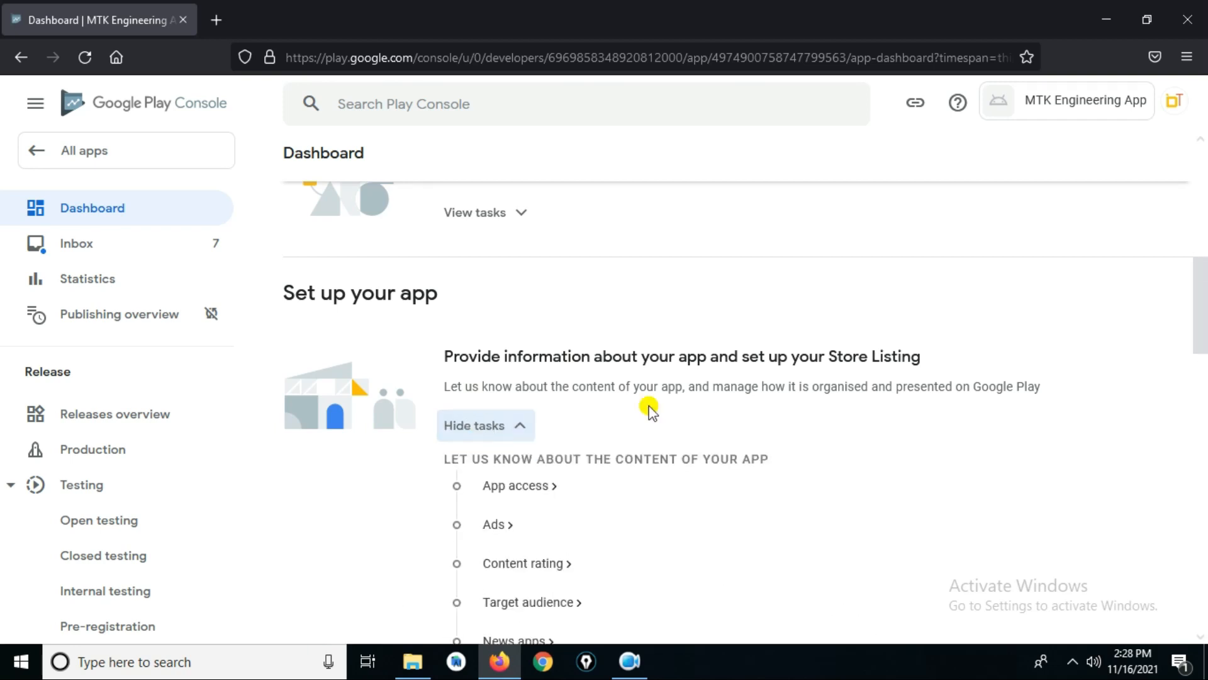
- Declare in App access that all functionality is available without special access, save, and return to the dashboard
drag(1194, 264, 1197, 302)
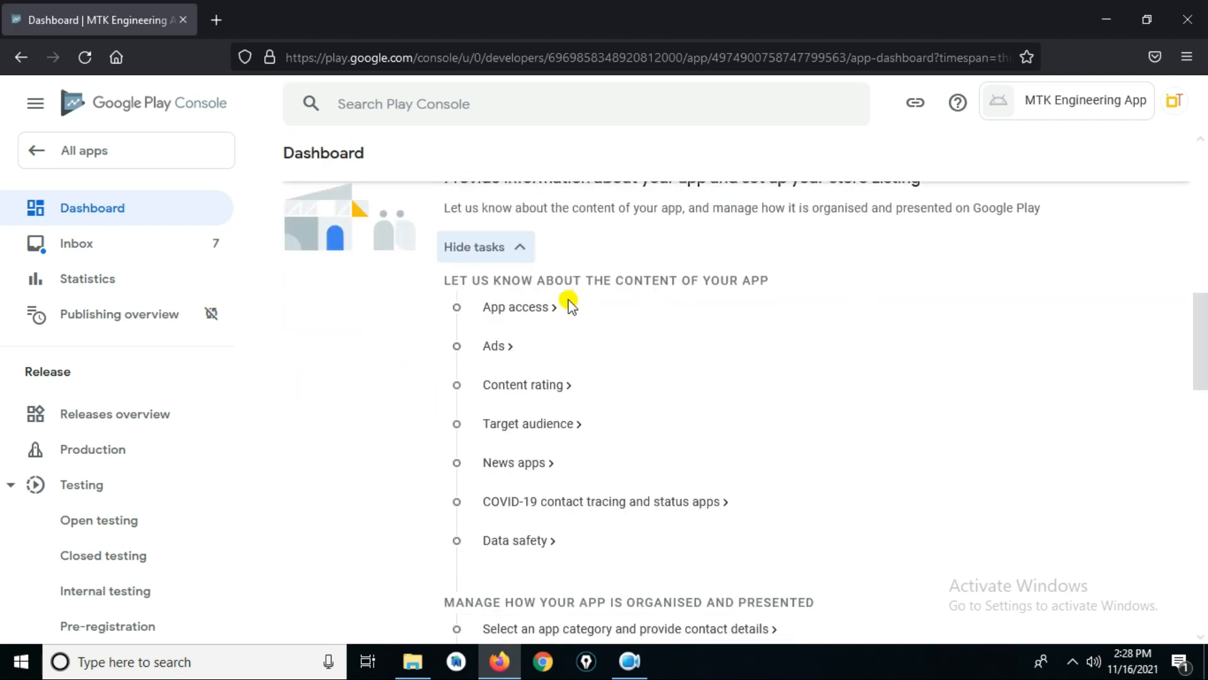
click(531, 310)
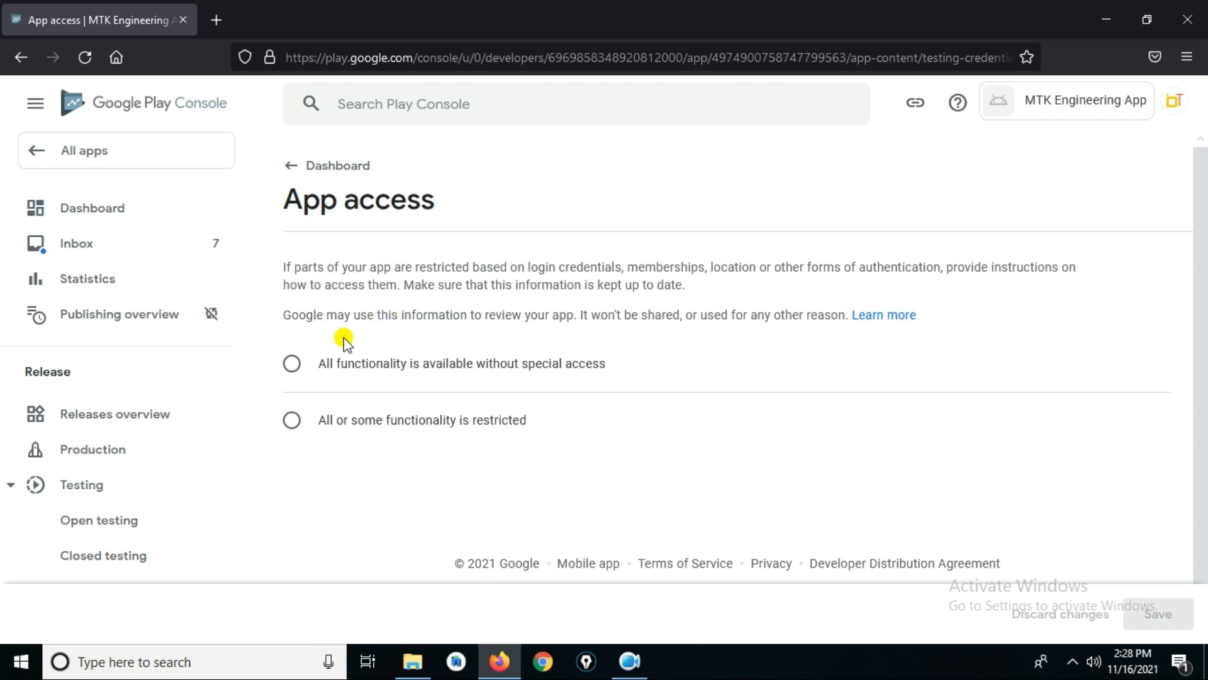
click(291, 363)
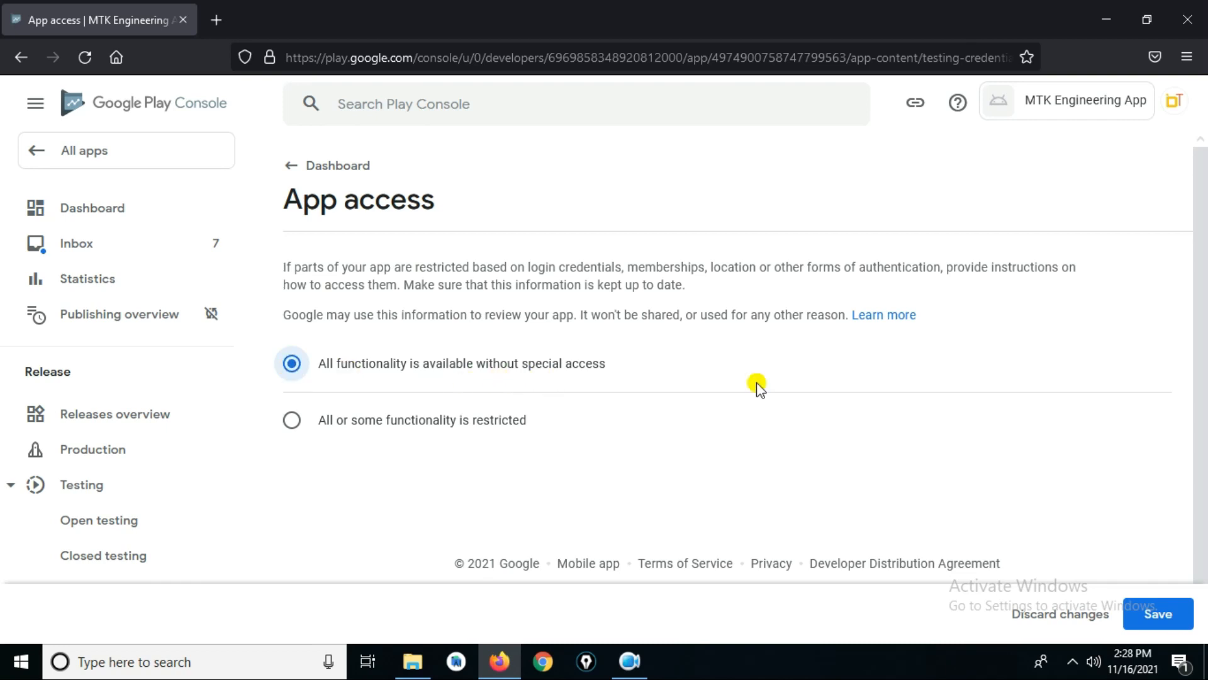
click(1142, 620)
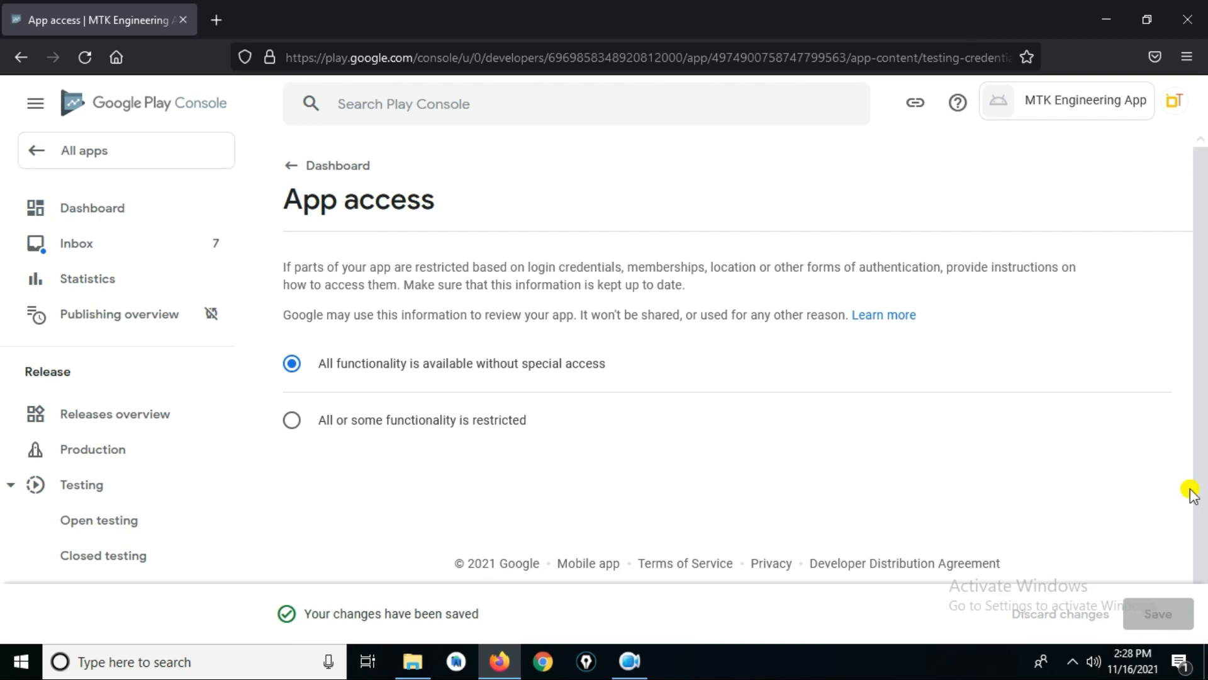
click(346, 164)
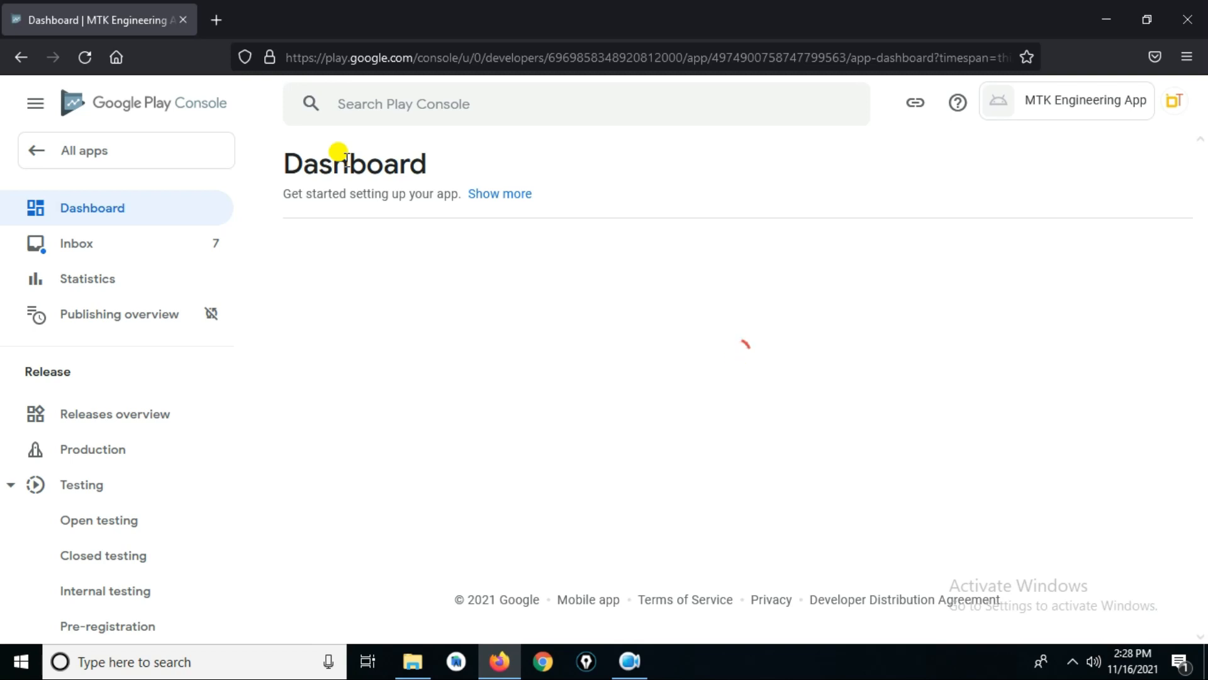
- Declare in the Ads task that the app contains ads, save, and return to the dashboard
drag(1200, 170, 1203, 264)
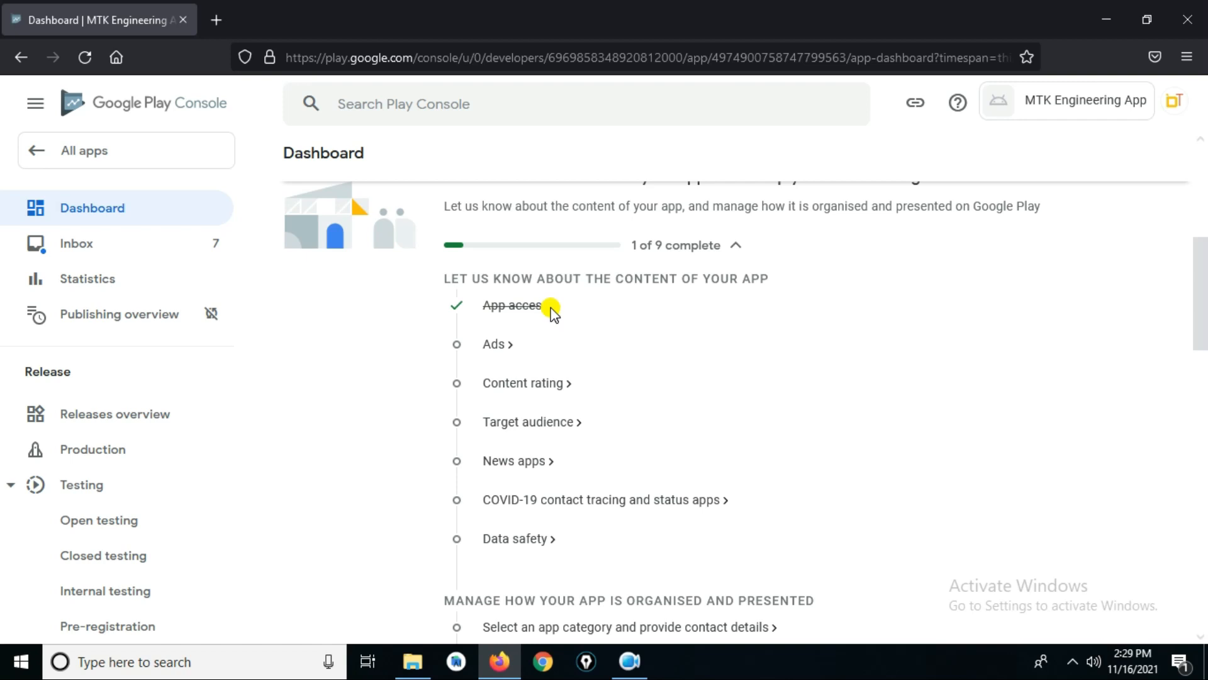
click(493, 348)
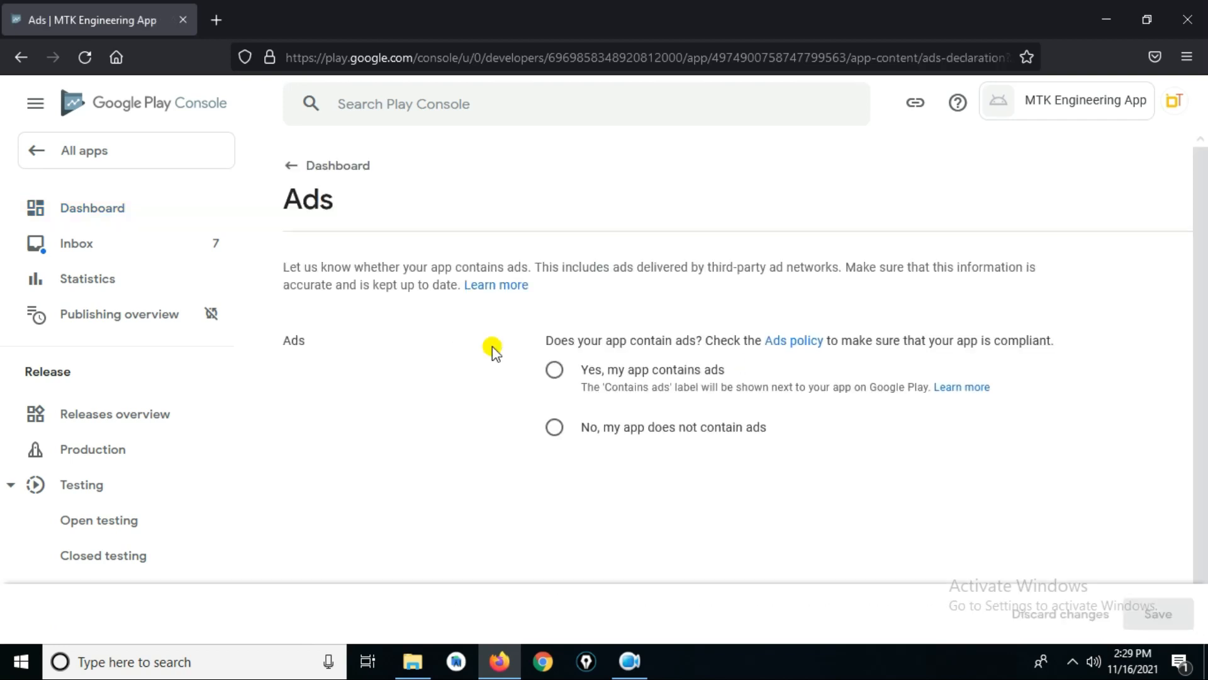
click(552, 371)
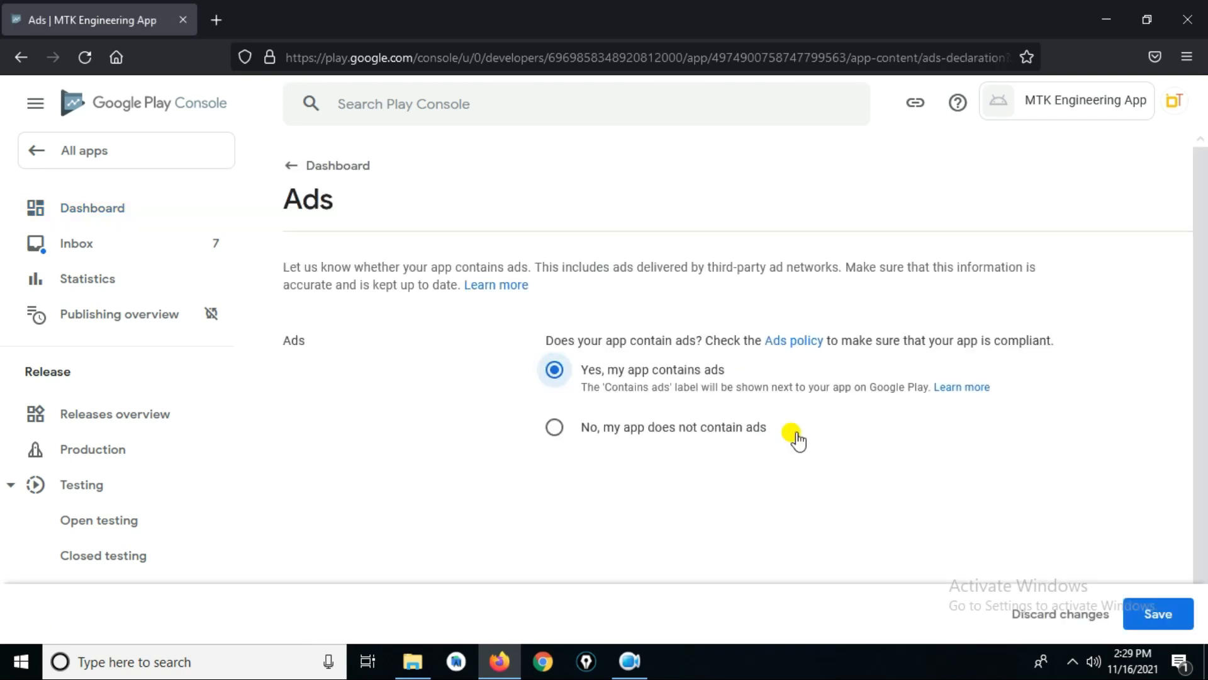
click(1156, 608)
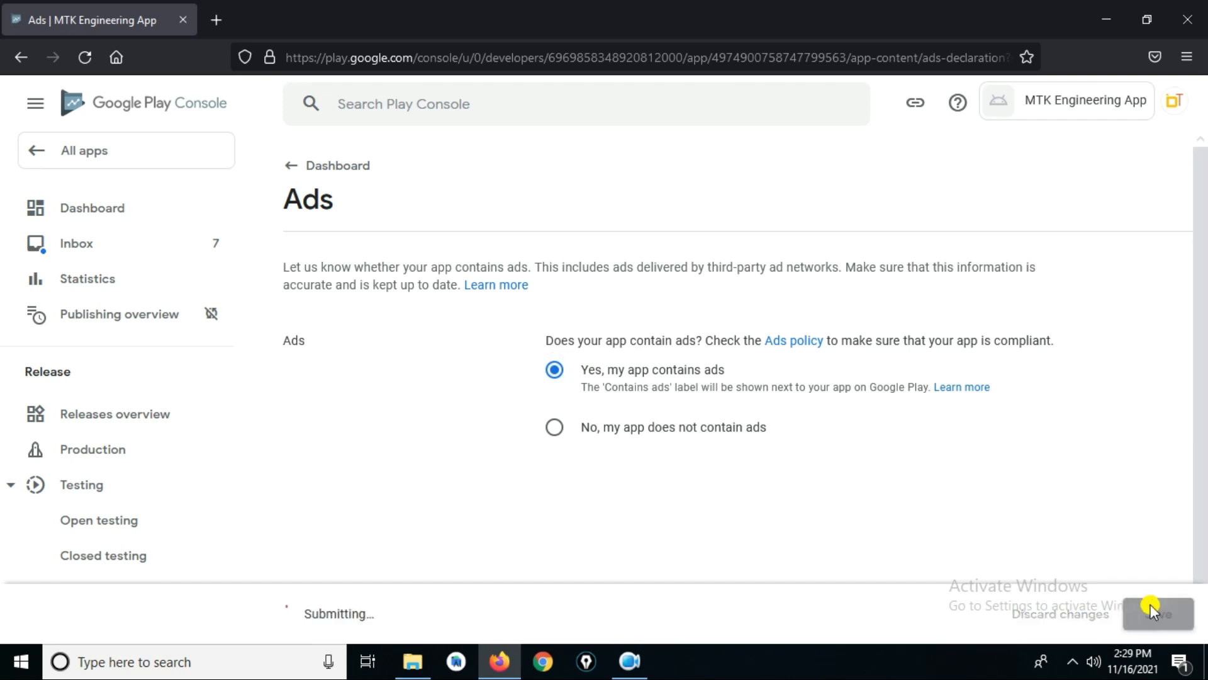
click(331, 166)
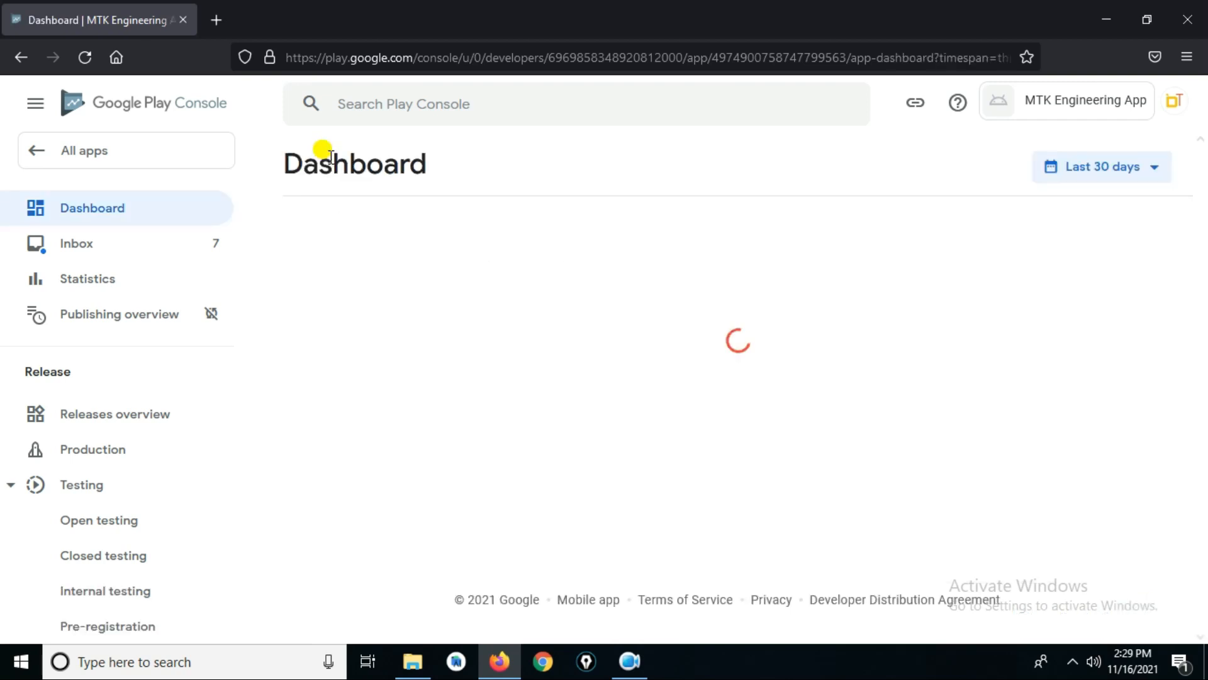
- Start the content rating questionnaire and enter the developer's contact email address
scroll(1196, 252, down, 7)
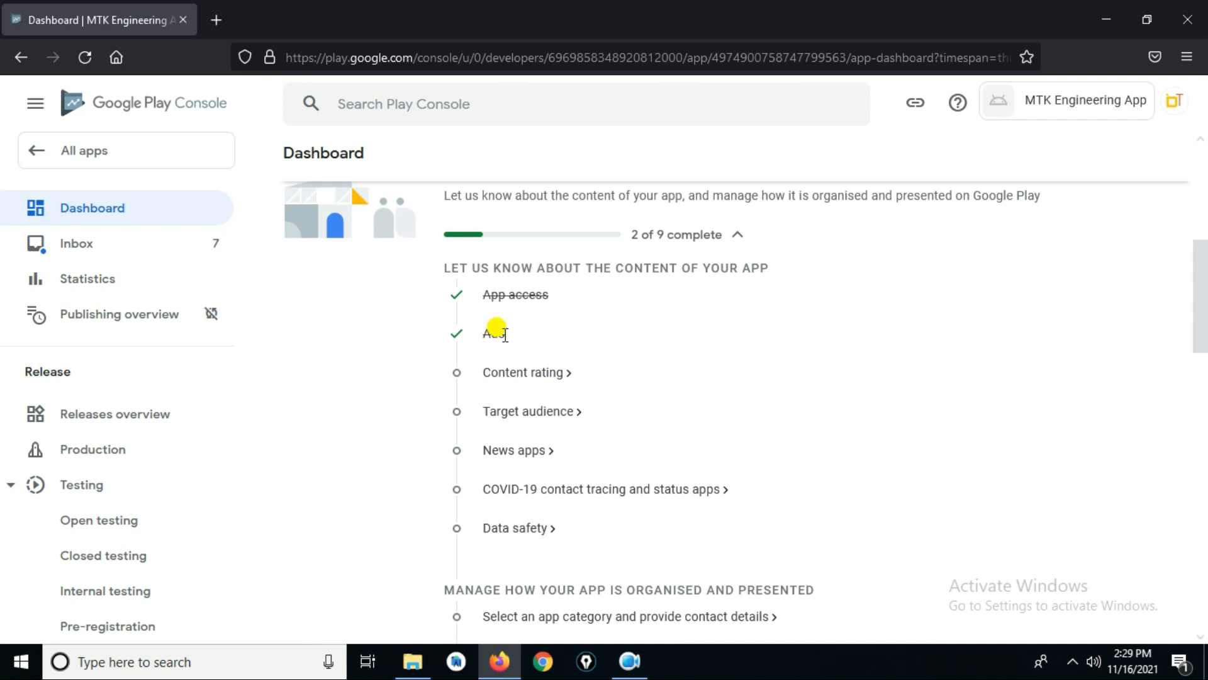
click(504, 375)
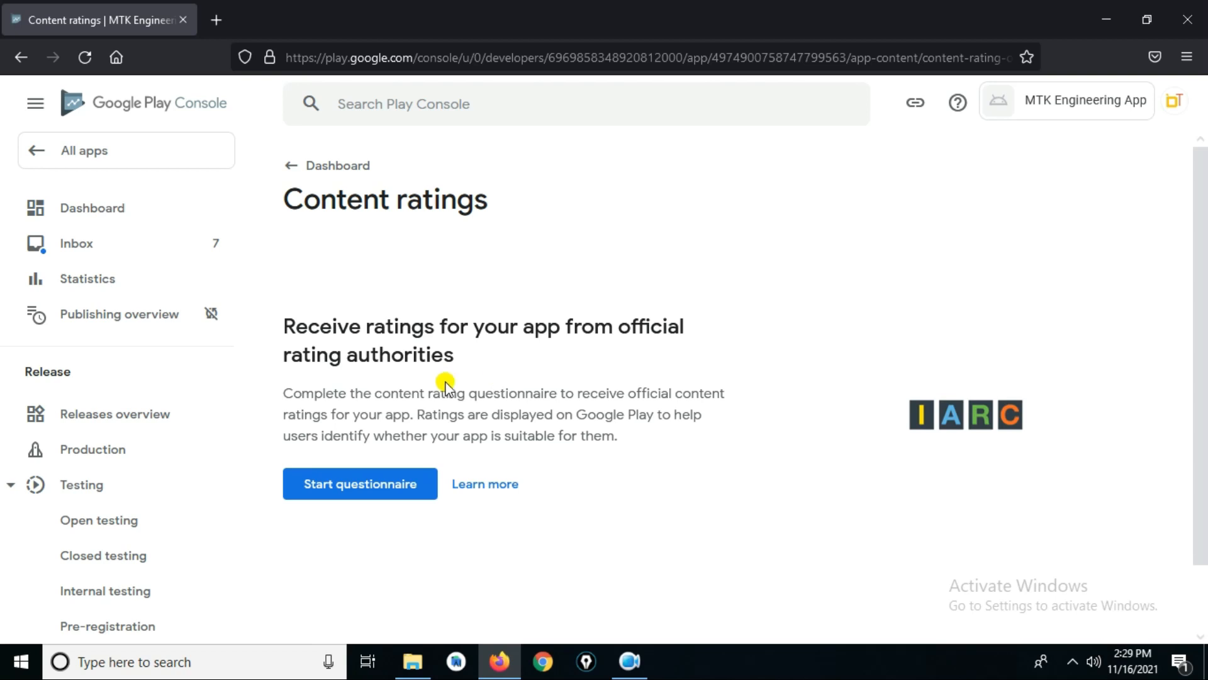
click(343, 484)
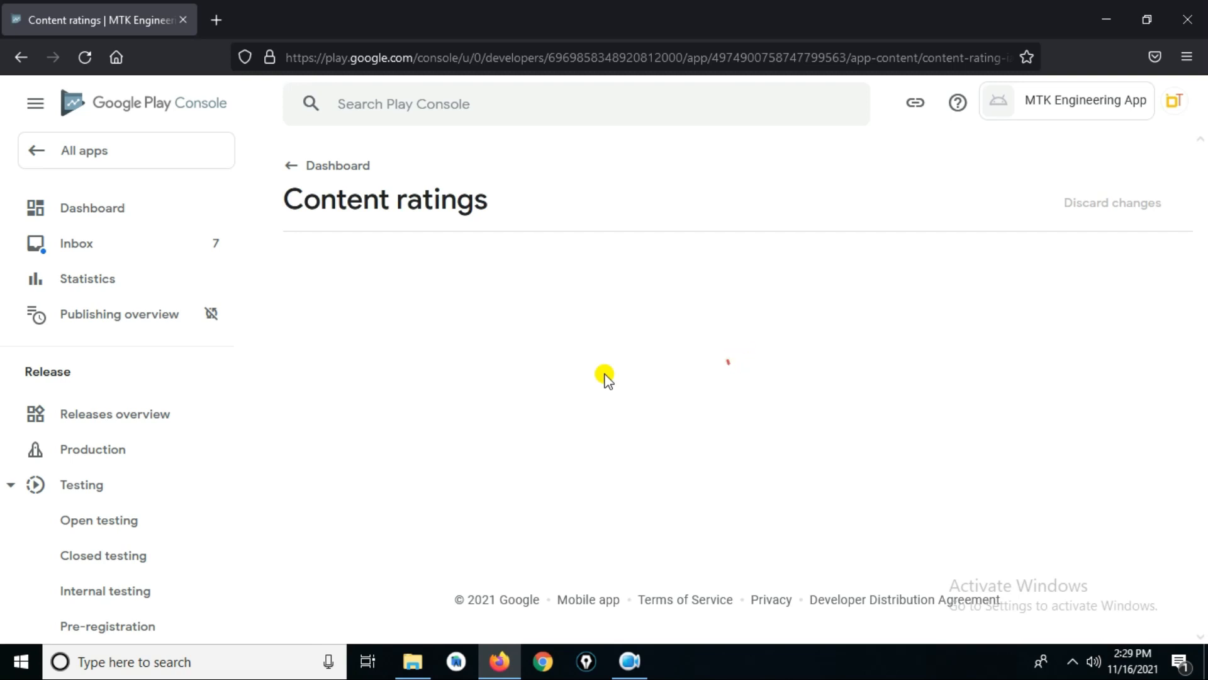
click(589, 306)
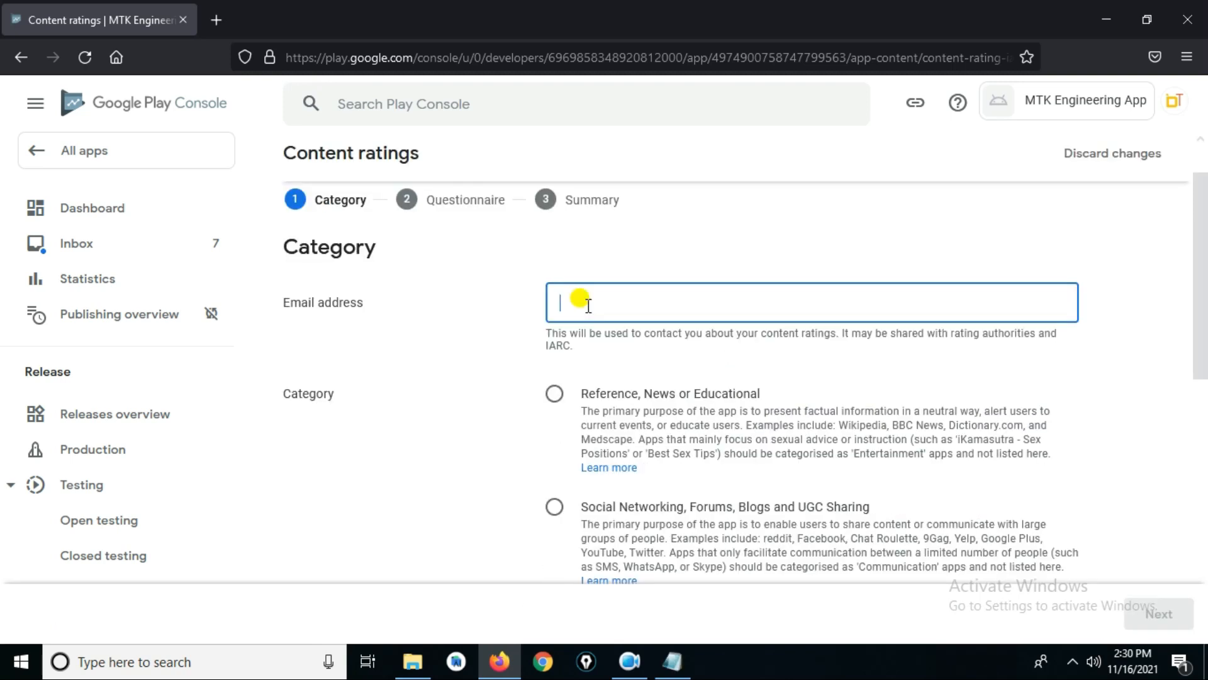
key(ctrl+v)
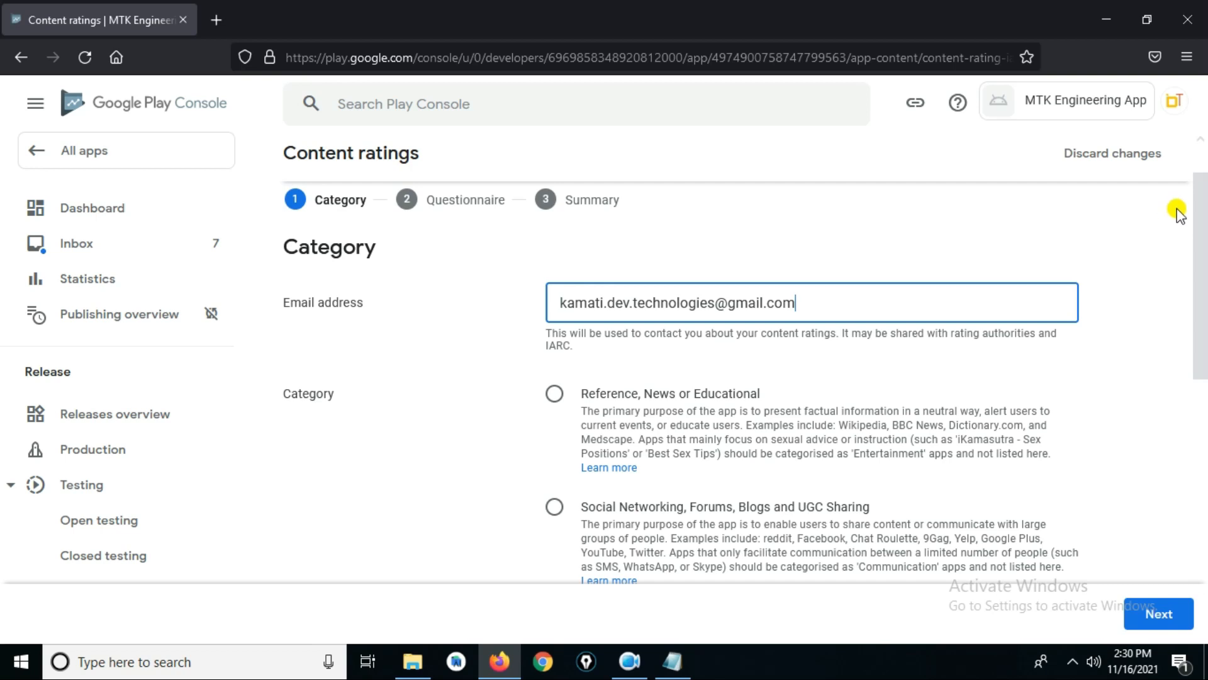
- Set the content rating category to Utility, Productivity, Communication or Other, and continue to the questionnaire
drag(1200, 208, 1201, 282)
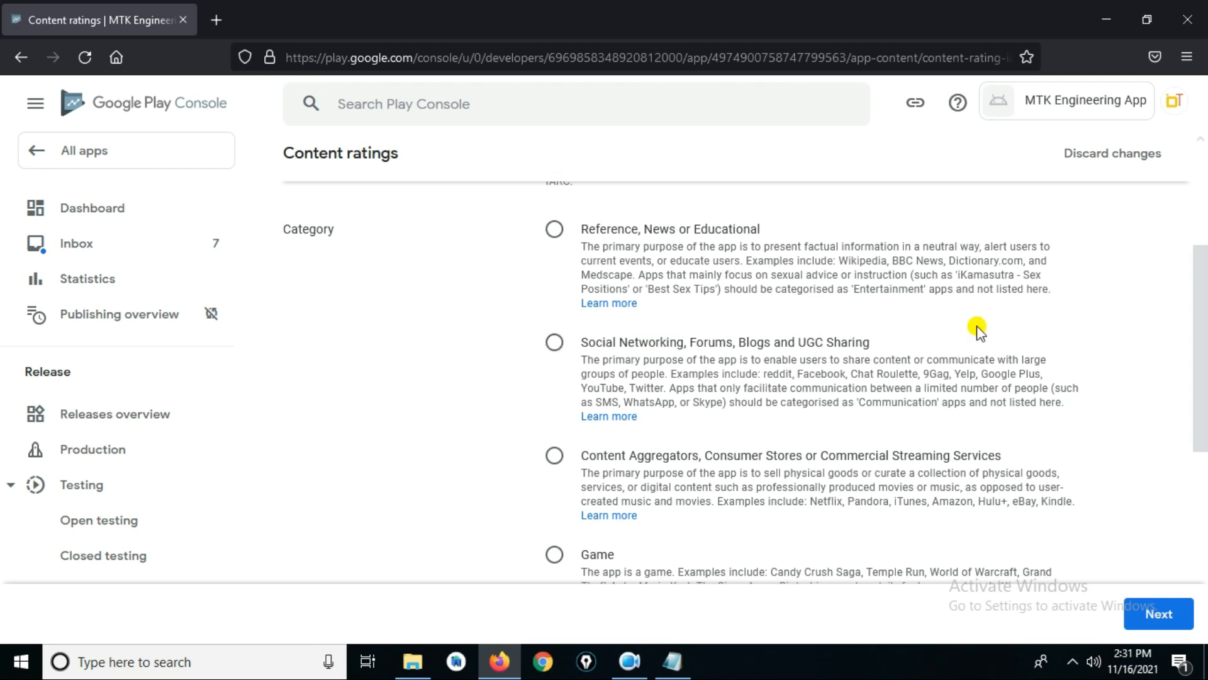
drag(1203, 277, 1203, 406)
click(557, 435)
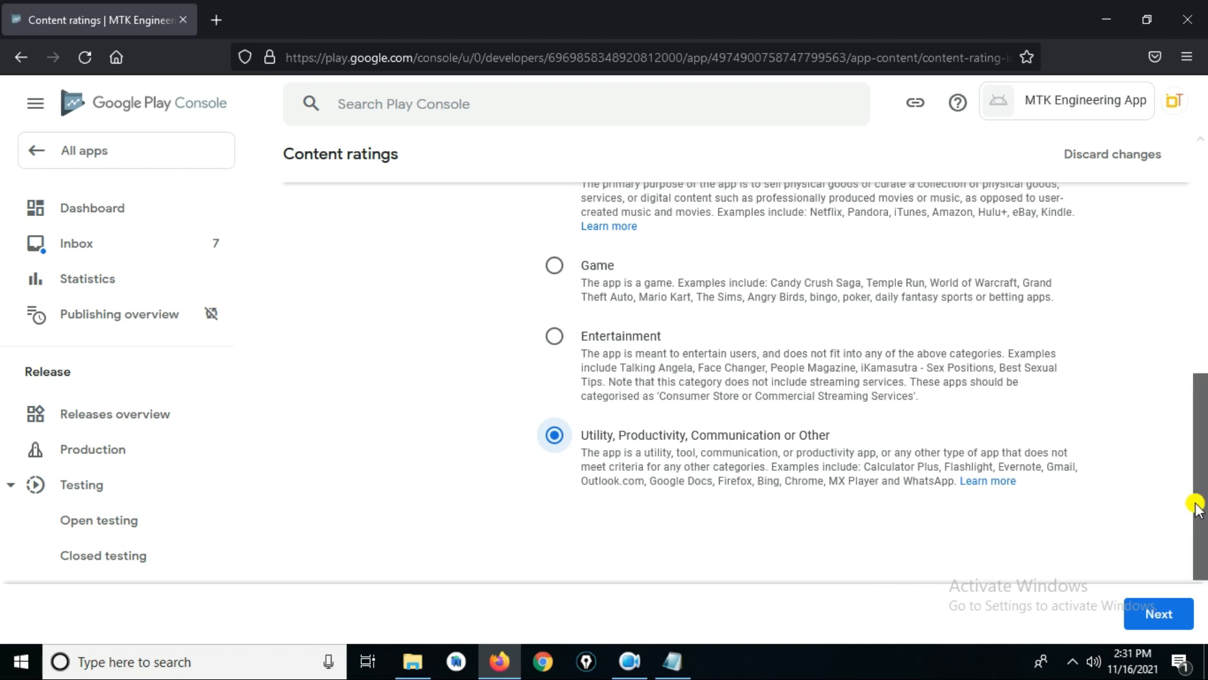
drag(1197, 506, 1194, 529)
click(1156, 613)
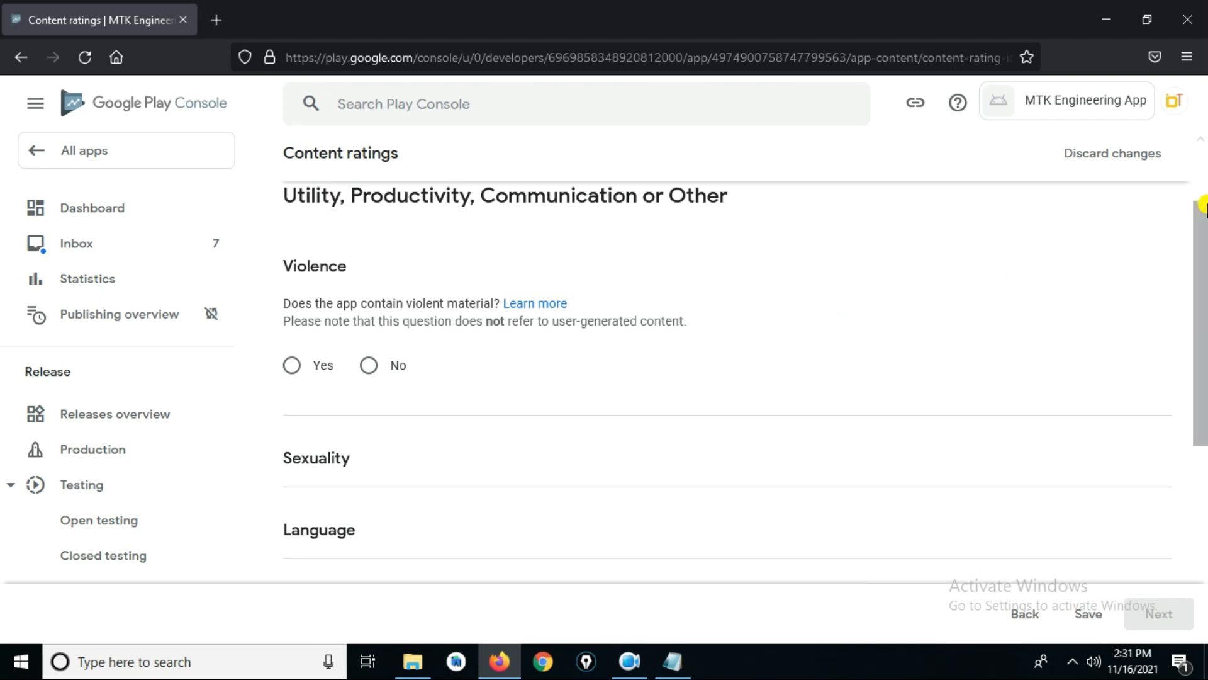
- Answer No to the Violence, Sexuality and Language questions in the content rating questionnaire
scroll(1203, 214, down, 1)
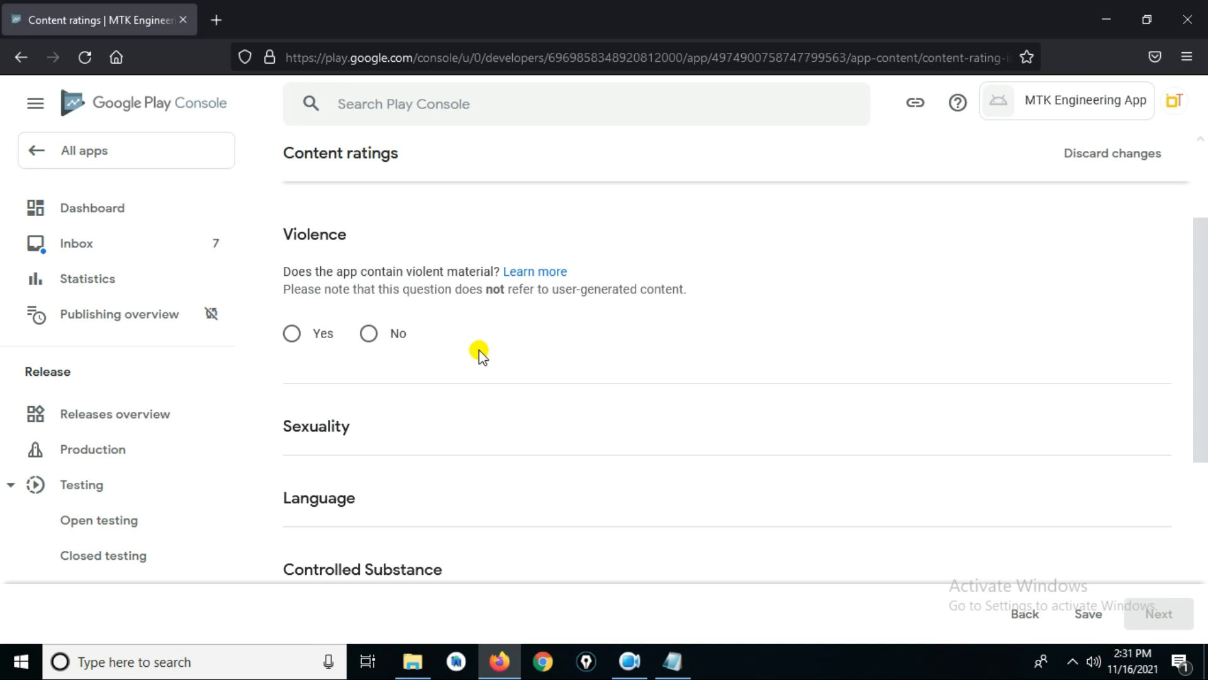
click(371, 338)
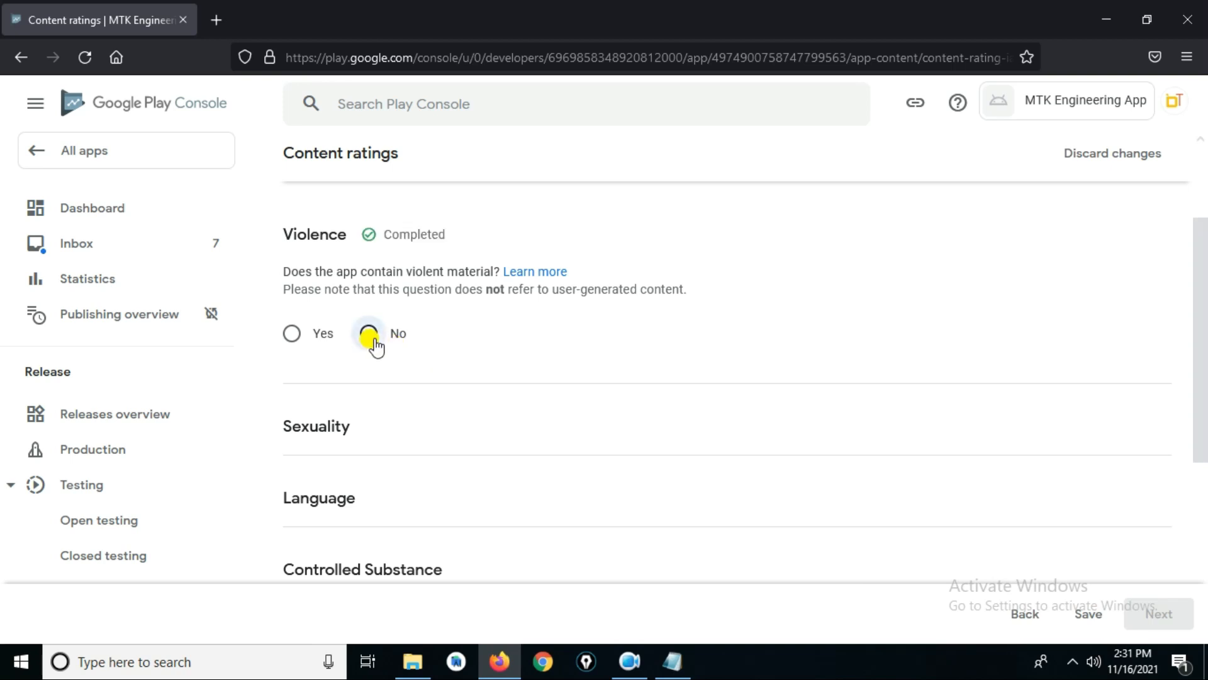
drag(1200, 233, 1200, 295)
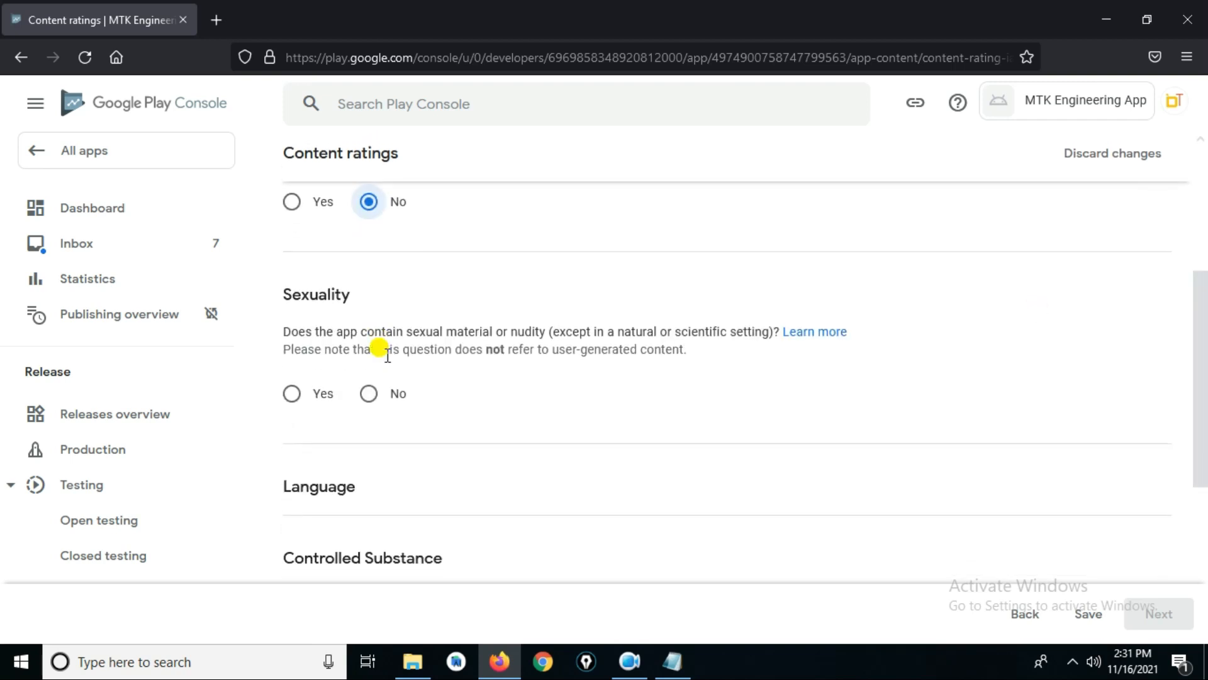
click(370, 392)
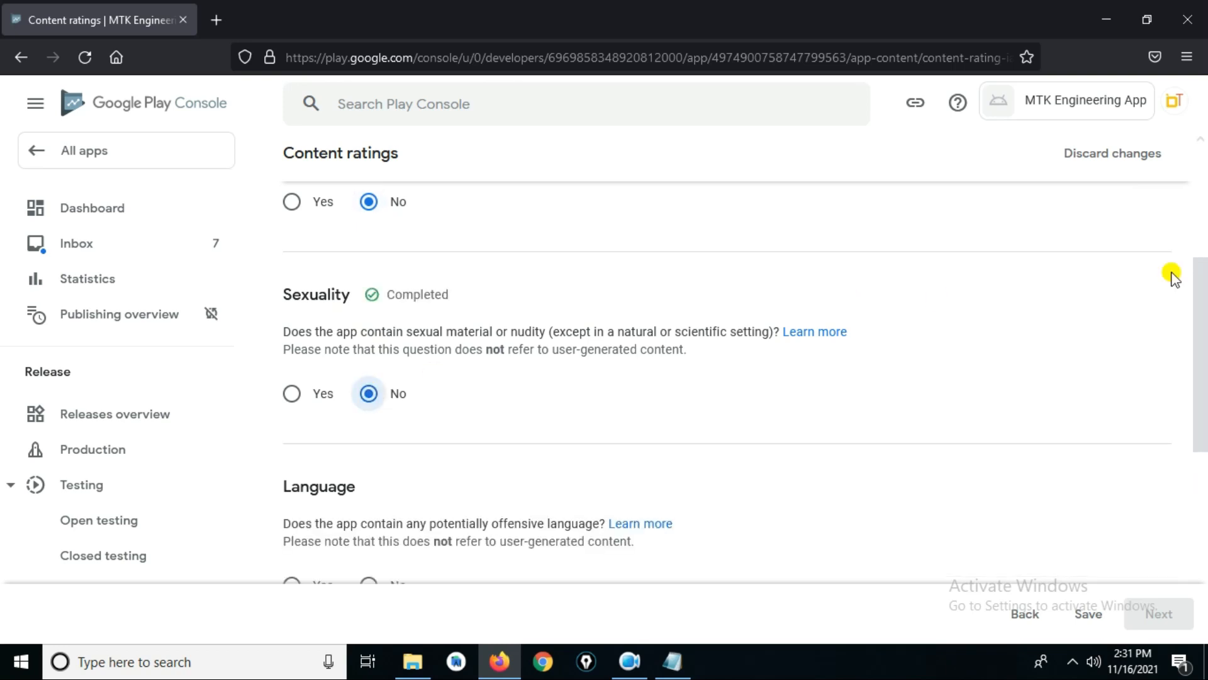
drag(1203, 269, 1203, 376)
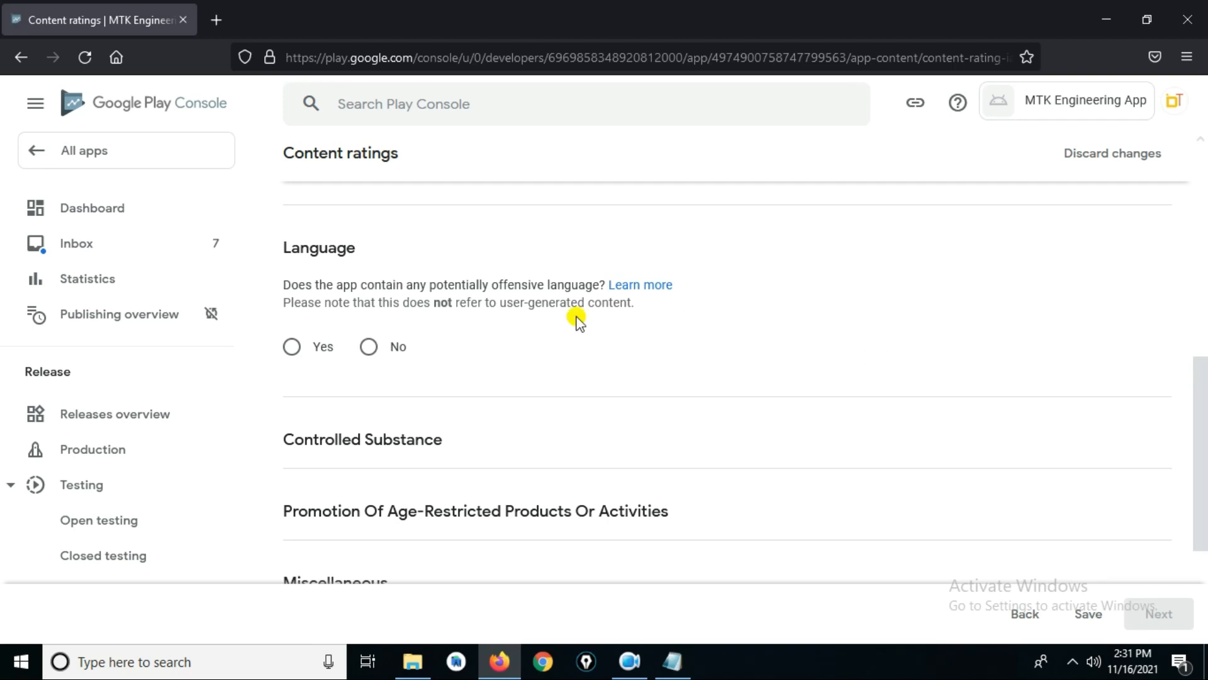
click(368, 347)
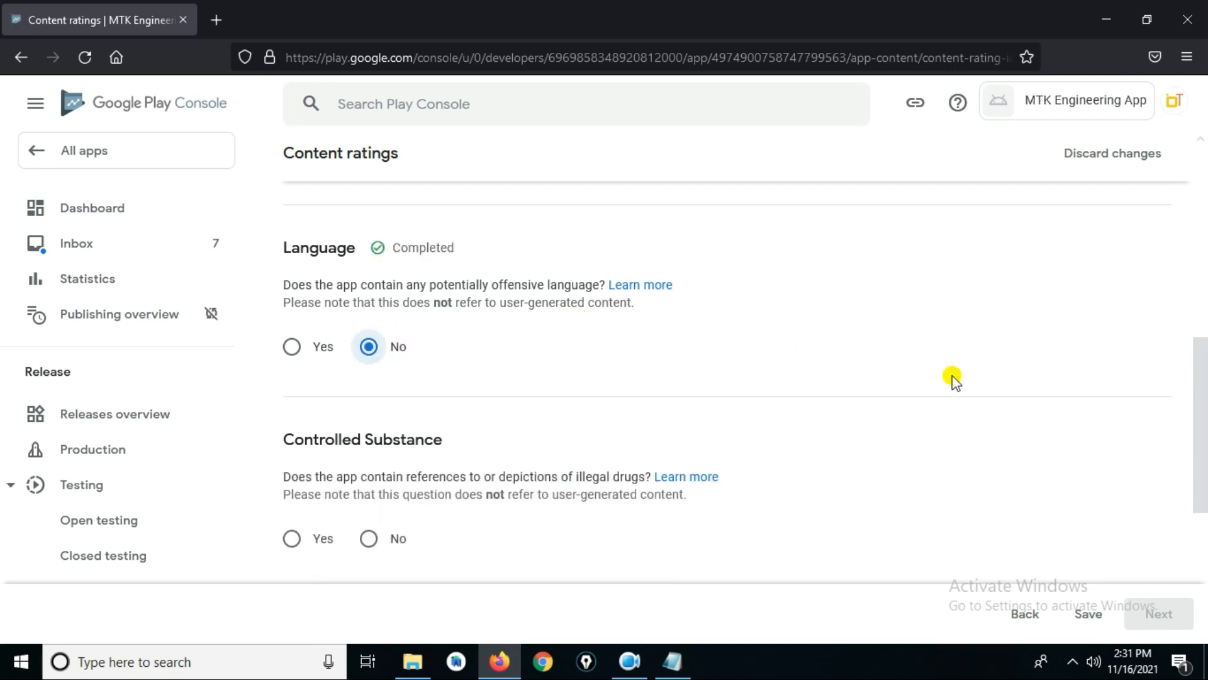
- Answer No to the Controlled Substance and Promotion Of Age-Restricted Products Or Activities questions
drag(1194, 401, 1195, 411)
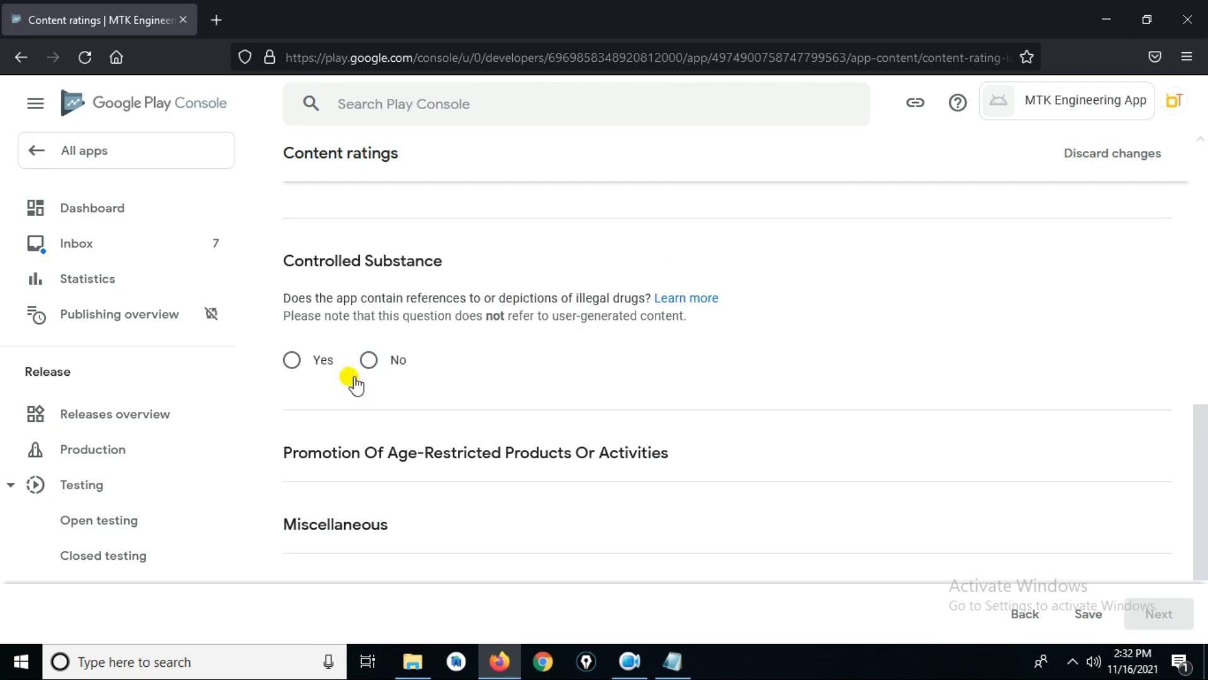
click(368, 360)
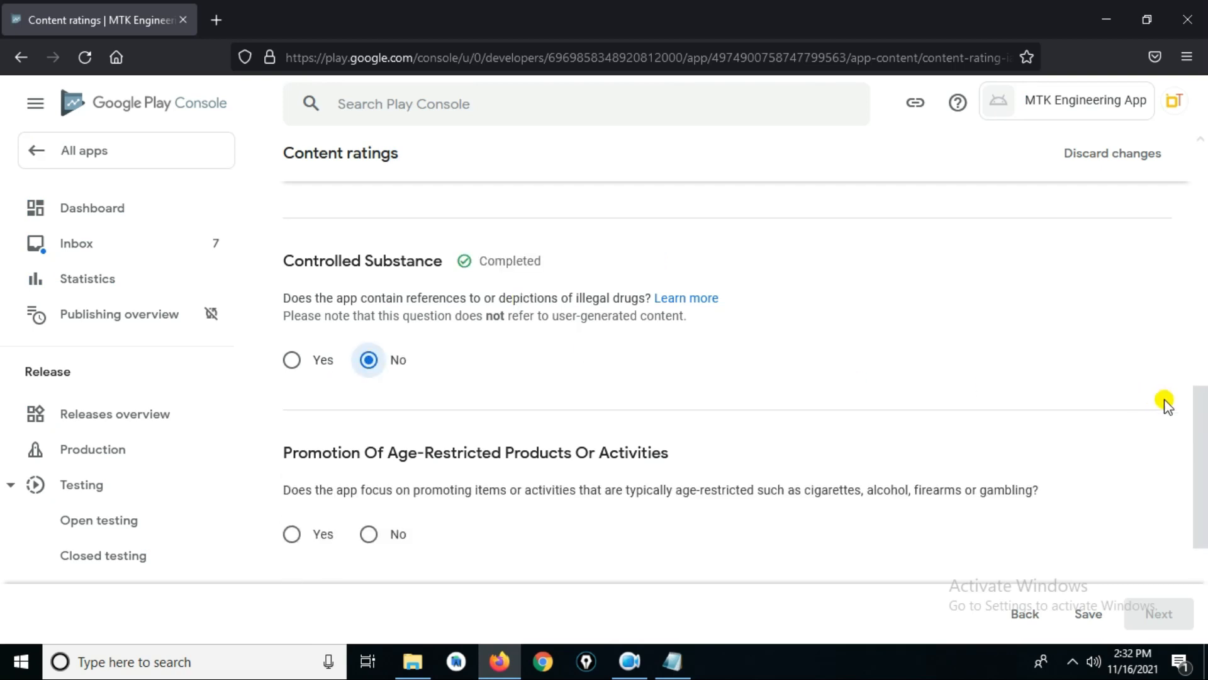
drag(1200, 410, 1195, 464)
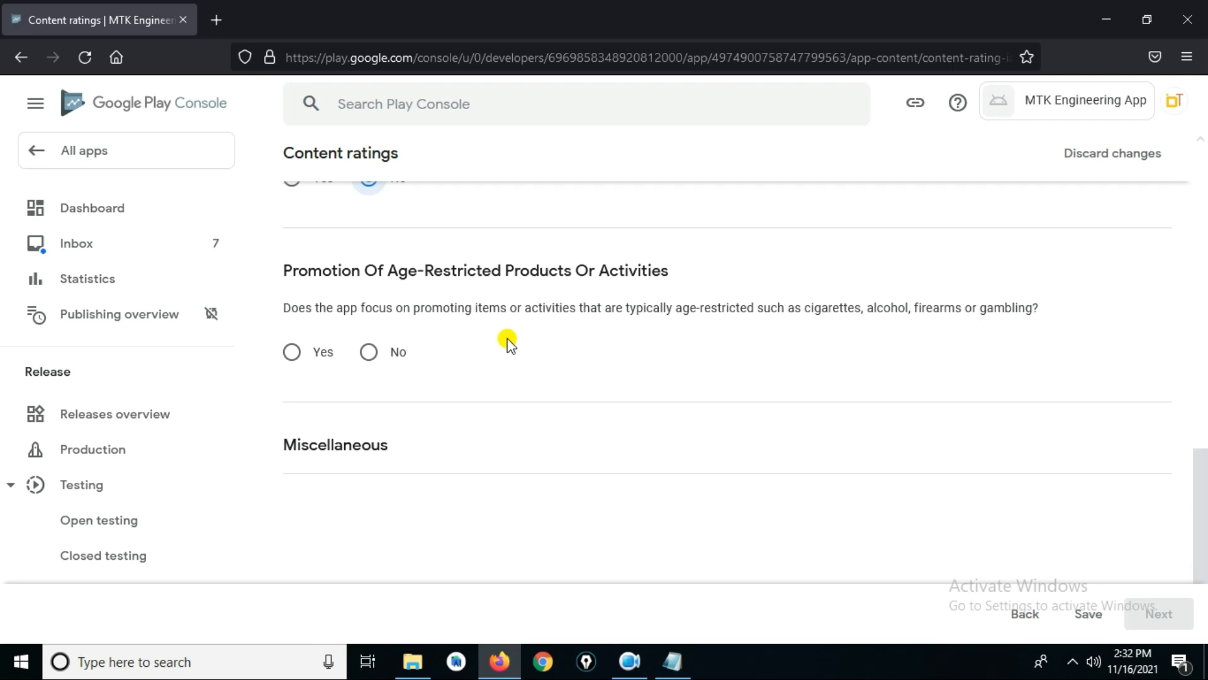
click(368, 361)
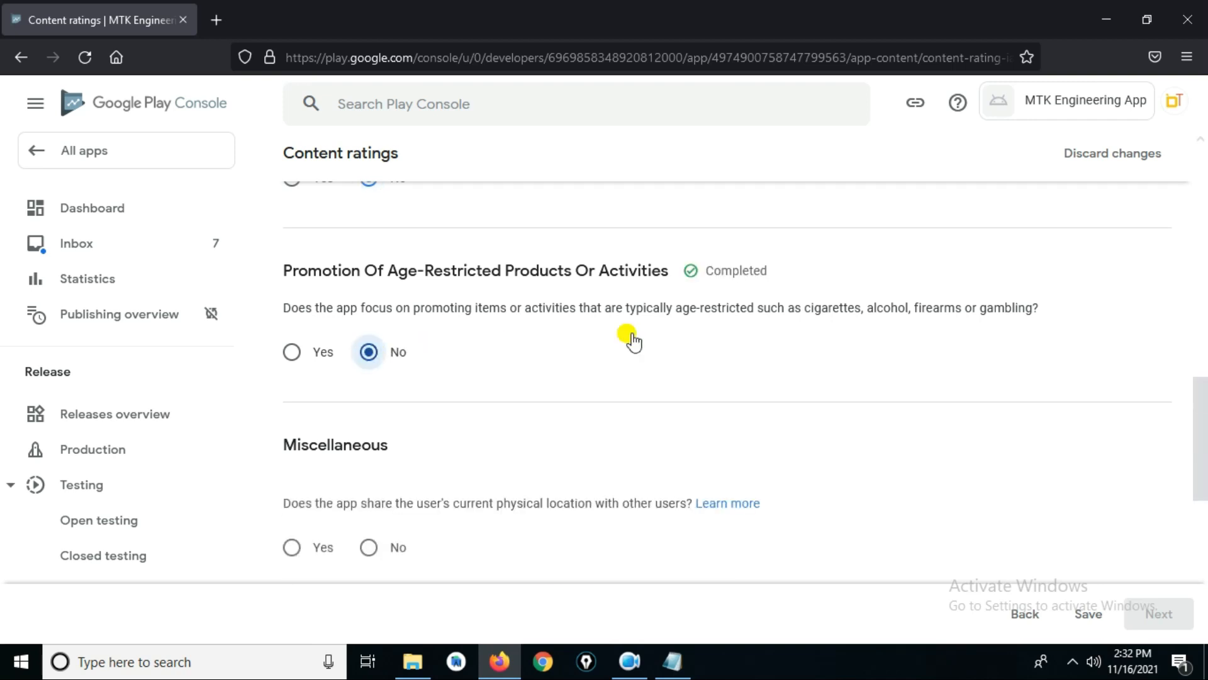
- Answer No to the Miscellaneous questions about users exchanging content and sharing their current physical location with other users
drag(1202, 383, 1201, 434)
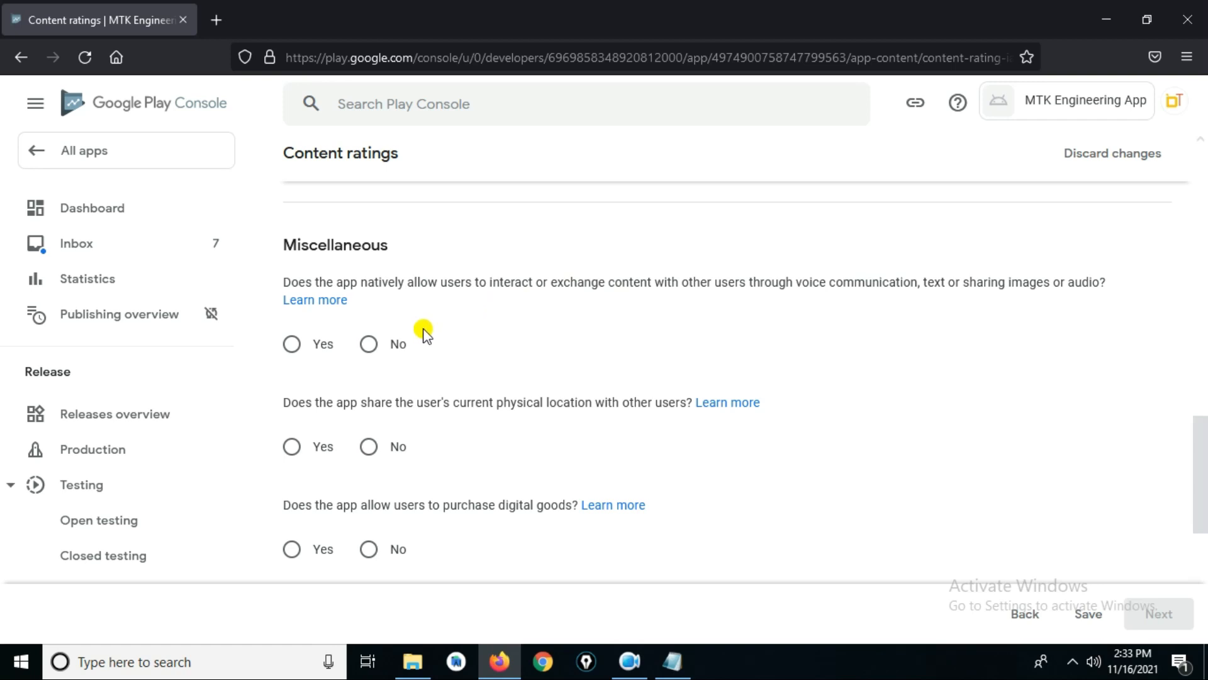
click(369, 346)
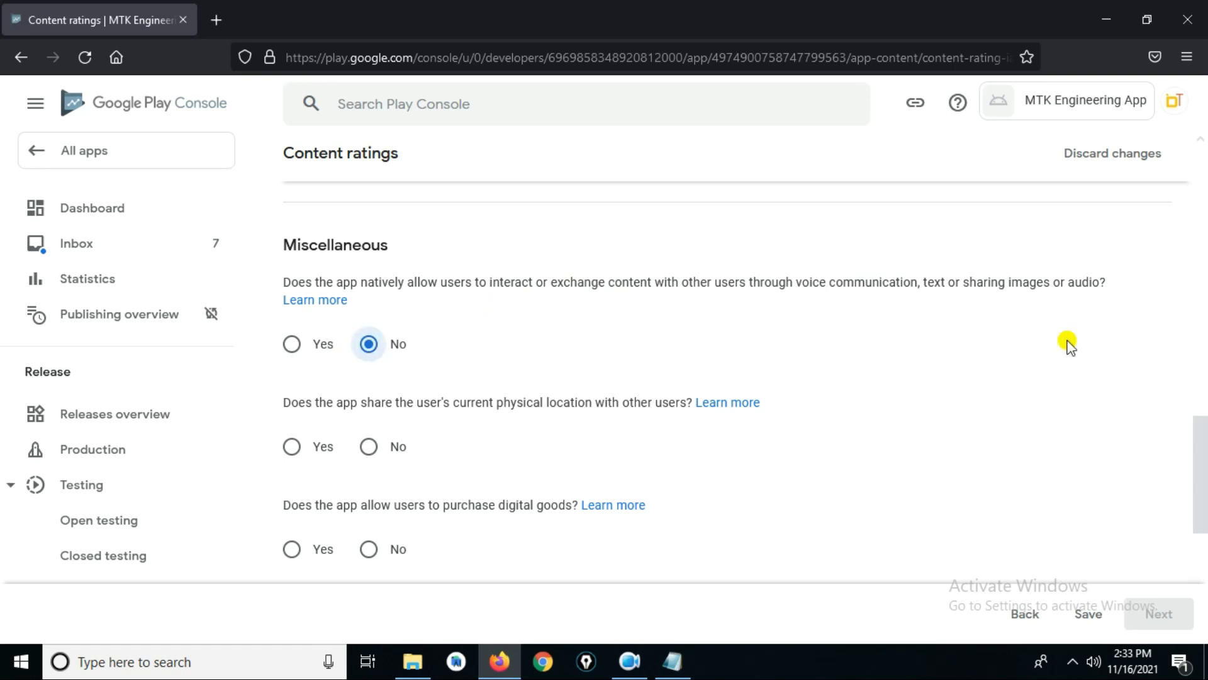
scroll(1202, 431, down, 2)
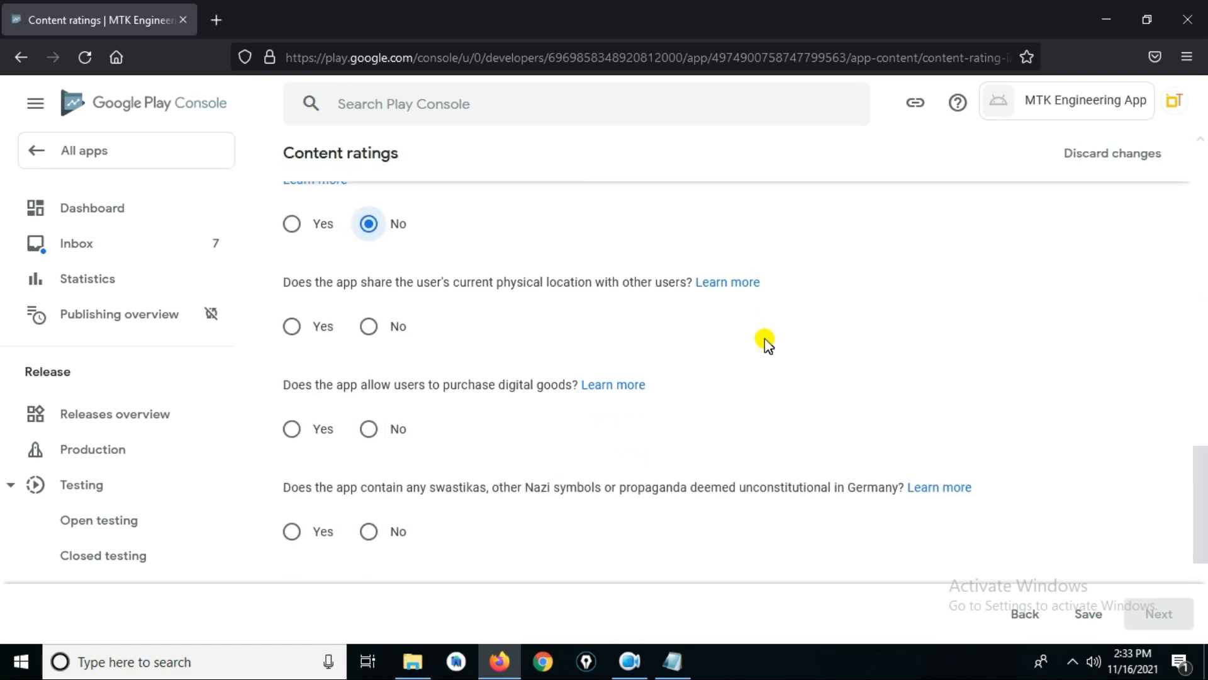
click(369, 327)
click(369, 328)
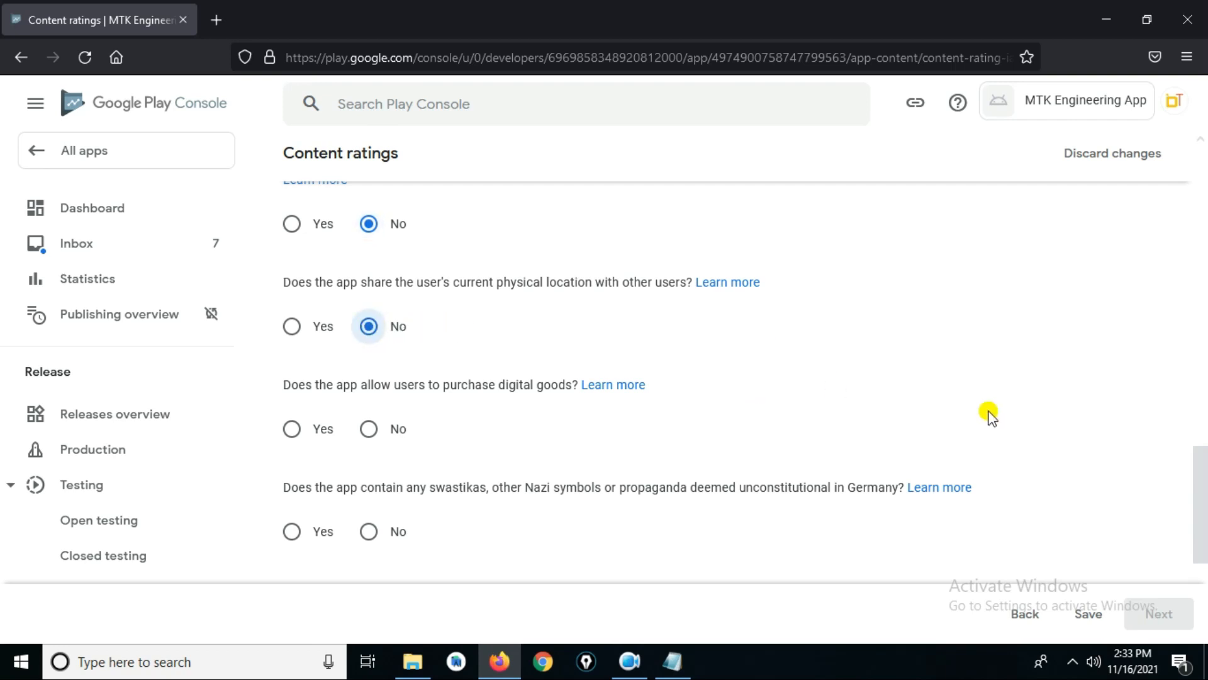
- Answer No to the Miscellaneous questions about purchasing digital goods and containing swastikas or other Nazi symbols
scroll(1196, 465, down, 1)
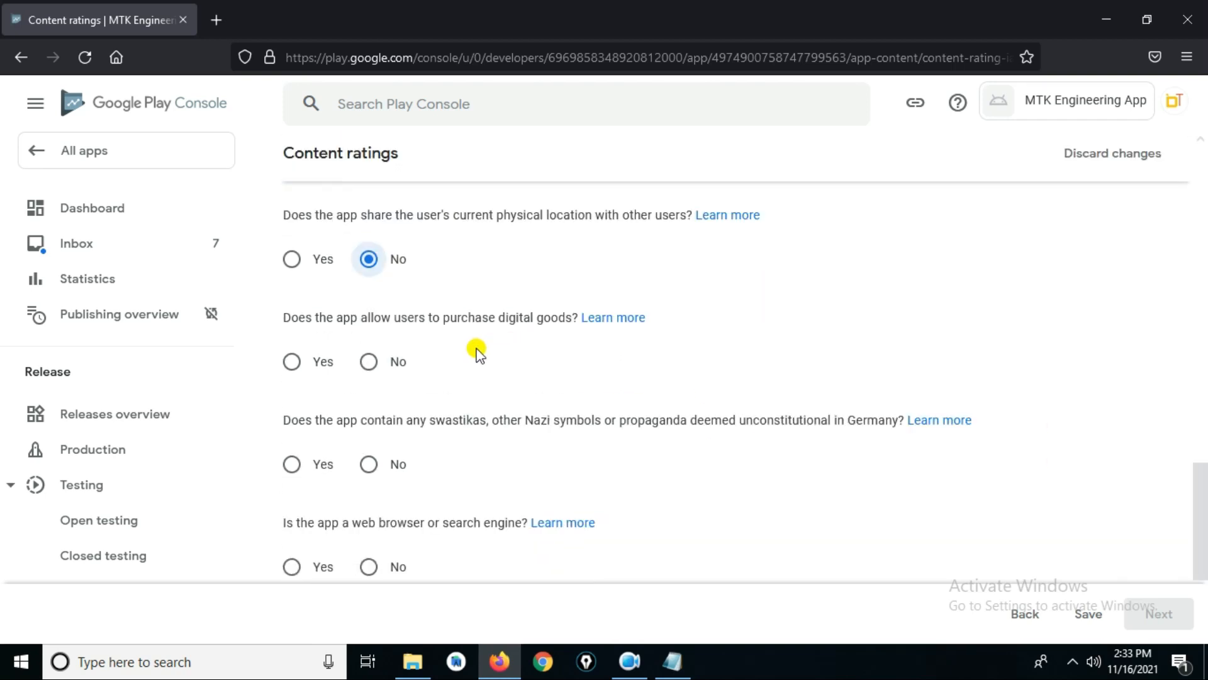
click(369, 362)
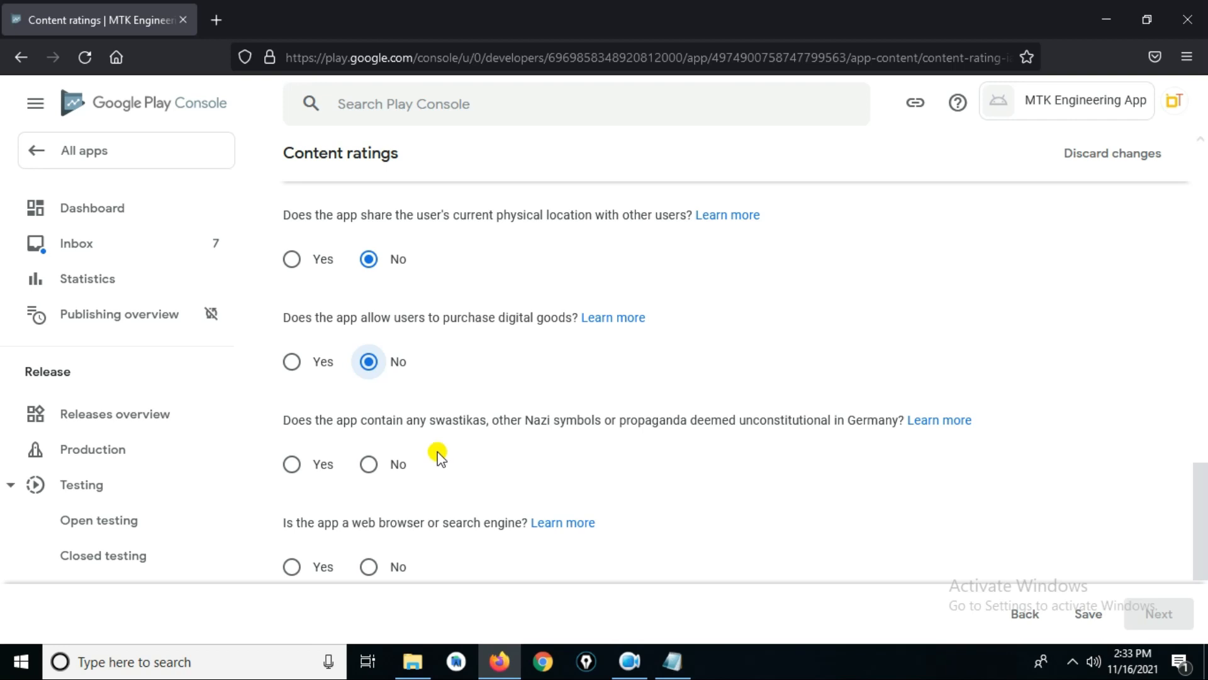
click(370, 466)
click(369, 464)
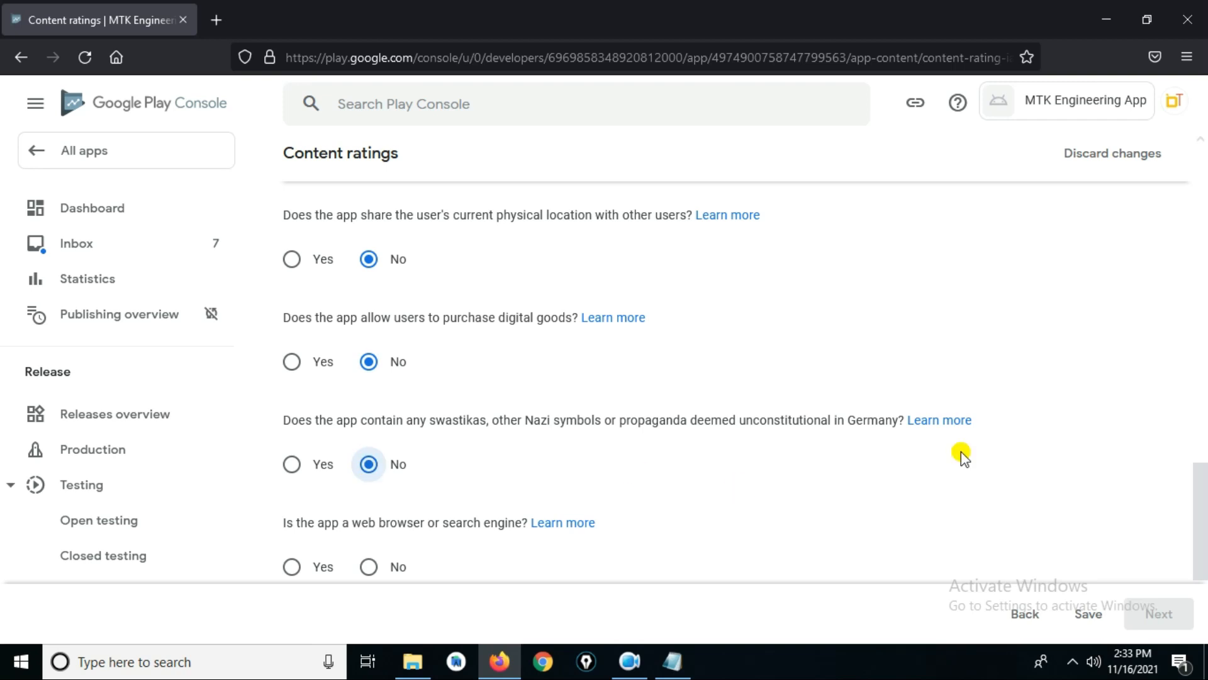
- Answer No to whether the app is a web browser or search engine and save the content rating questionnaire
drag(1199, 480, 1199, 505)
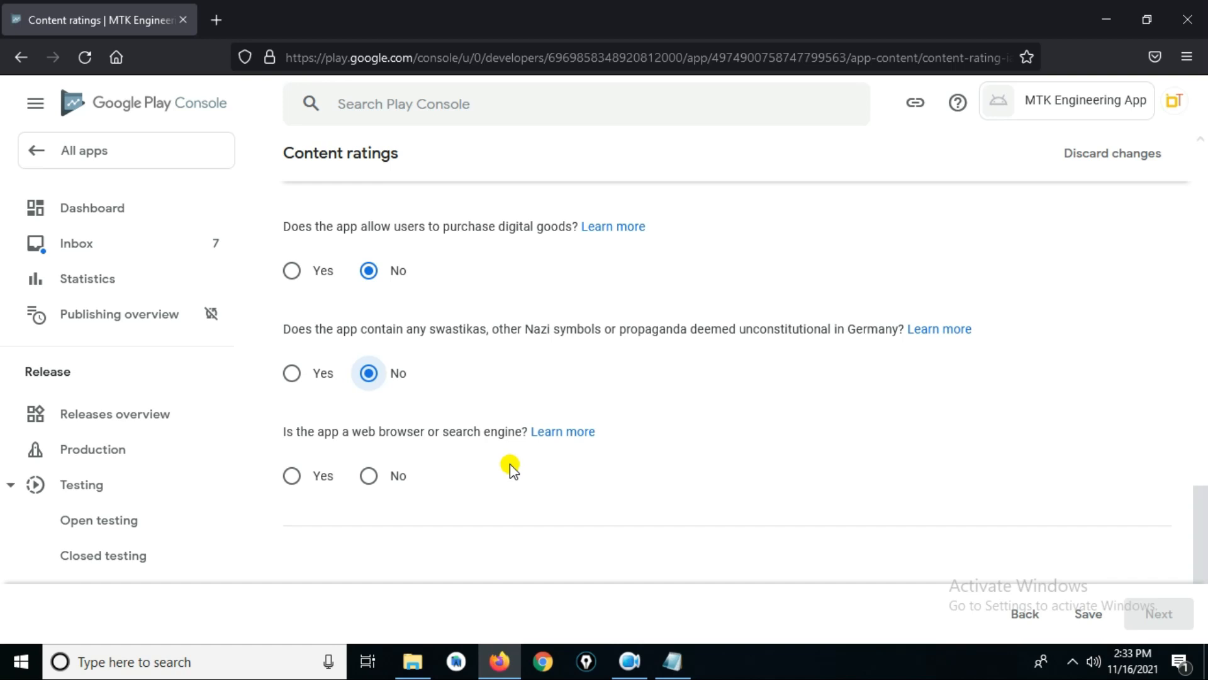
click(369, 476)
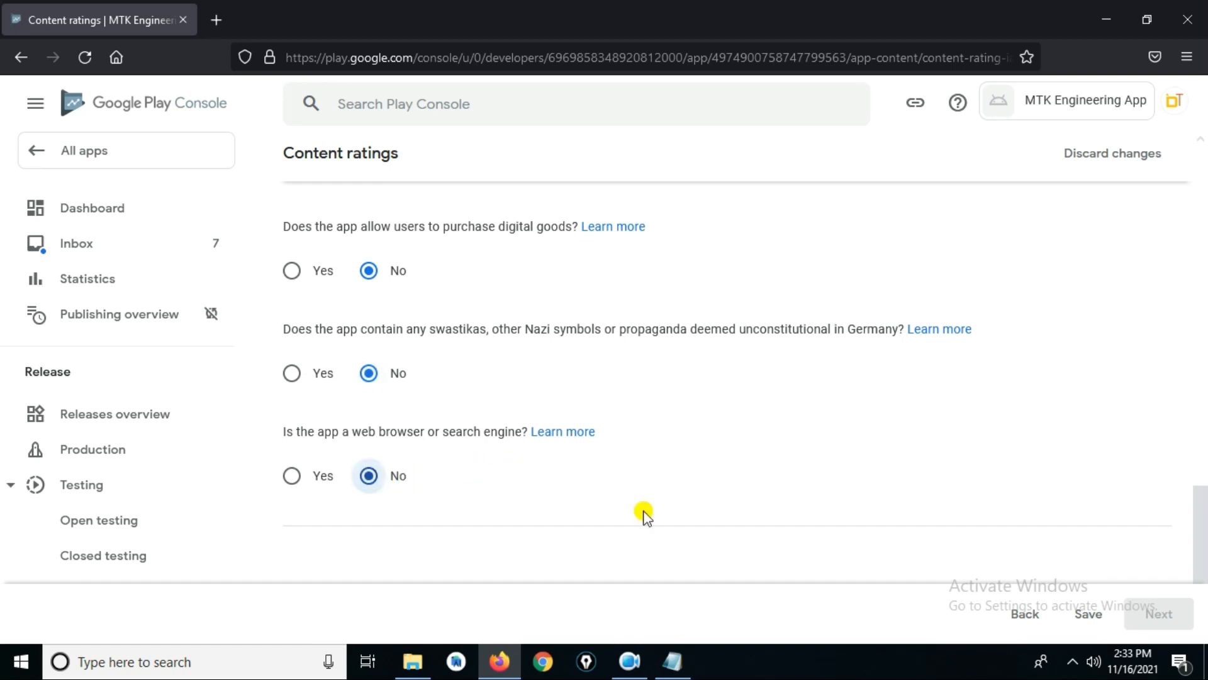
click(1087, 616)
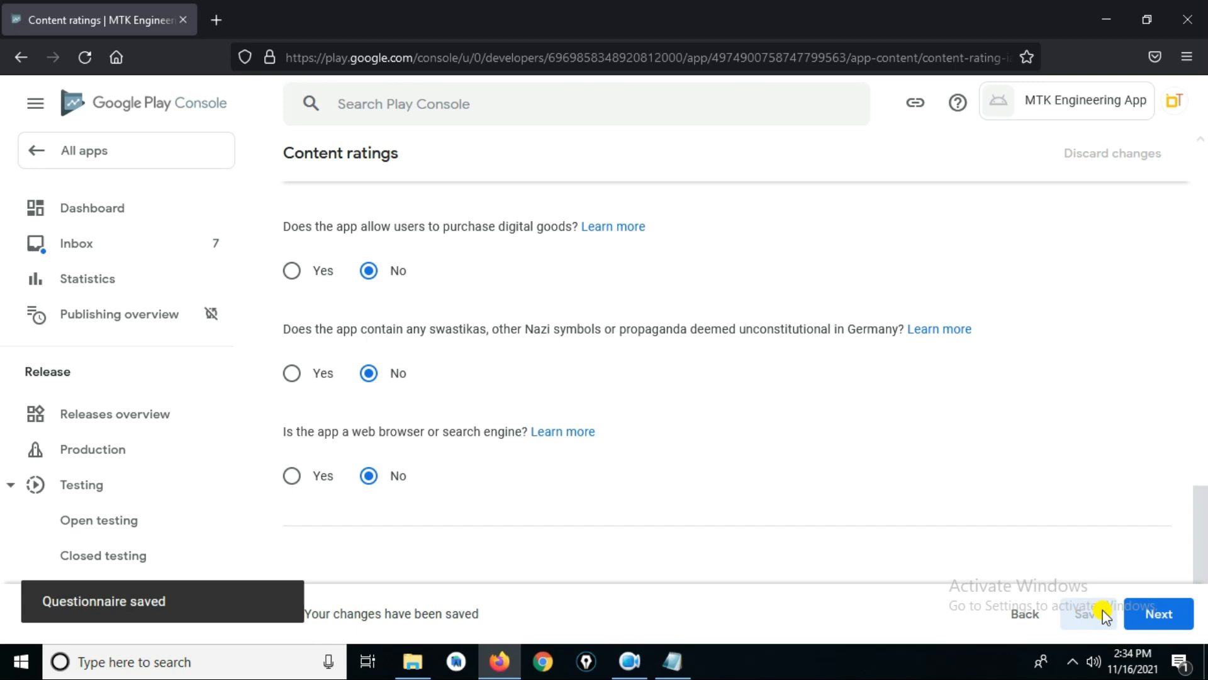
- Proceed to the regional ratings summary, review it through South Korea, and submit the content rating
click(1145, 617)
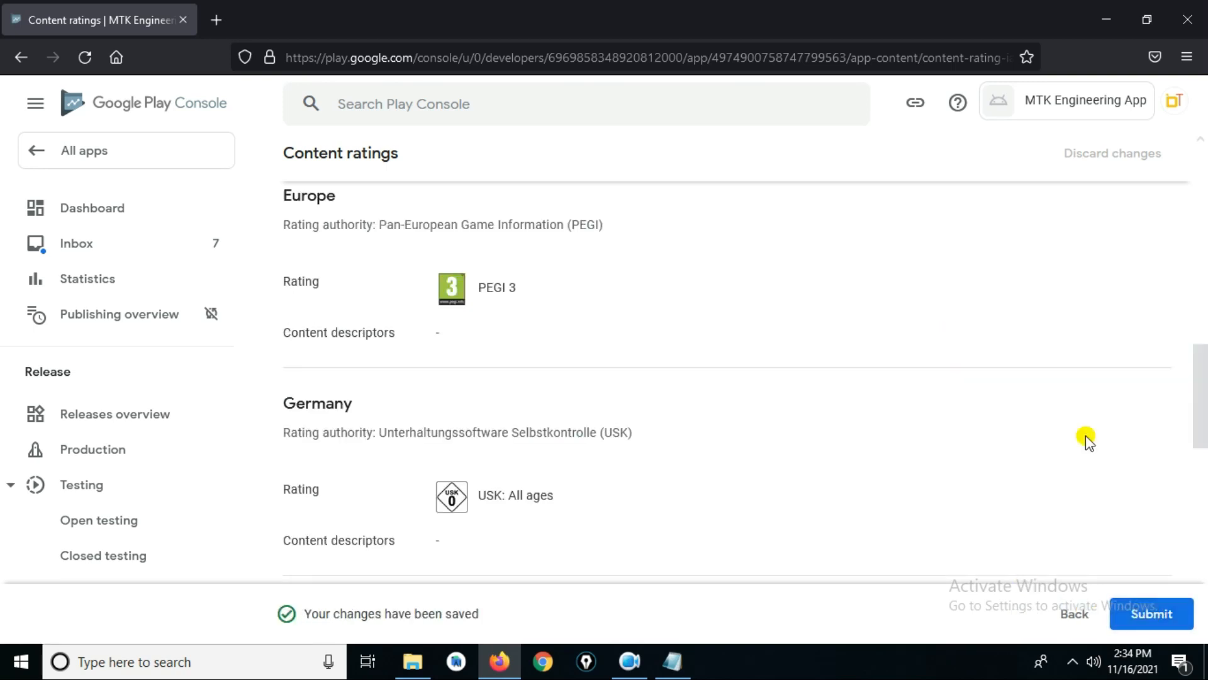
drag(1200, 377, 1110, 532)
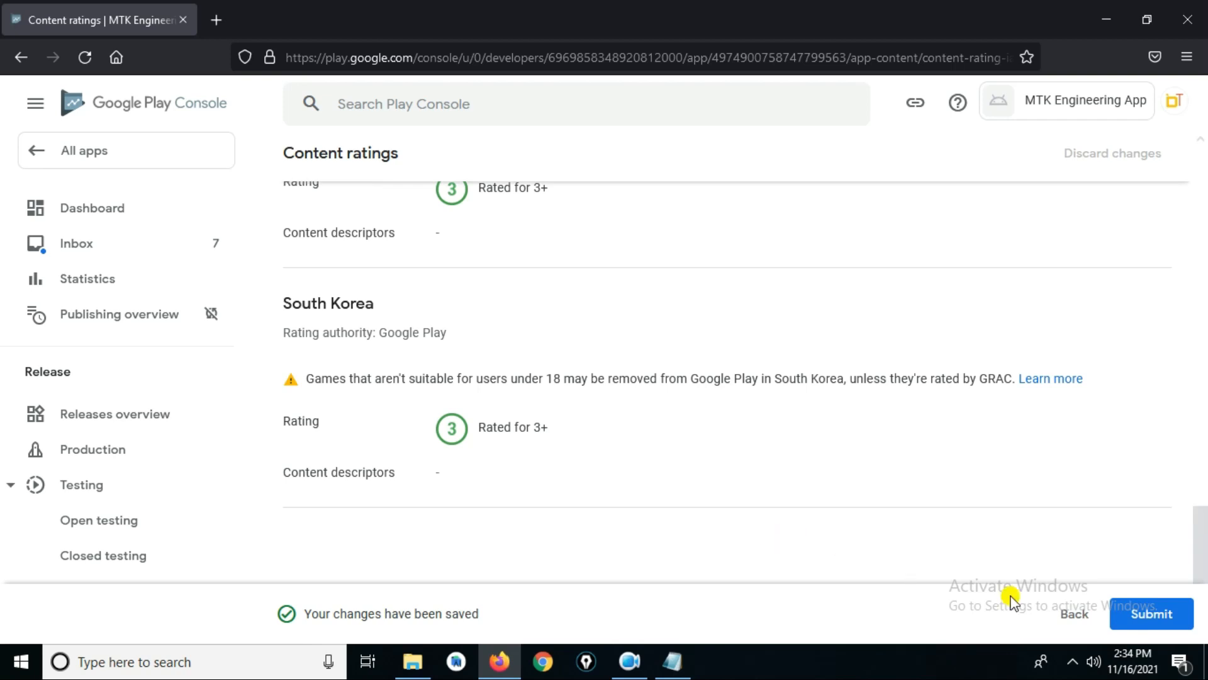
click(1150, 611)
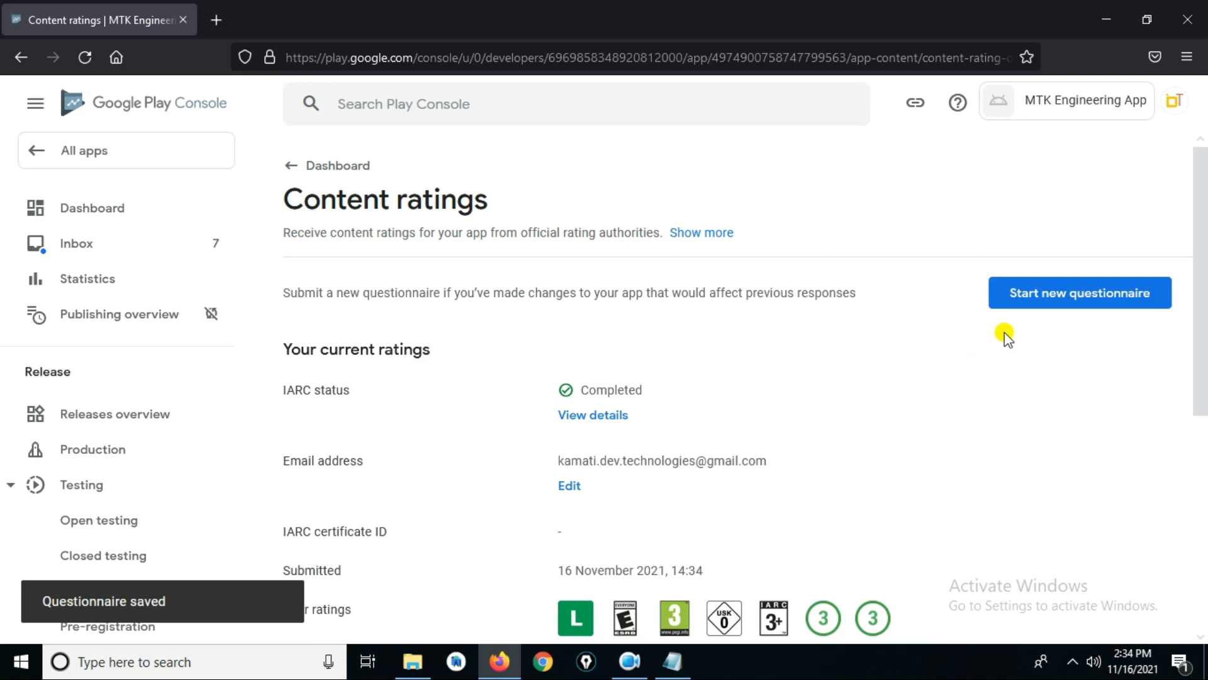
- Open the Target audience task from the dashboard and set the target age groups to 16-17 and 18 and over
click(338, 175)
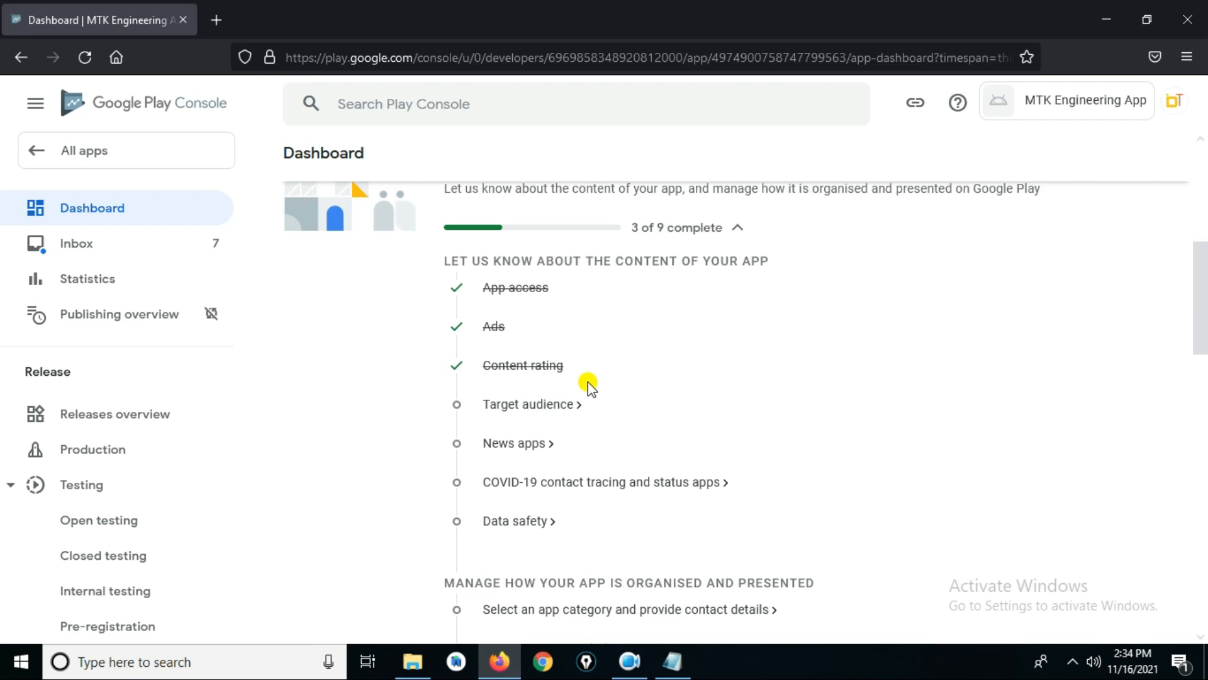
click(535, 405)
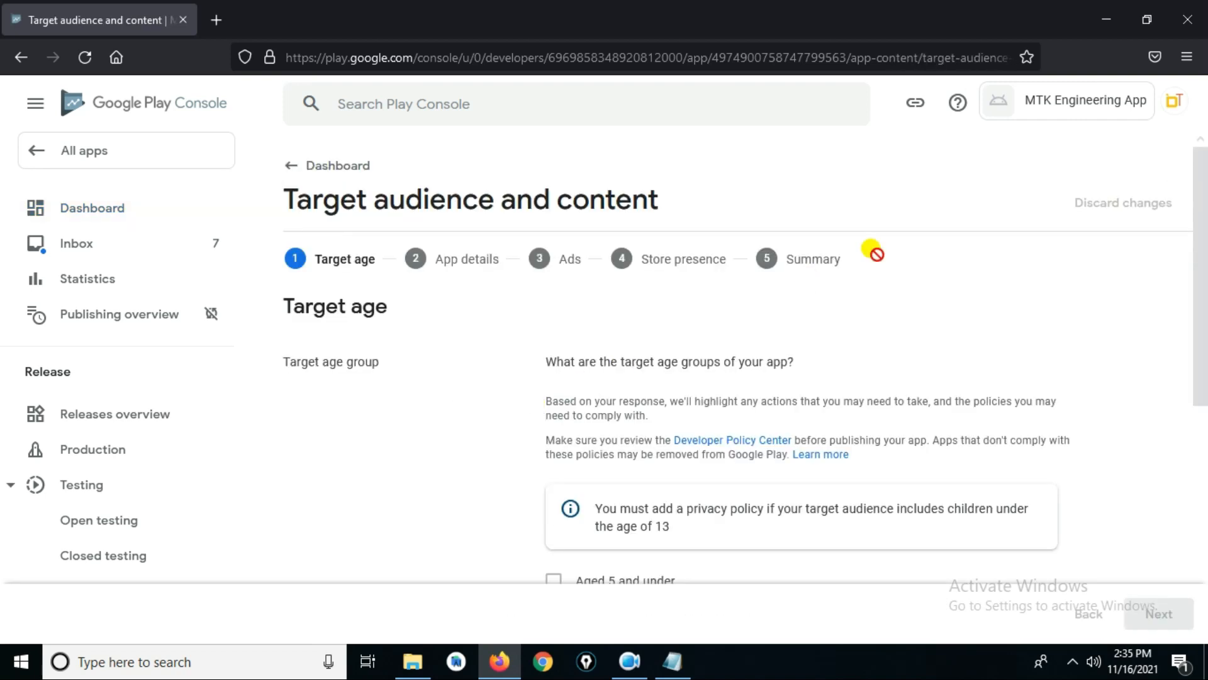
drag(1201, 182, 1199, 330)
click(554, 478)
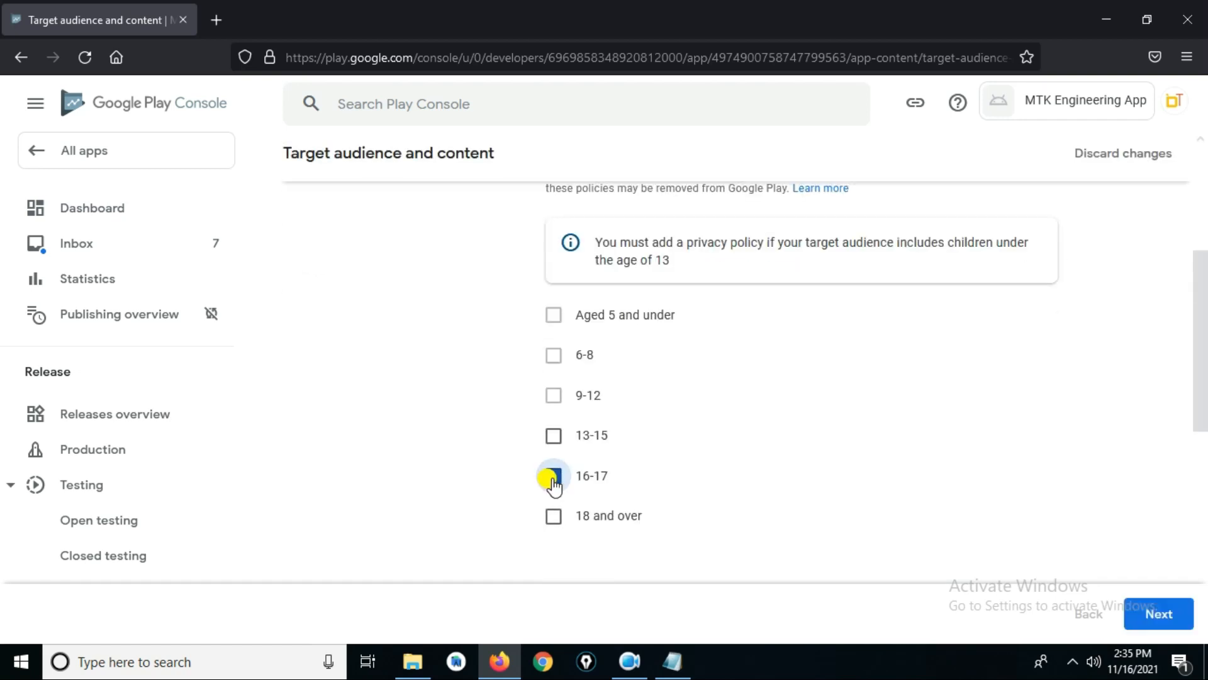
click(554, 517)
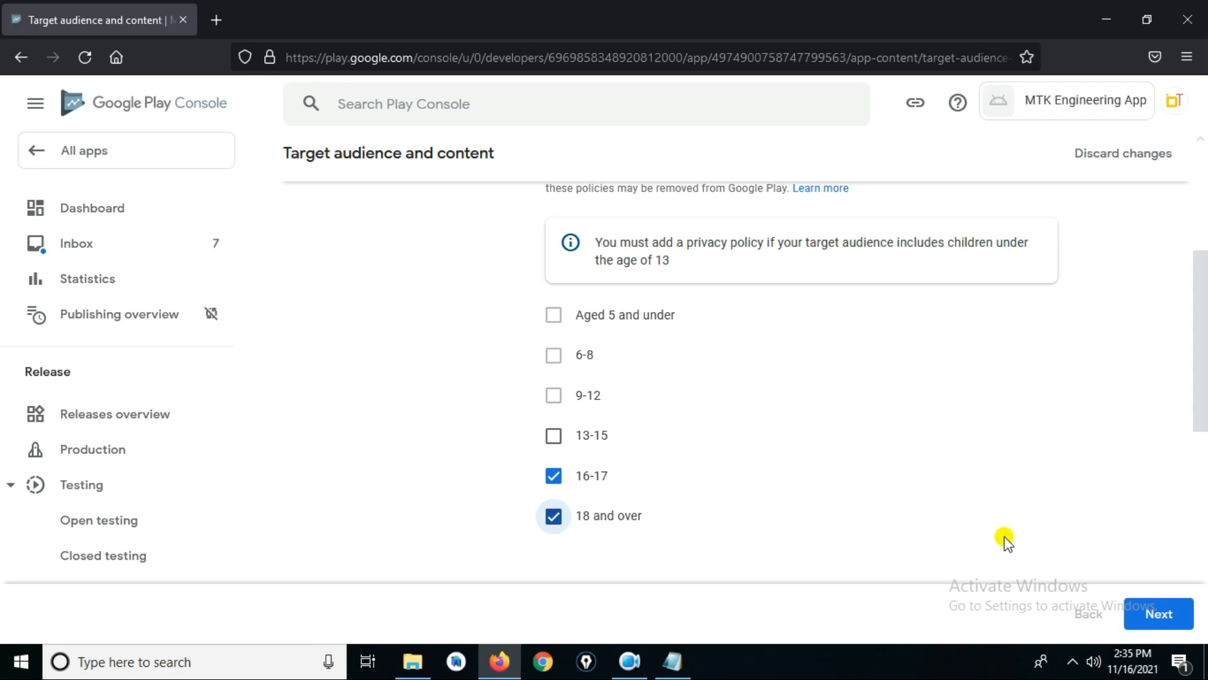
click(1146, 613)
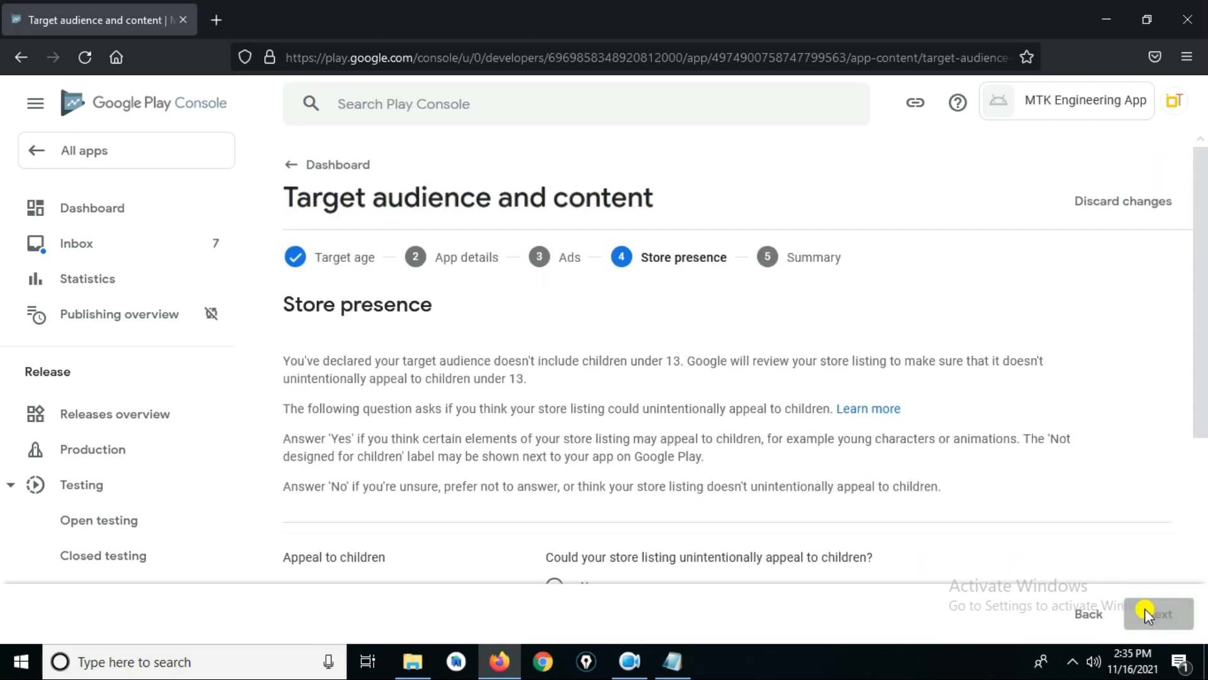
- Answer No to whether the store listing could unintentionally appeal to children and save the target audience declaration
drag(1203, 284, 1203, 347)
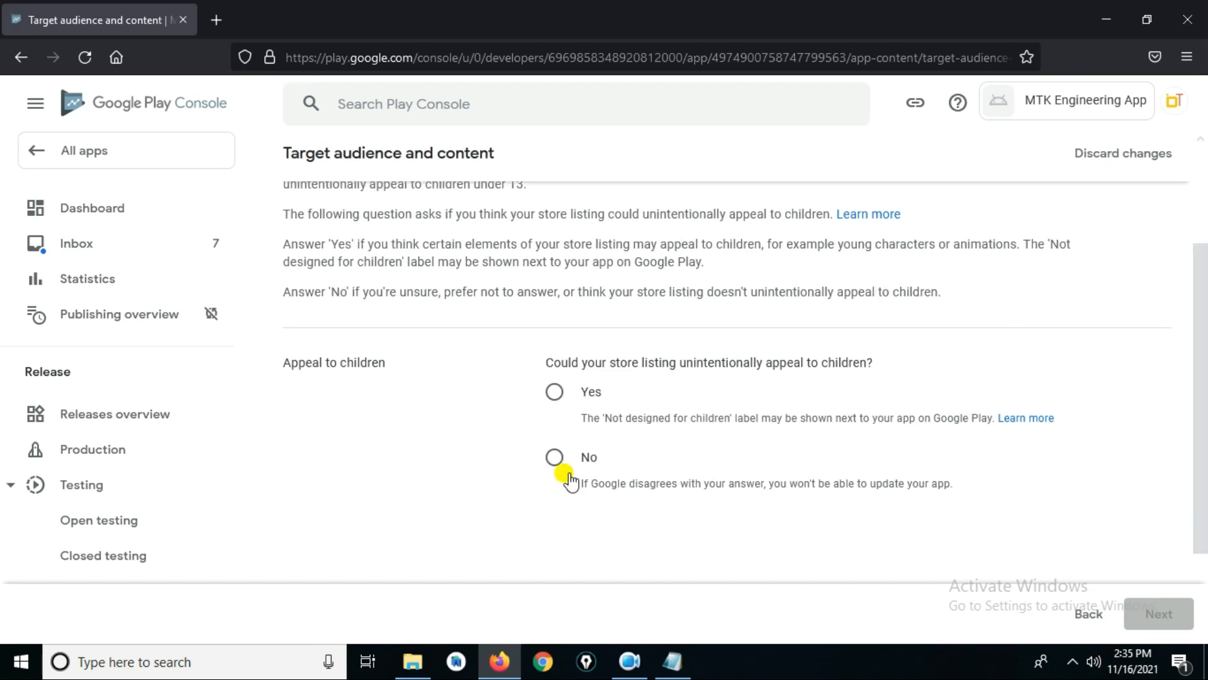
click(554, 458)
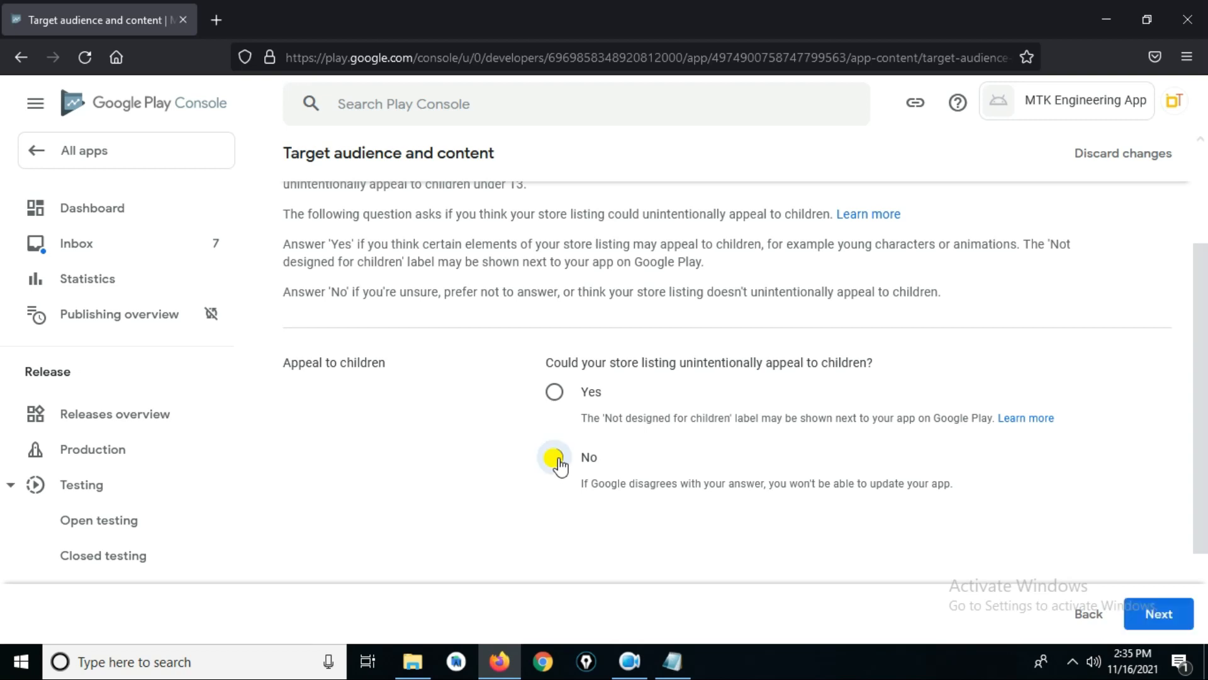
click(1156, 617)
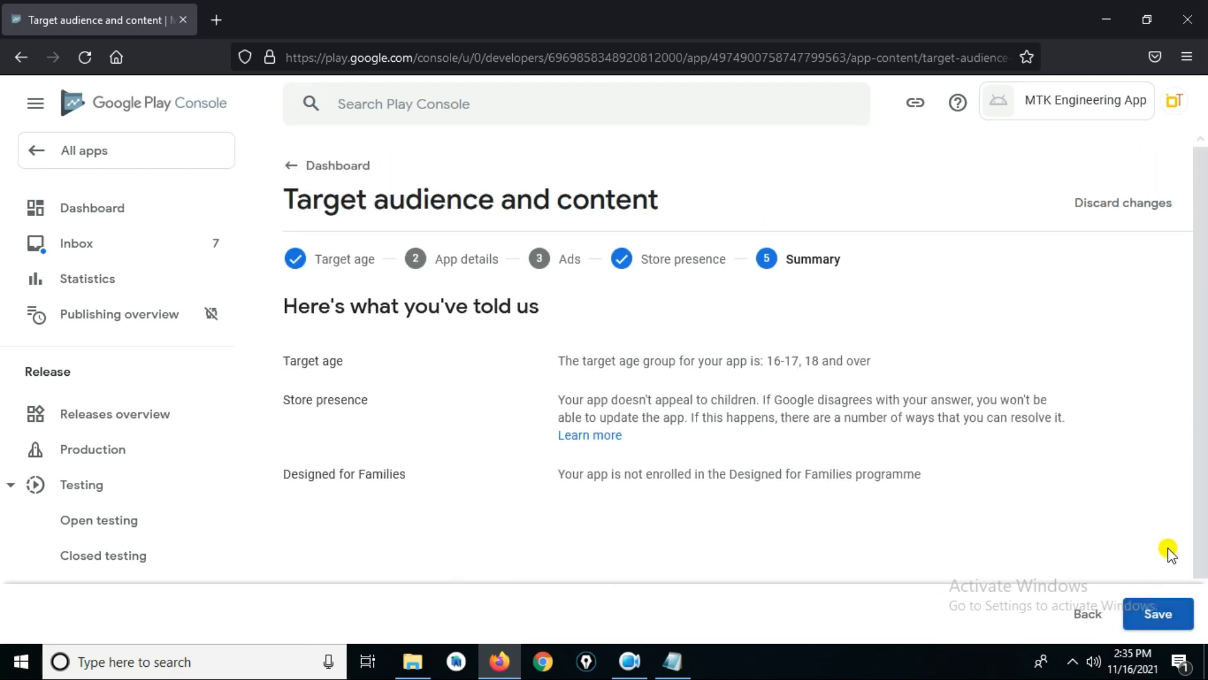
scroll(1198, 406, down, 2)
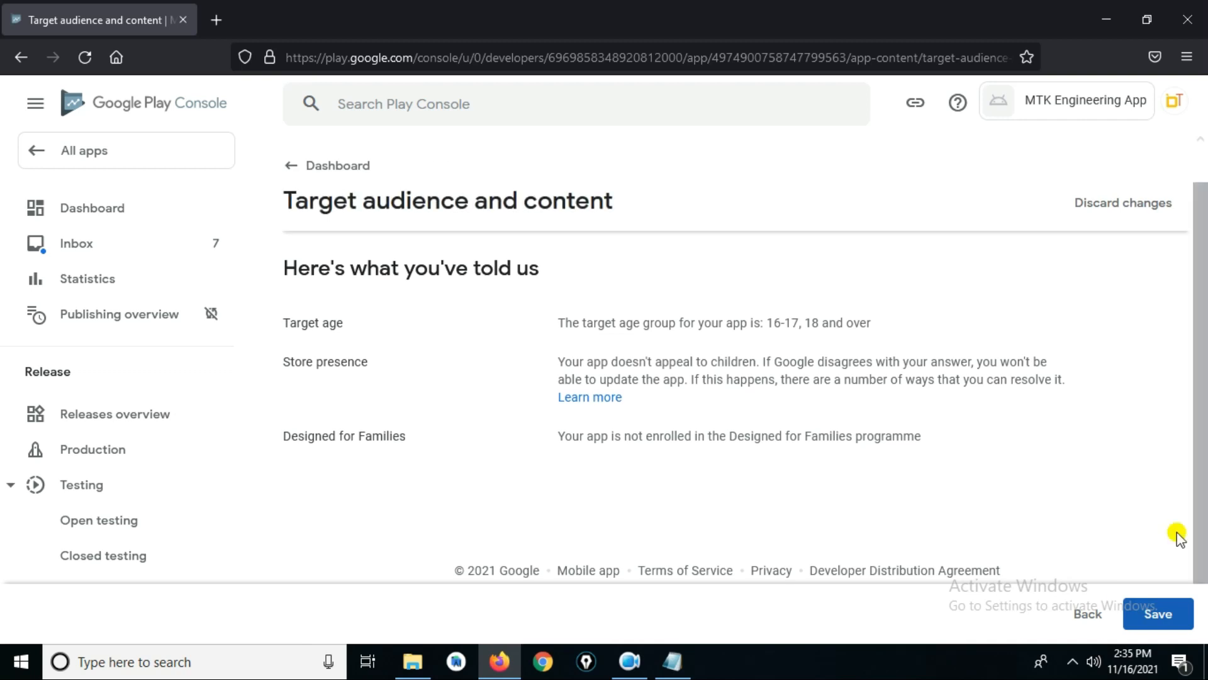
click(1154, 615)
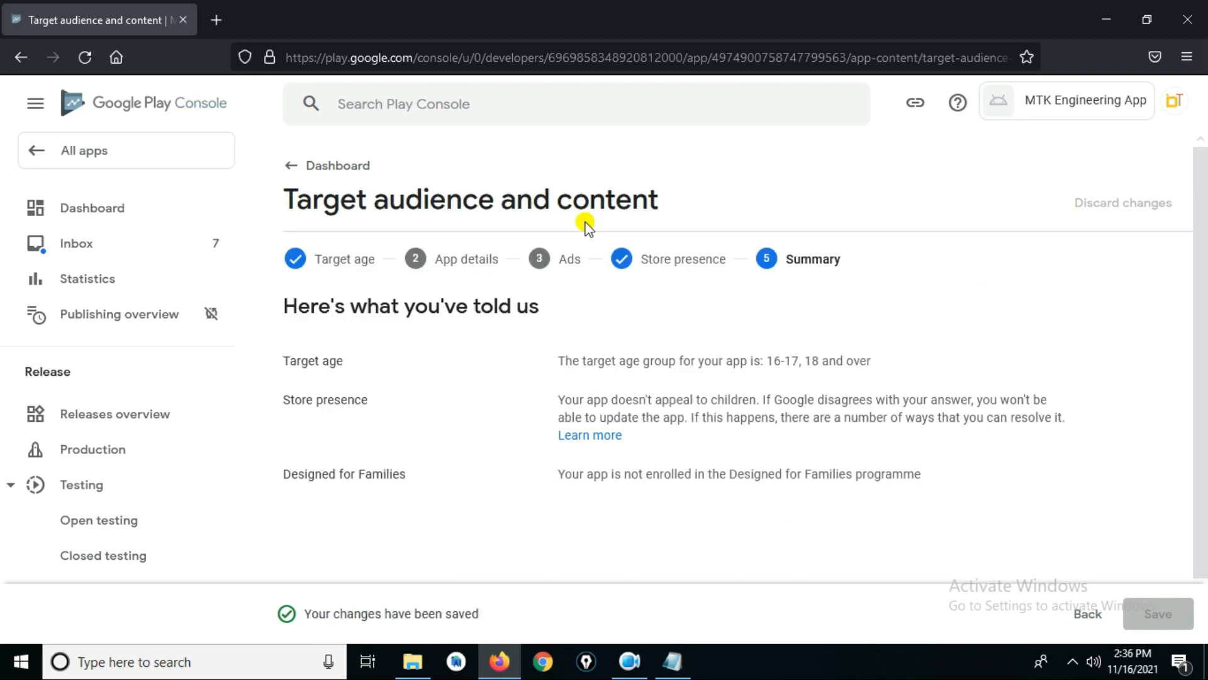
- Open the News apps task from the dashboard, declare that the app is not a news app, and save
click(339, 169)
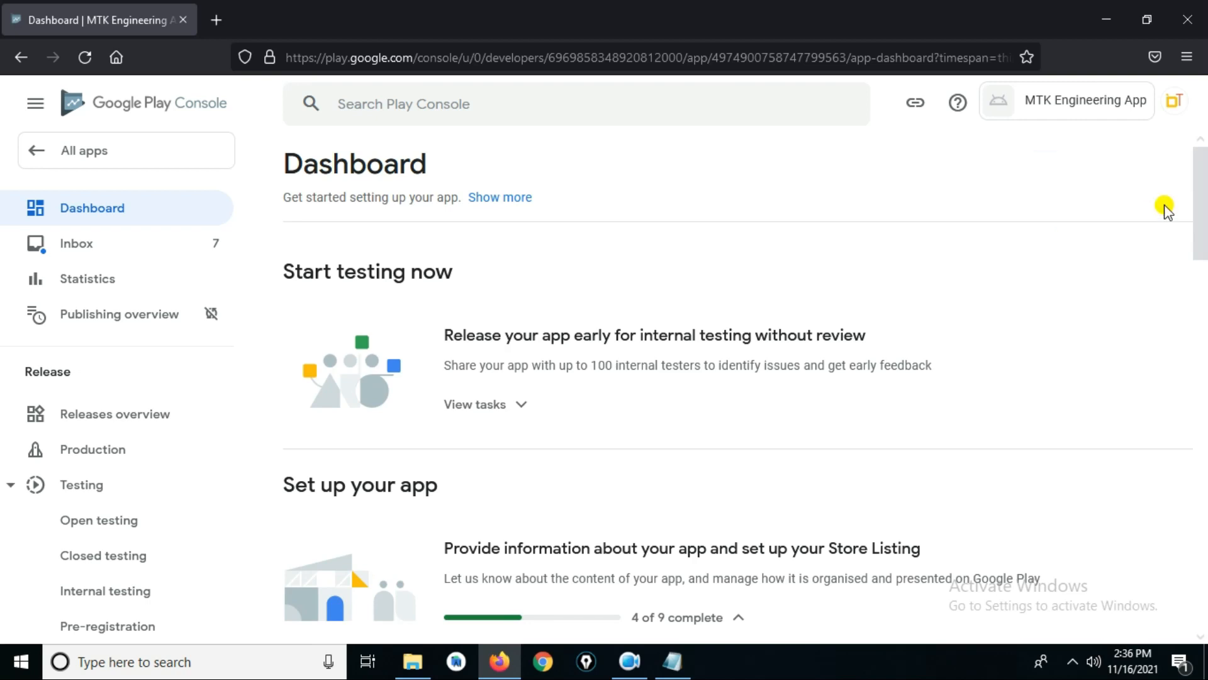
scroll(1201, 164, down, 6)
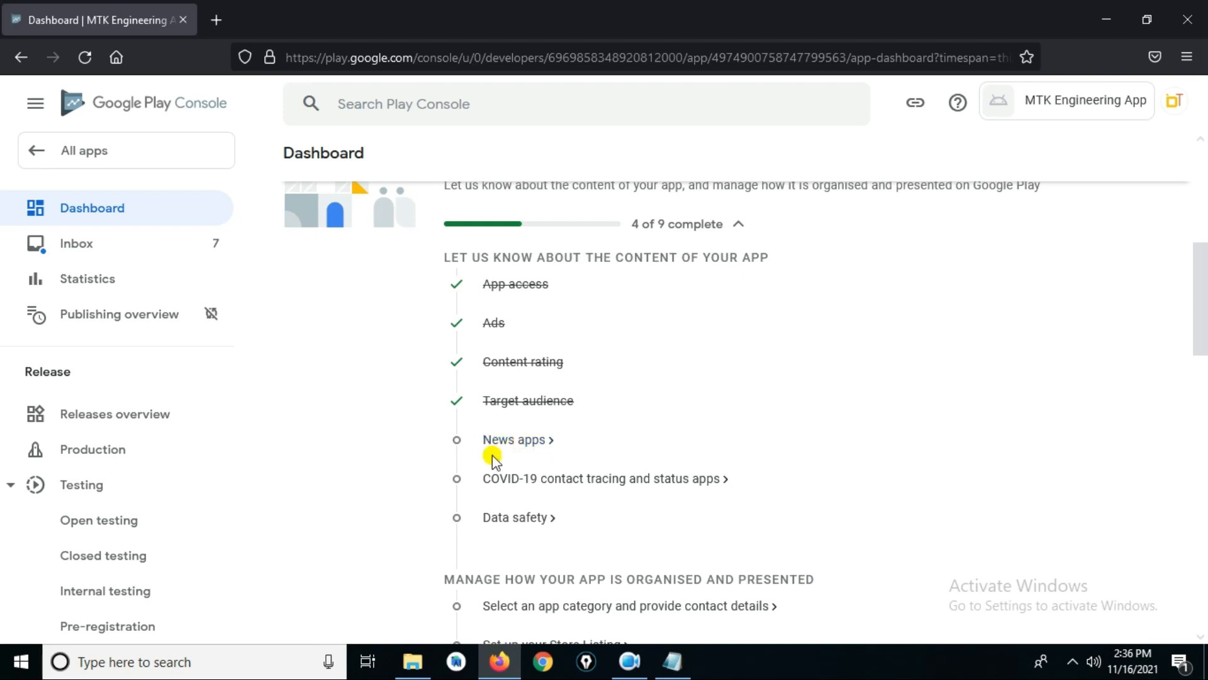
click(514, 439)
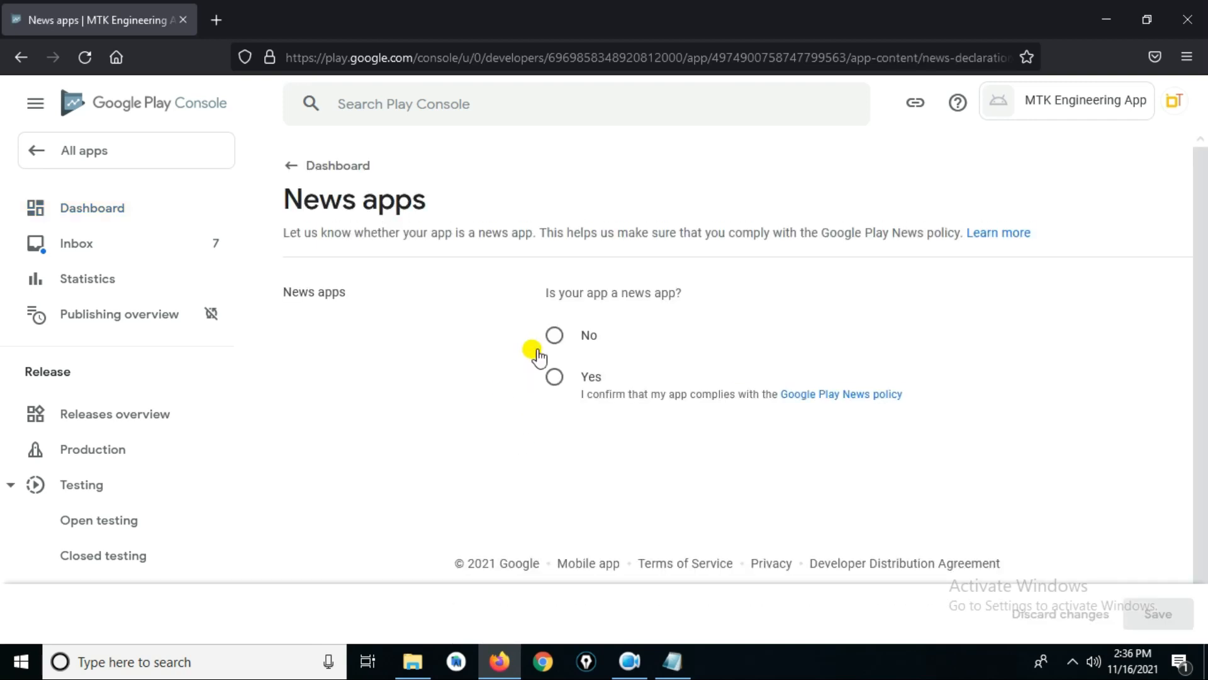
click(554, 336)
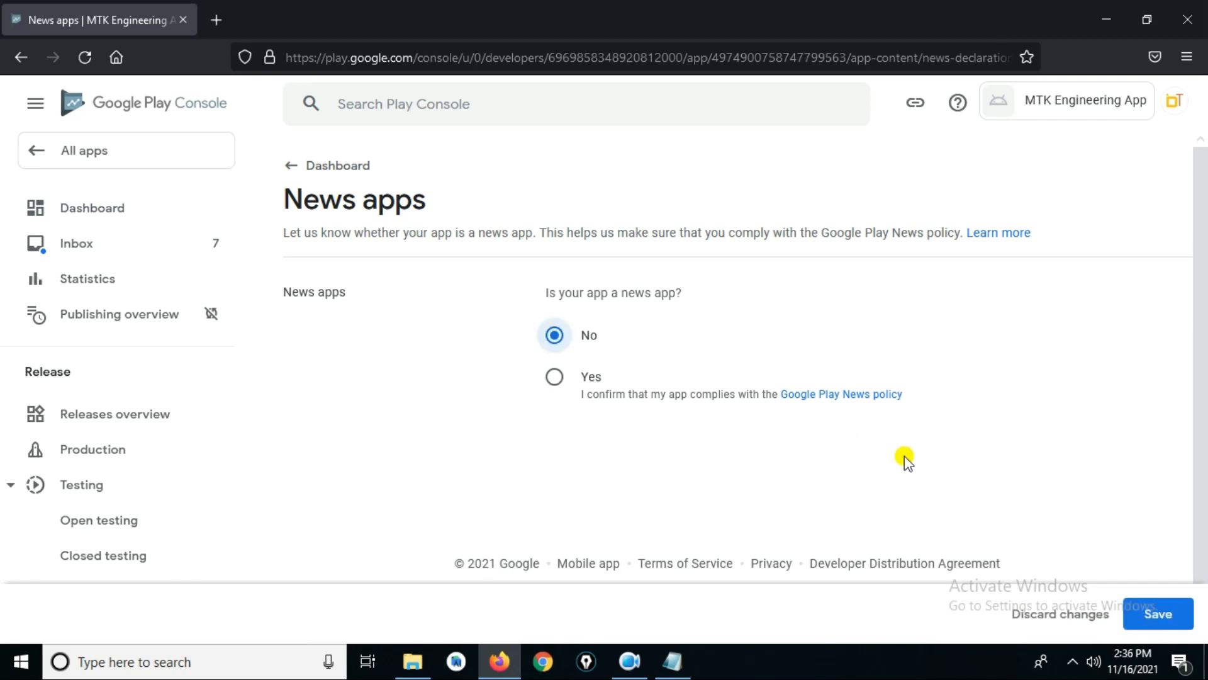
click(1156, 612)
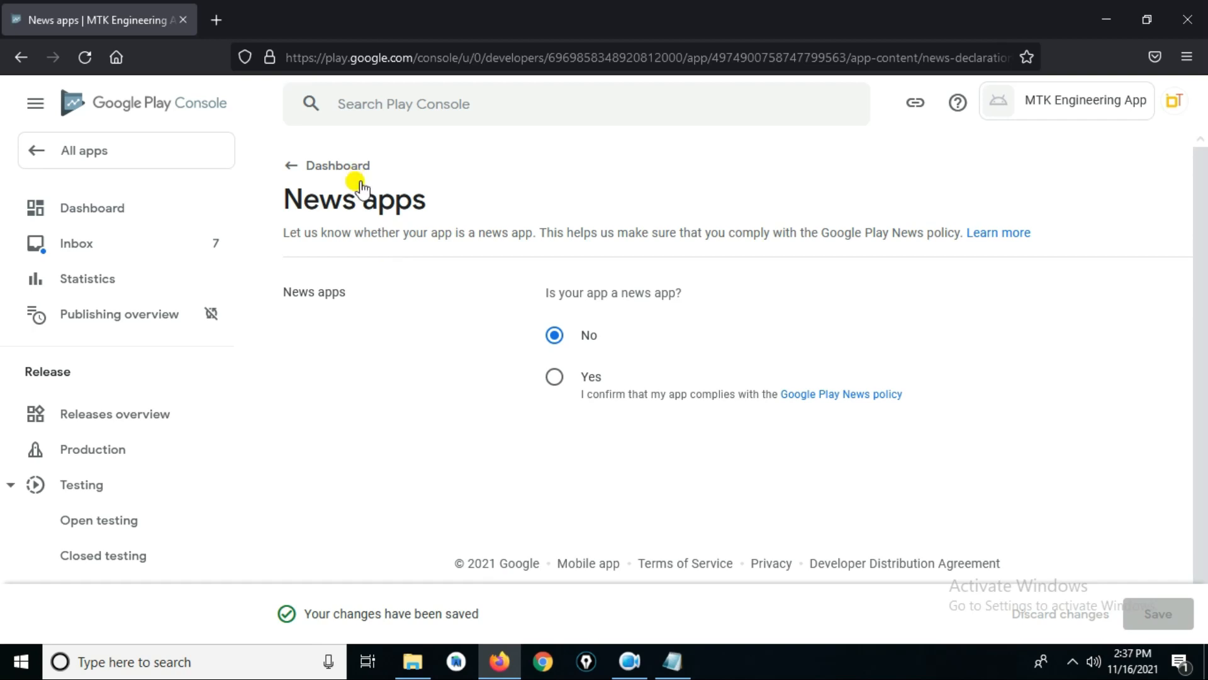
- In the COVID-19 task, declare that the app is not a publicly available contact tracing or status app, and save
click(343, 170)
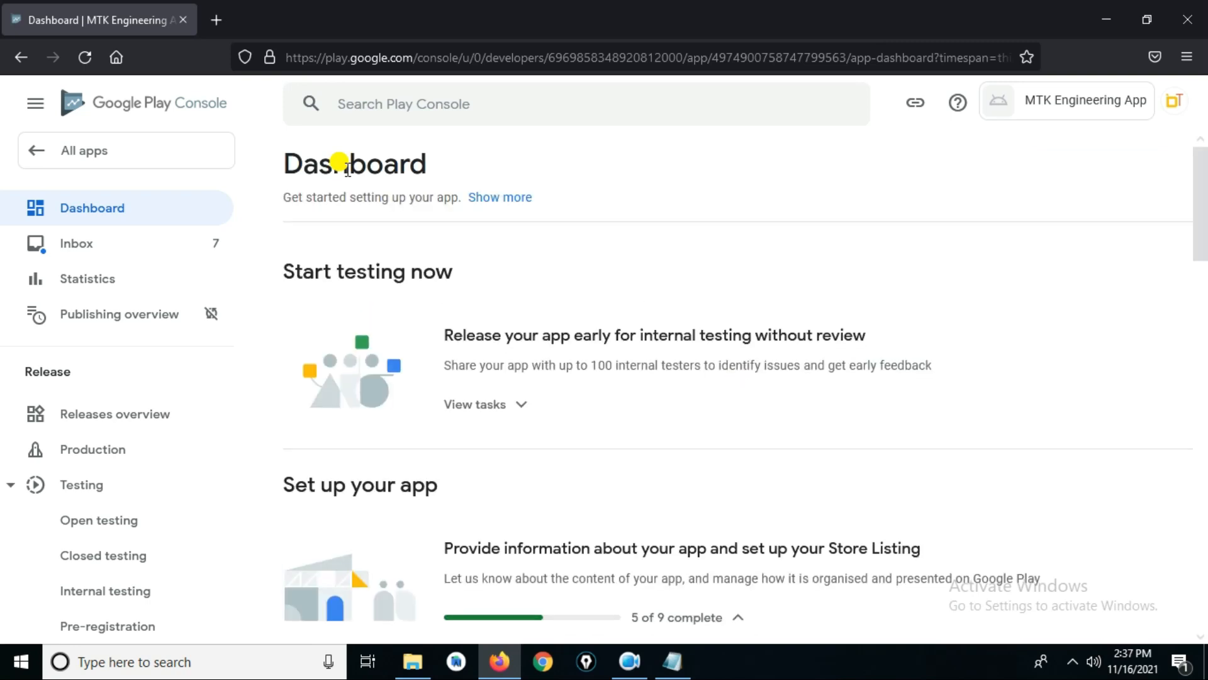
drag(1204, 171, 1199, 283)
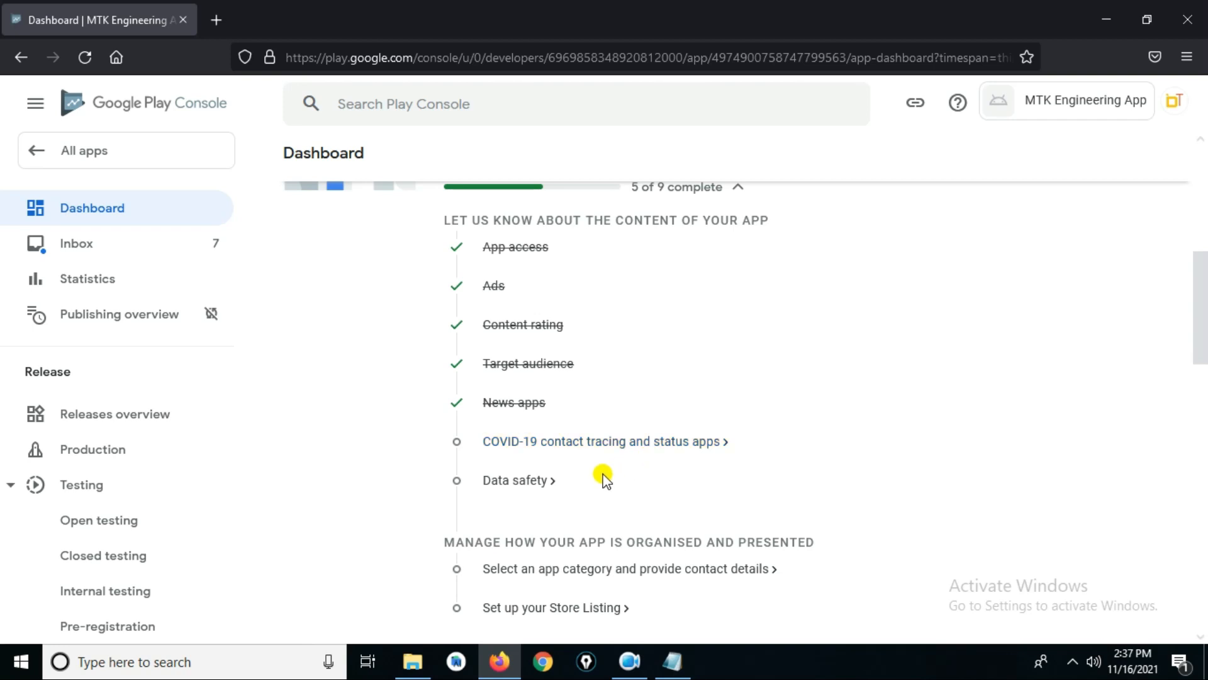
click(601, 442)
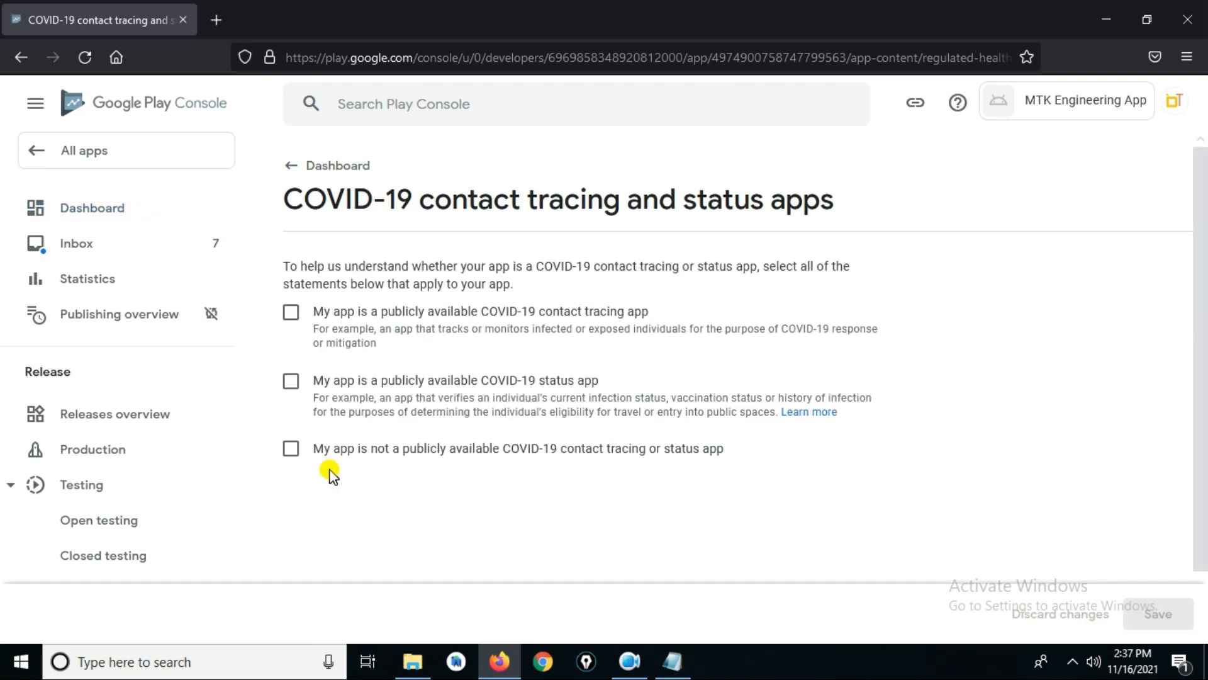
click(290, 448)
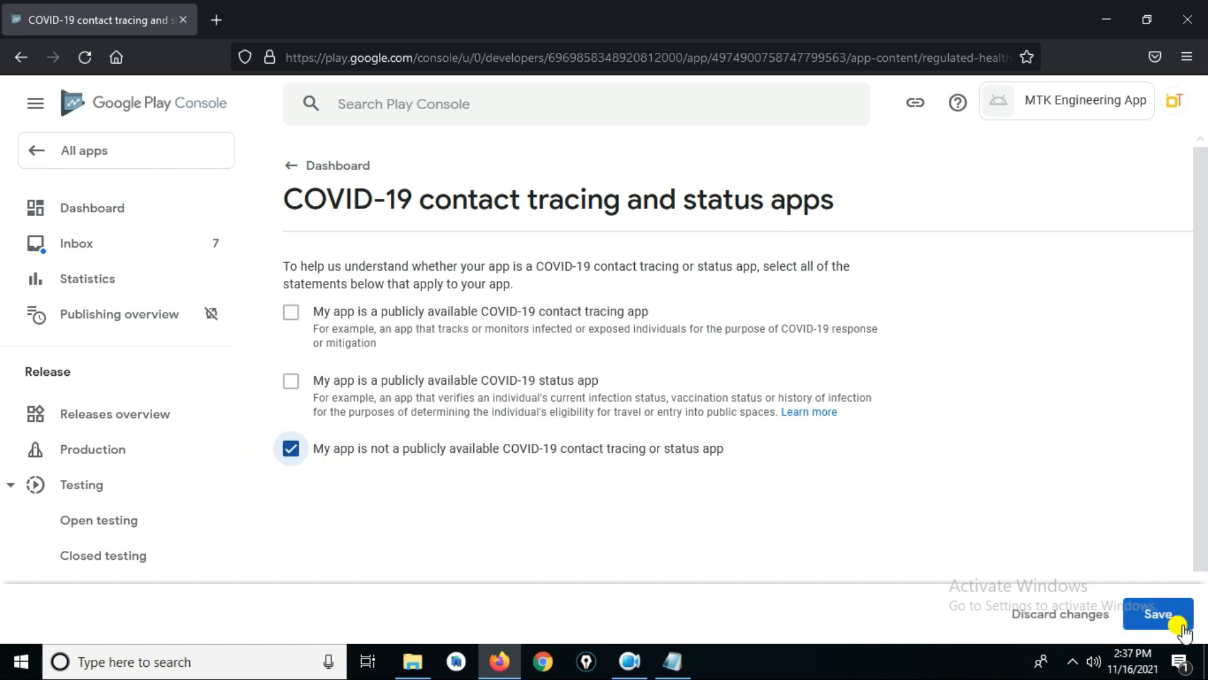
click(1159, 619)
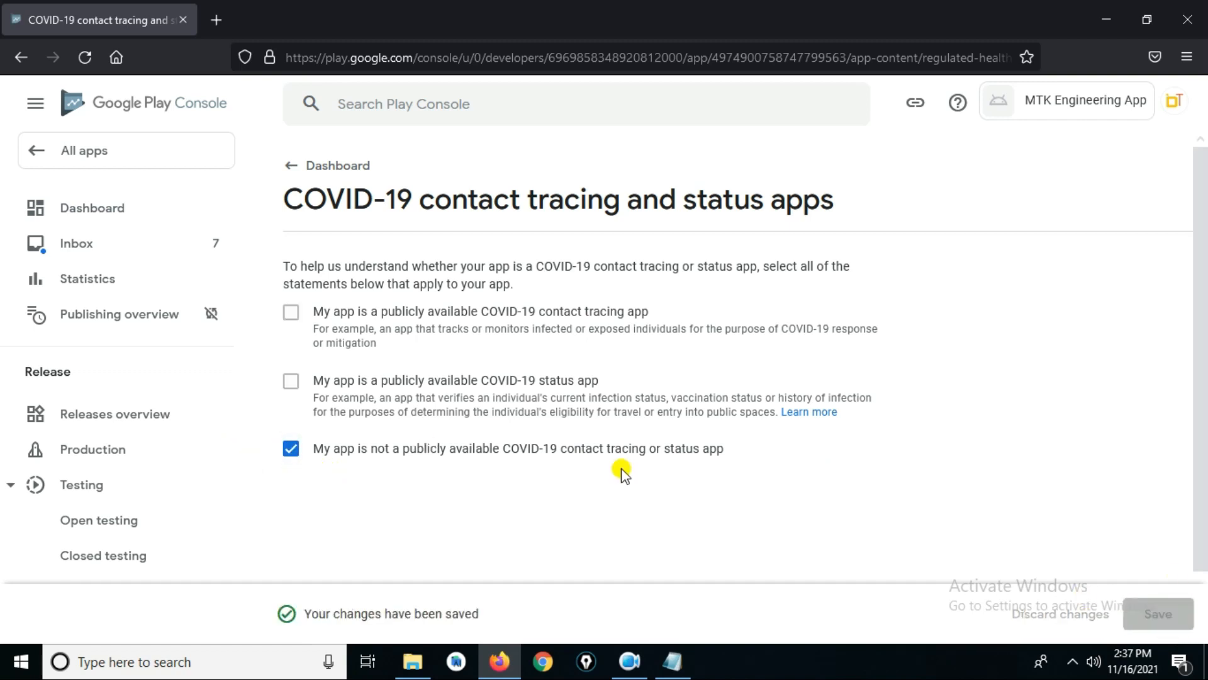
- In the Data safety task, answer No to collecting or sharing required user data types and continue to the Store Listing preview
click(330, 162)
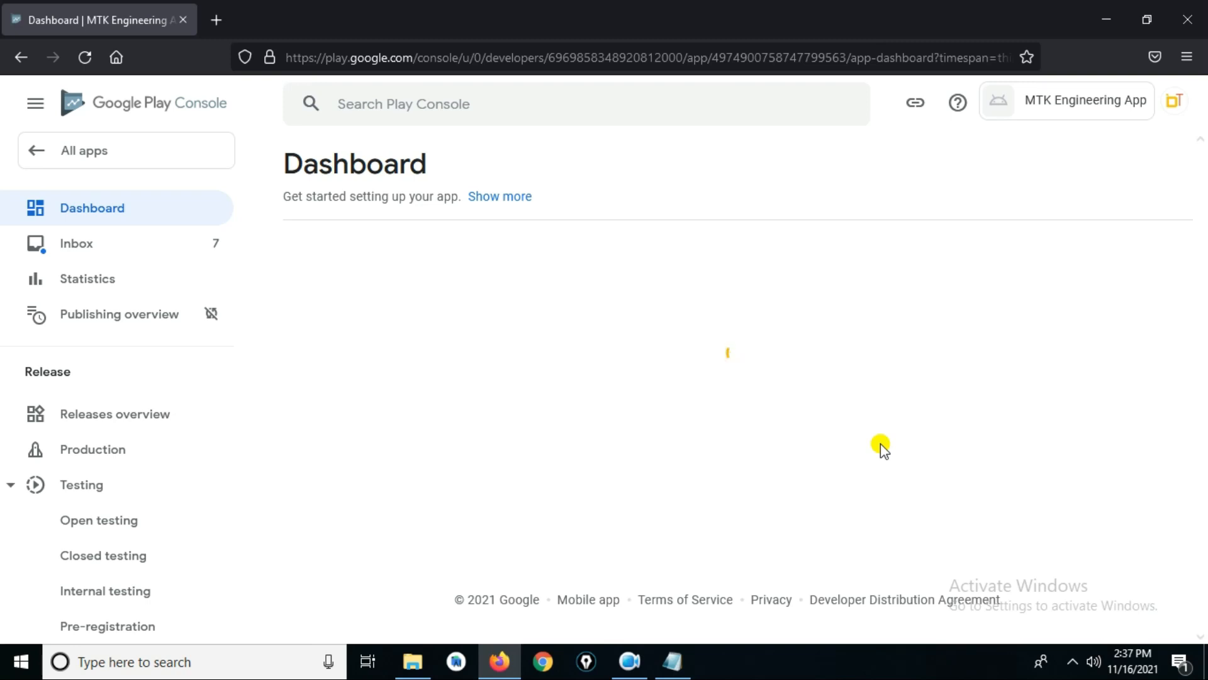
drag(1199, 189, 1198, 308)
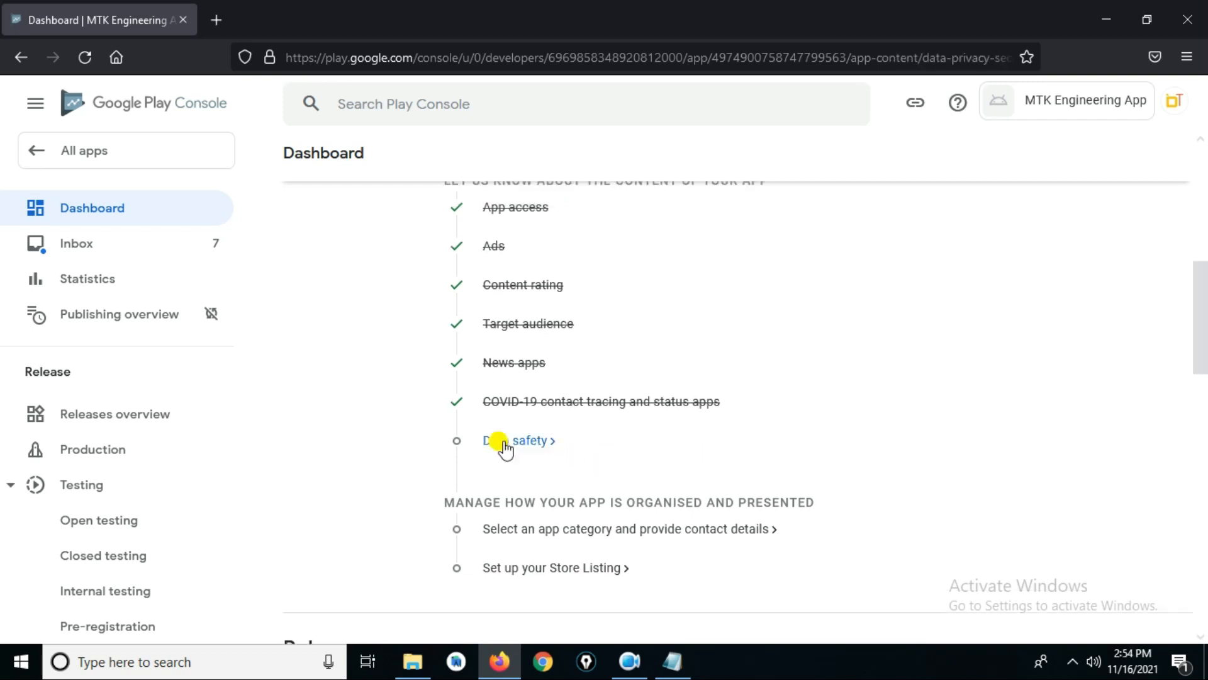
click(503, 440)
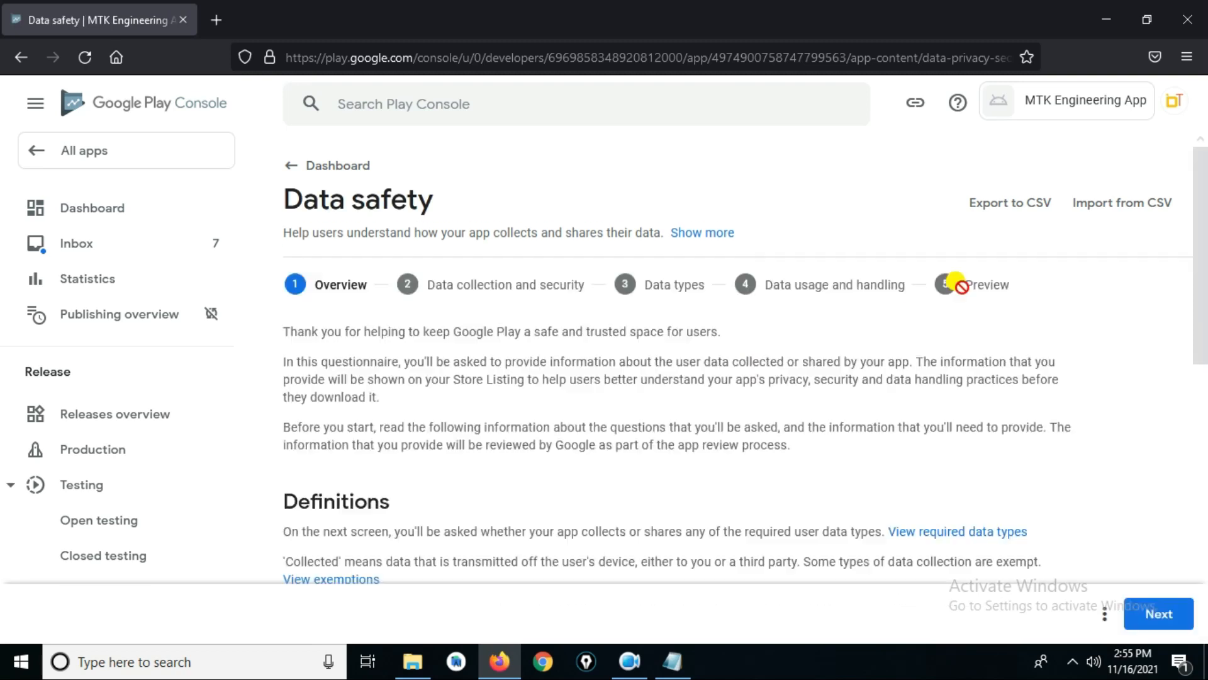
drag(1204, 211, 1206, 421)
click(1142, 614)
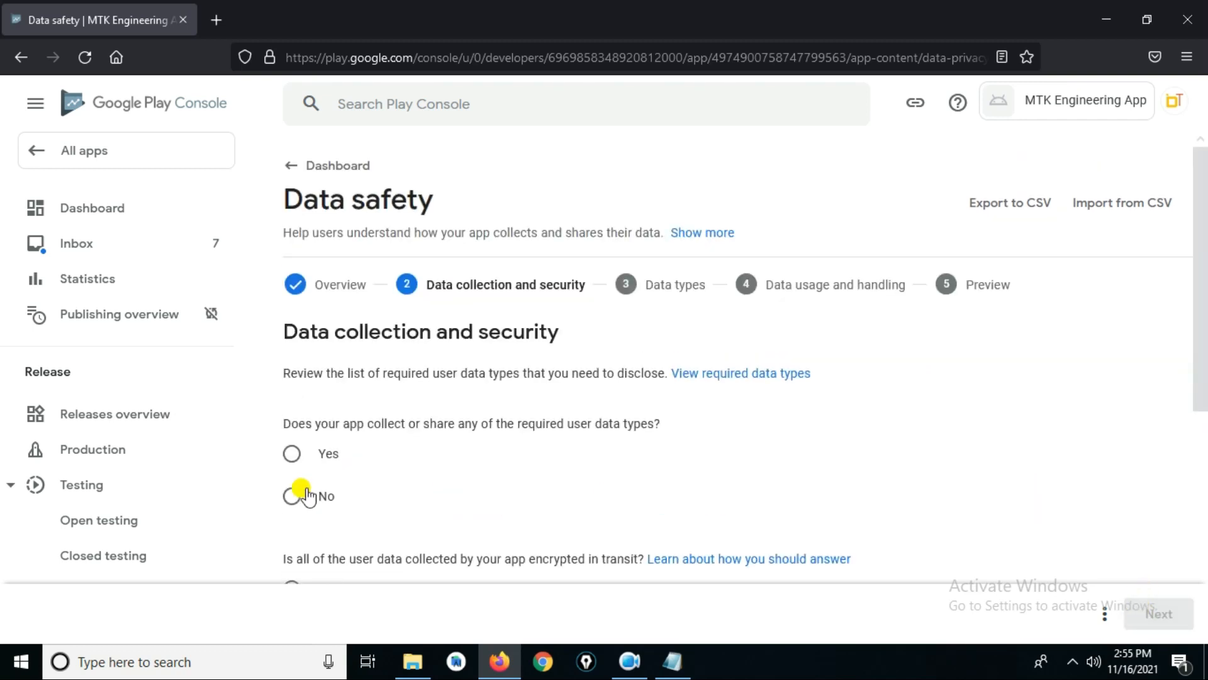
click(292, 496)
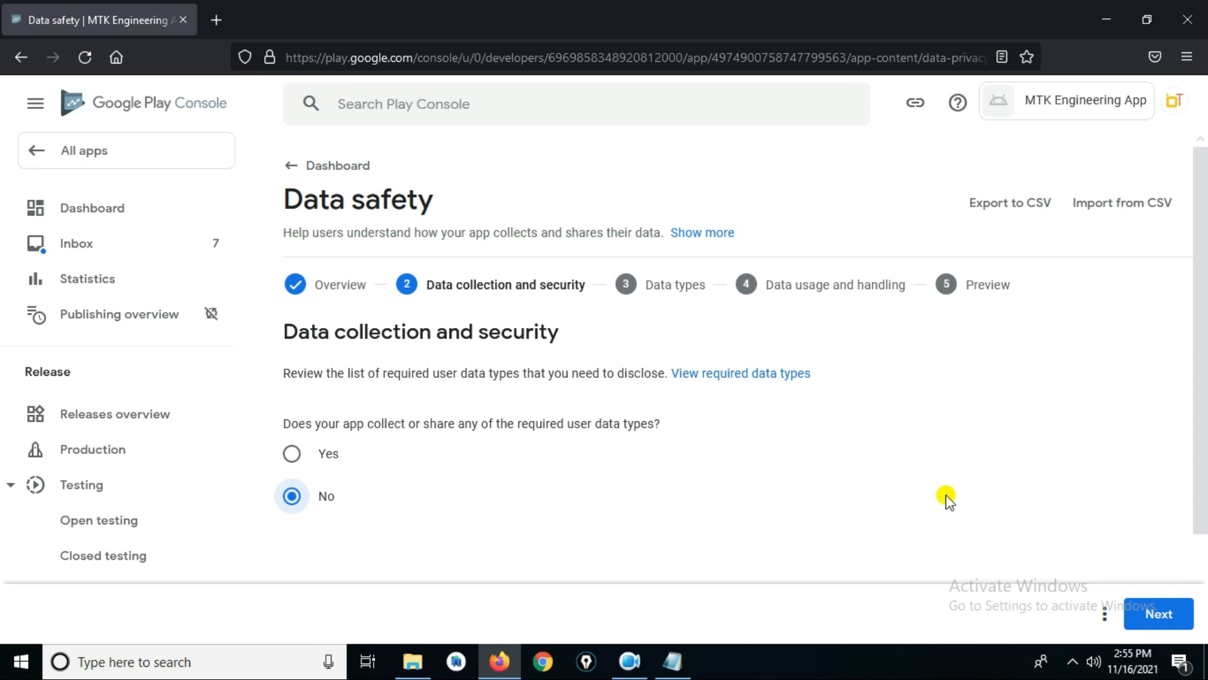
click(1155, 614)
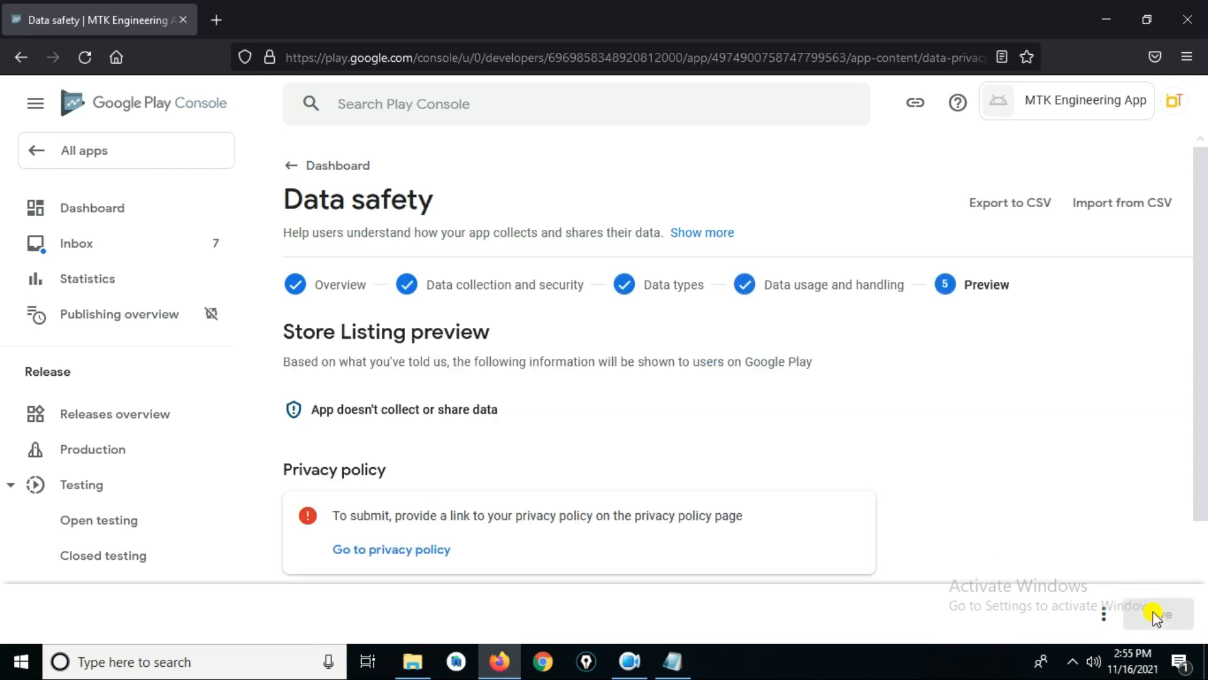
double_click(385, 516)
click(312, 517)
click(432, 548)
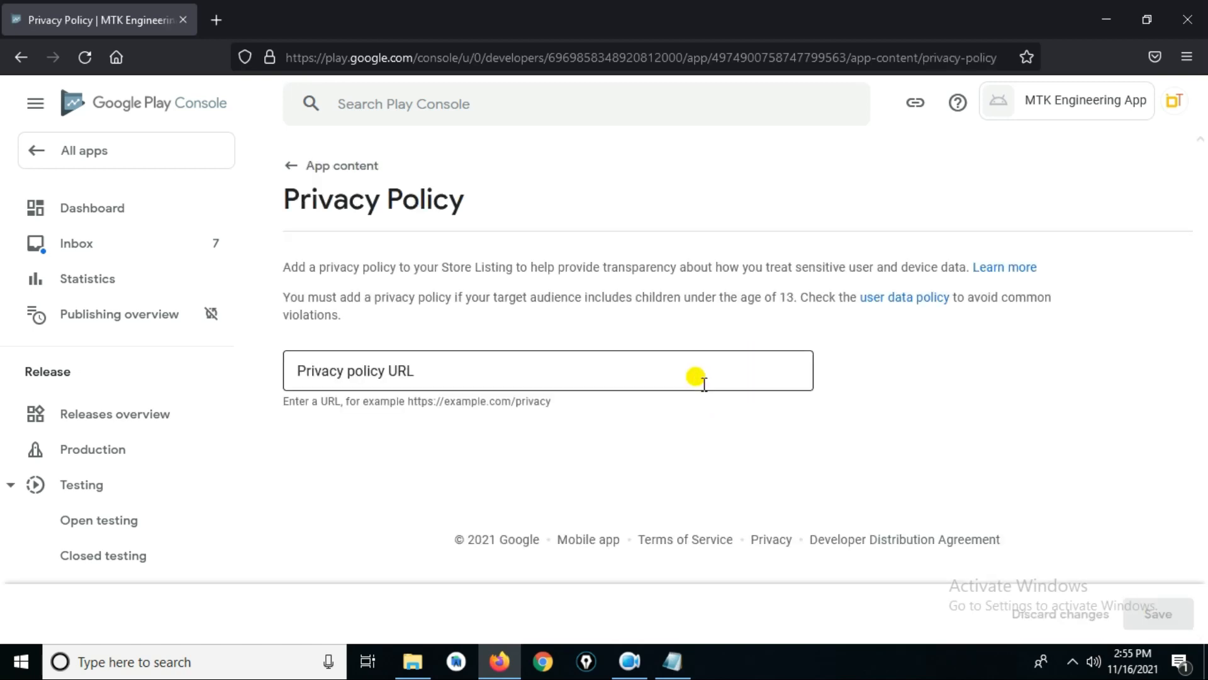
click(487, 371)
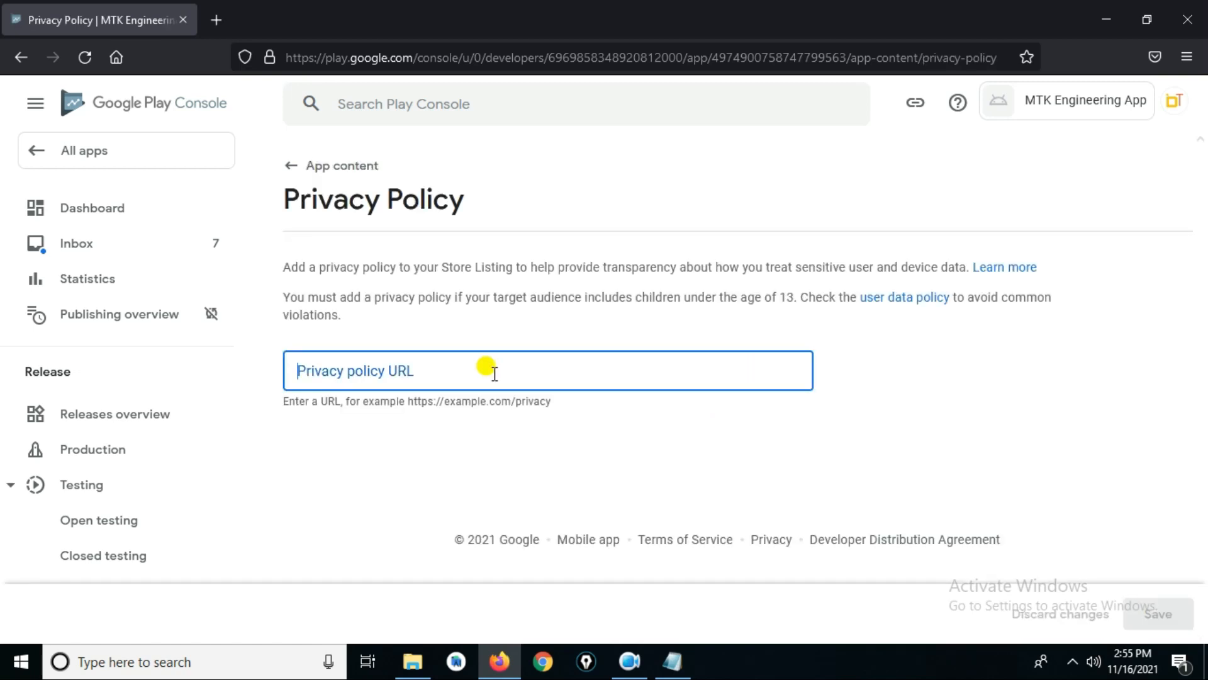
text(https://sites.google.com/view/mtkengineeringapp/)
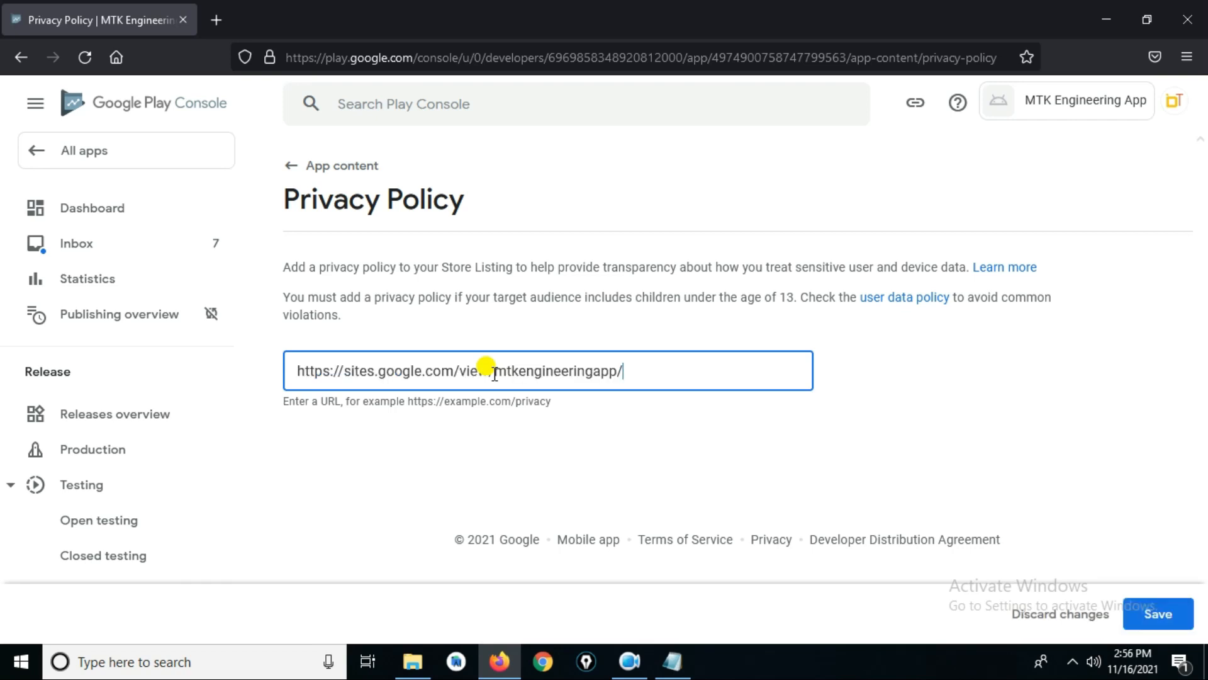
click(1151, 616)
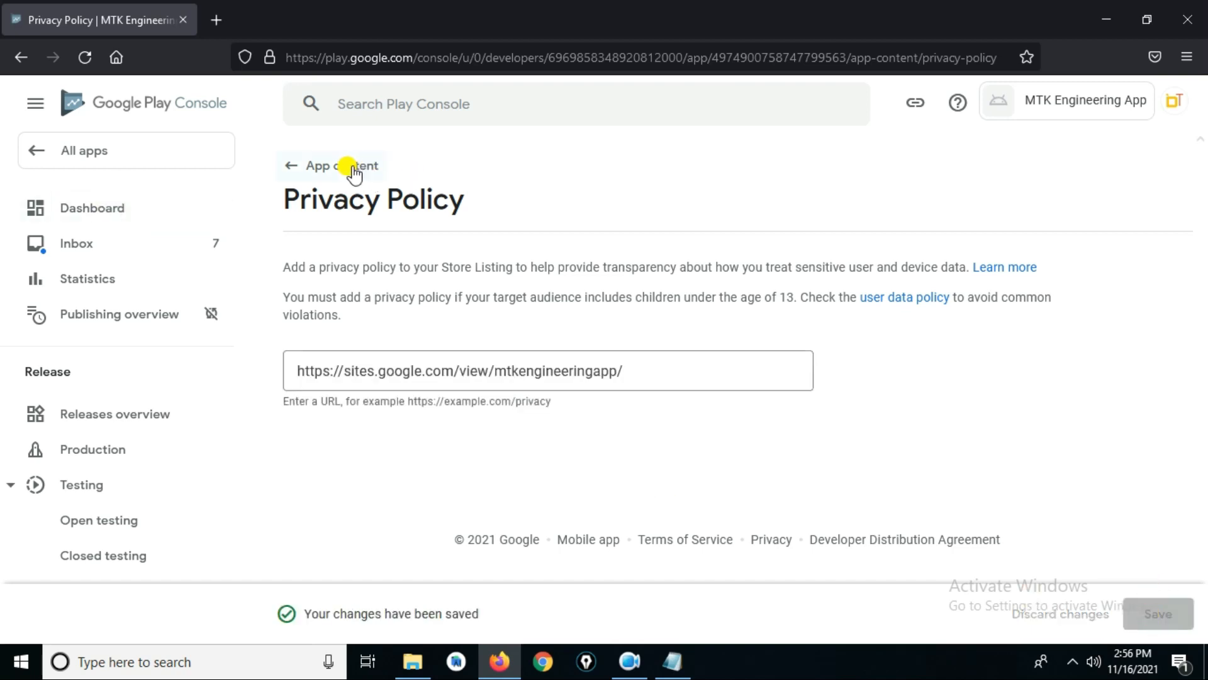
- Review the App content declarations, return to the dashboard, and reopen the Data safety task
click(323, 172)
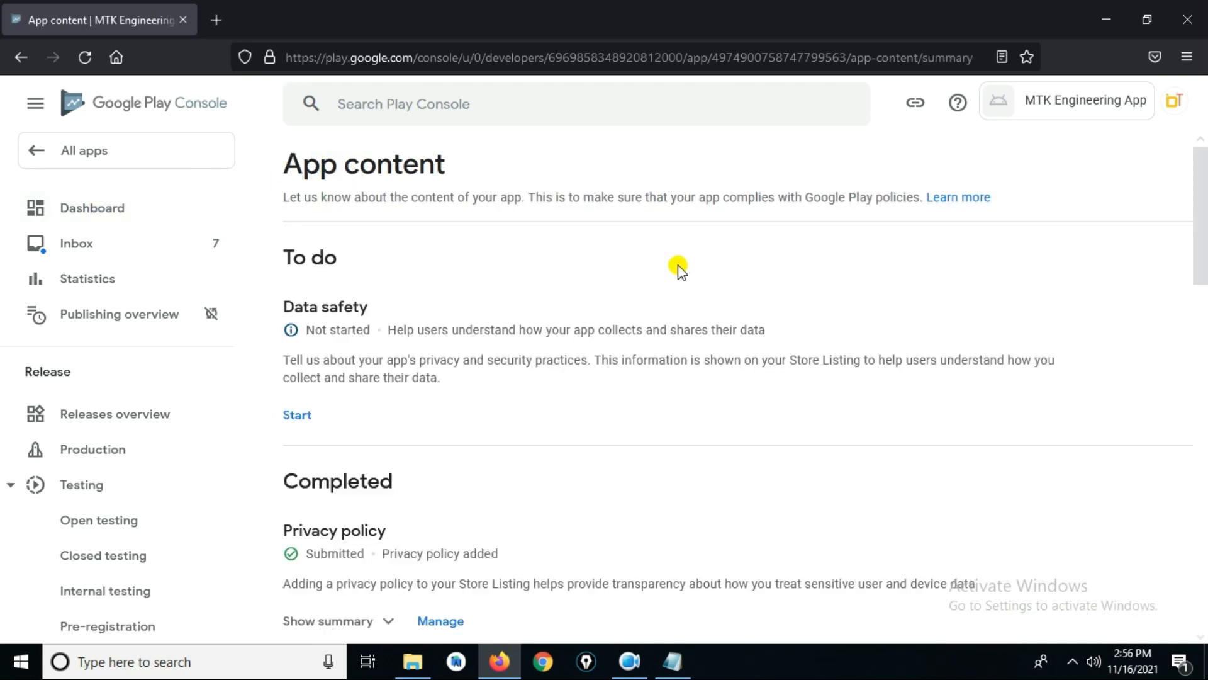
drag(1201, 179, 1195, 587)
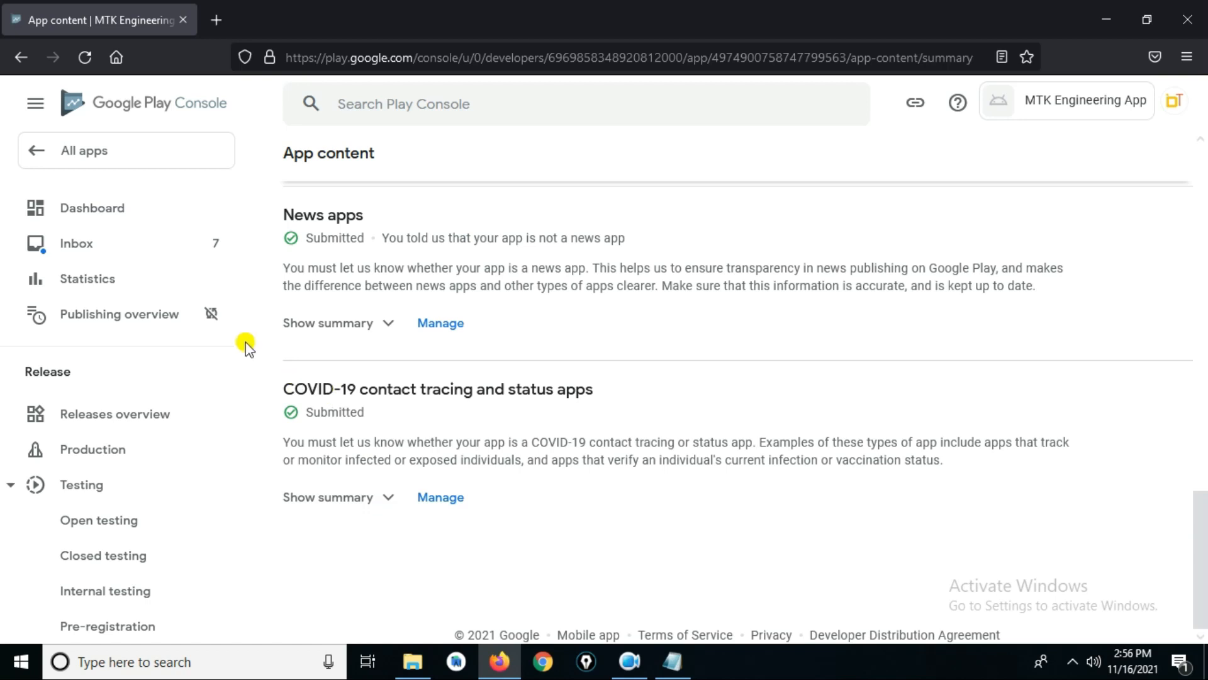
click(118, 213)
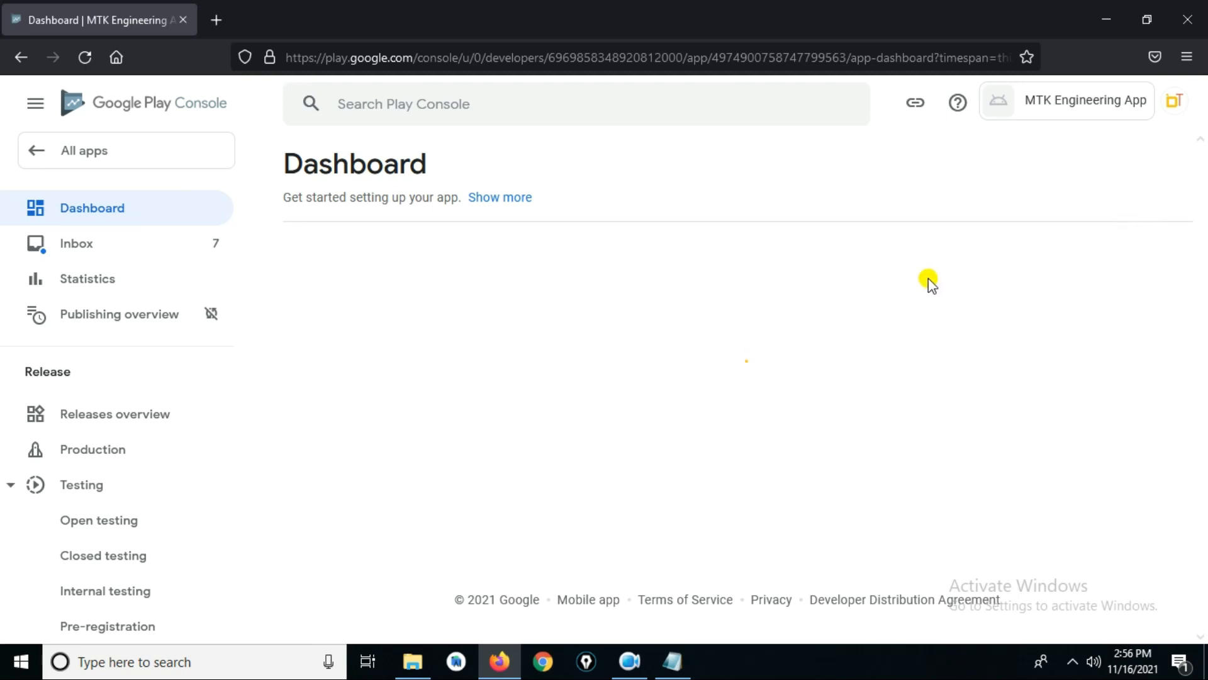
drag(1202, 162, 1203, 295)
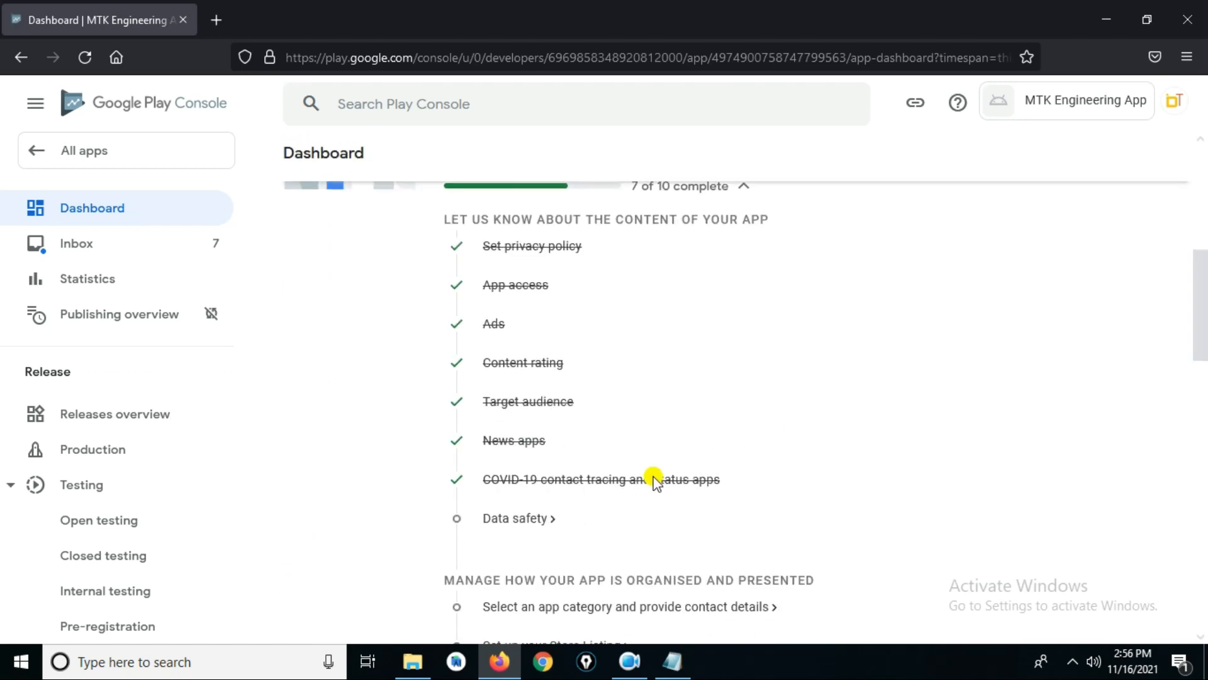
click(514, 522)
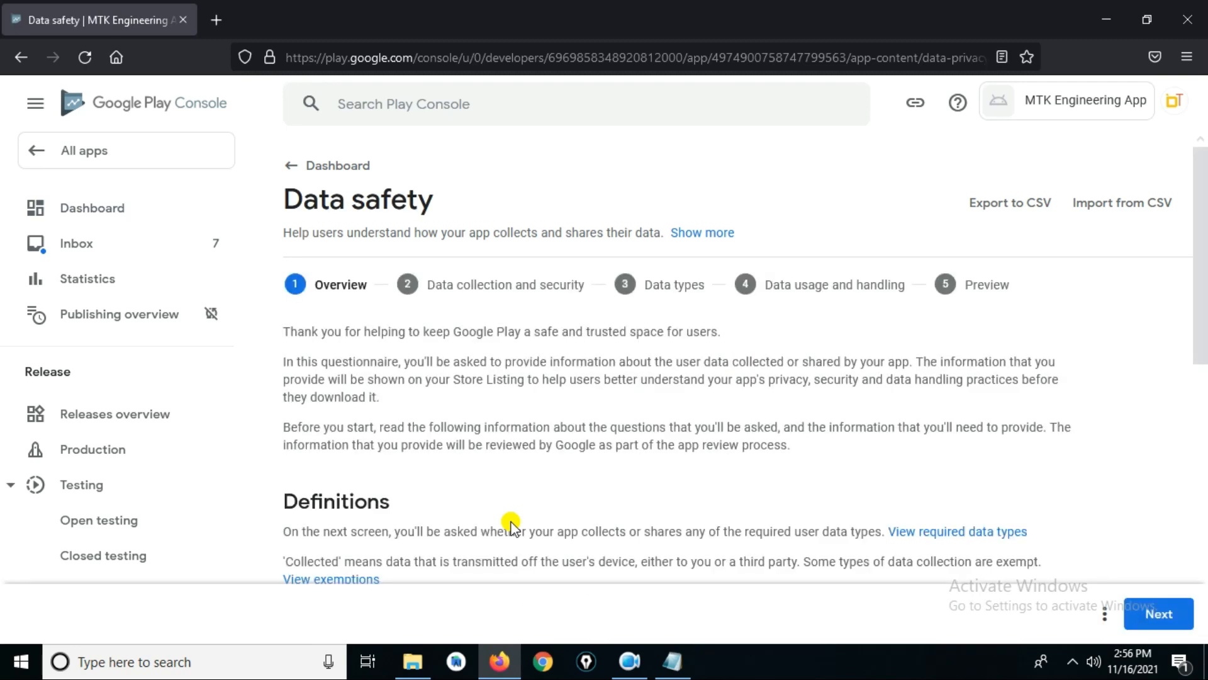
- Answer No to collecting or sharing required user data types, continue to the Store Listing preview, and save the Data safety form
drag(1200, 240, 1202, 353)
click(1151, 609)
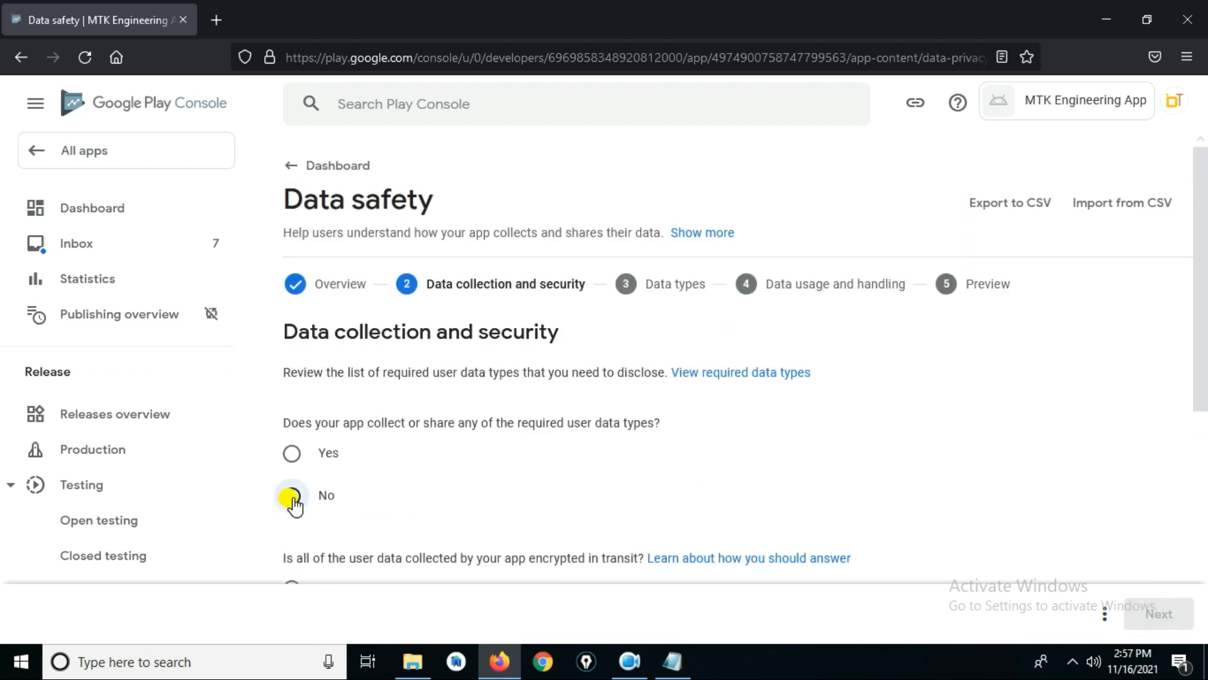
click(291, 497)
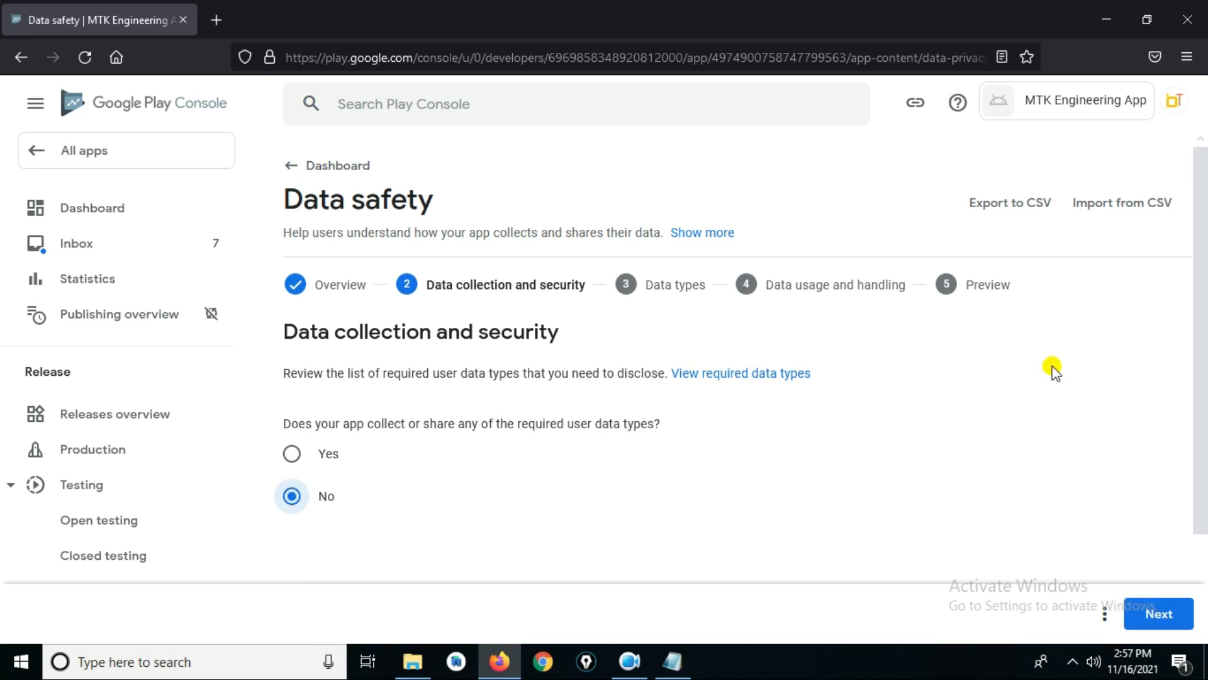
click(1152, 610)
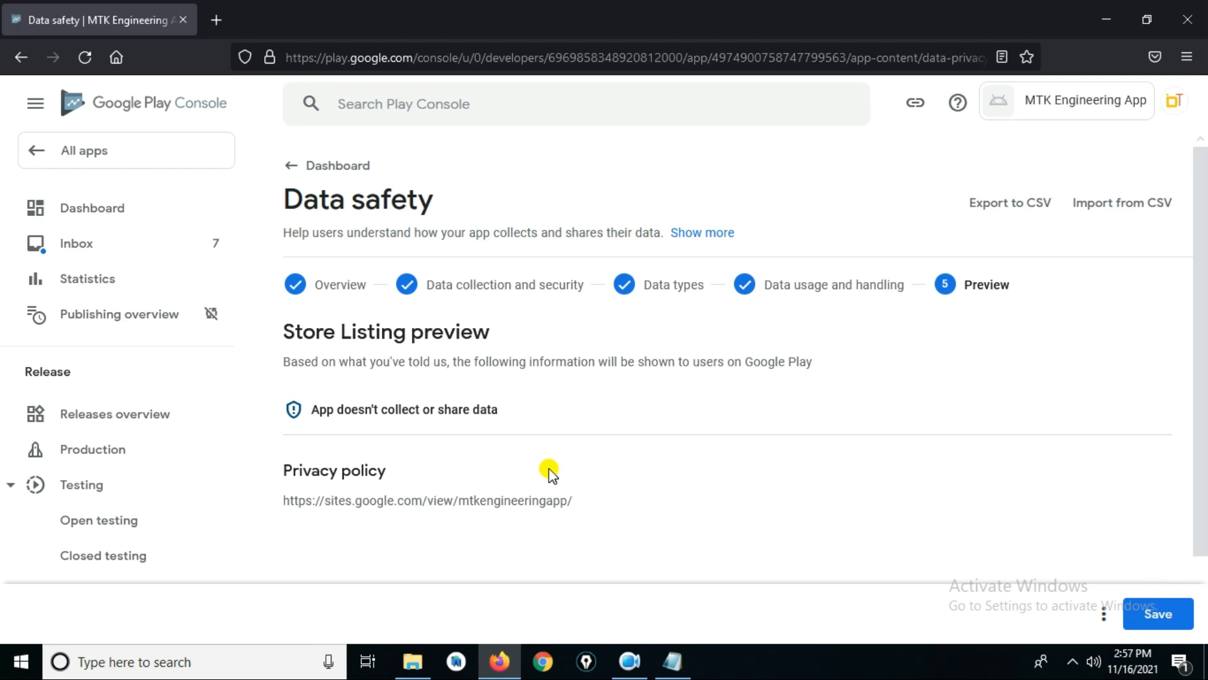
click(1154, 612)
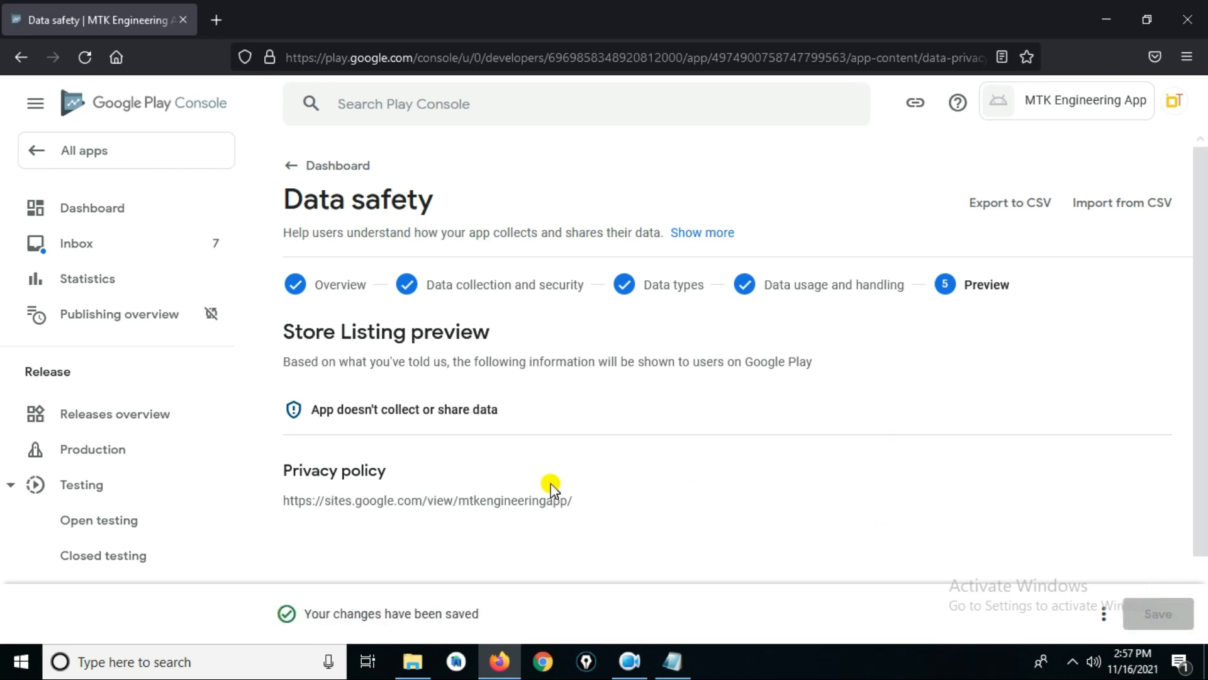
click(1149, 611)
- Open the app category and contact details task from the dashboard and set the app's category to Tools
click(81, 206)
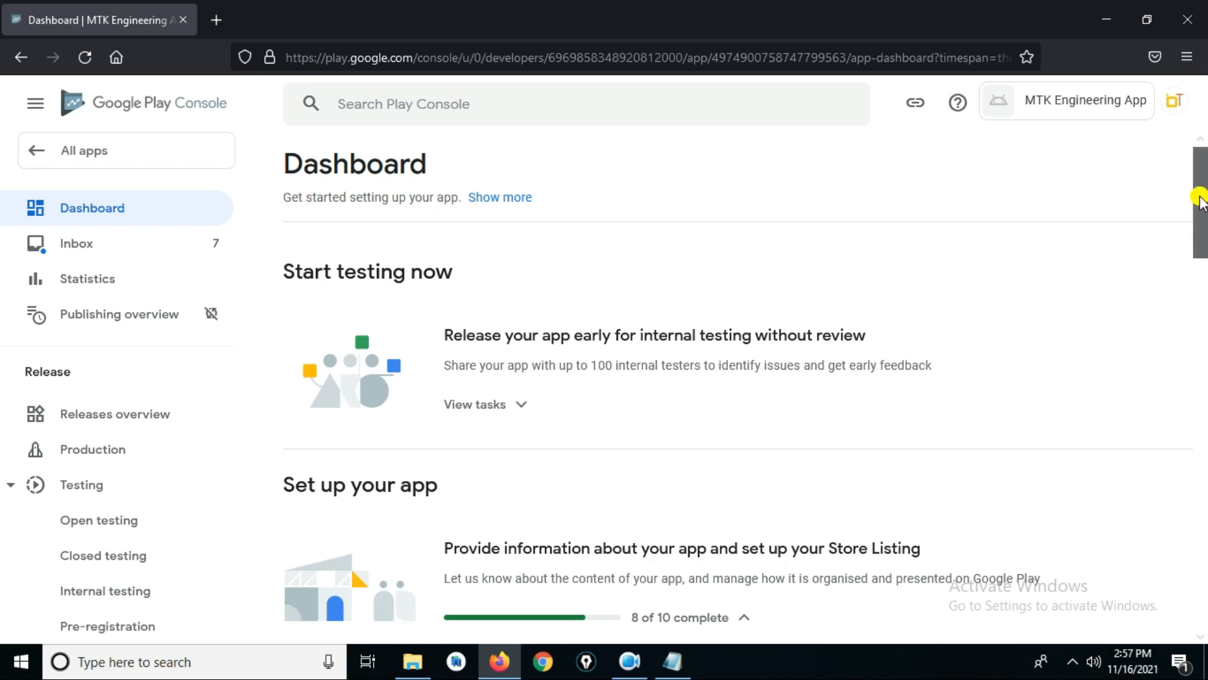
scroll(1197, 310, down, 4)
scroll(1198, 310, down, 6)
click(589, 422)
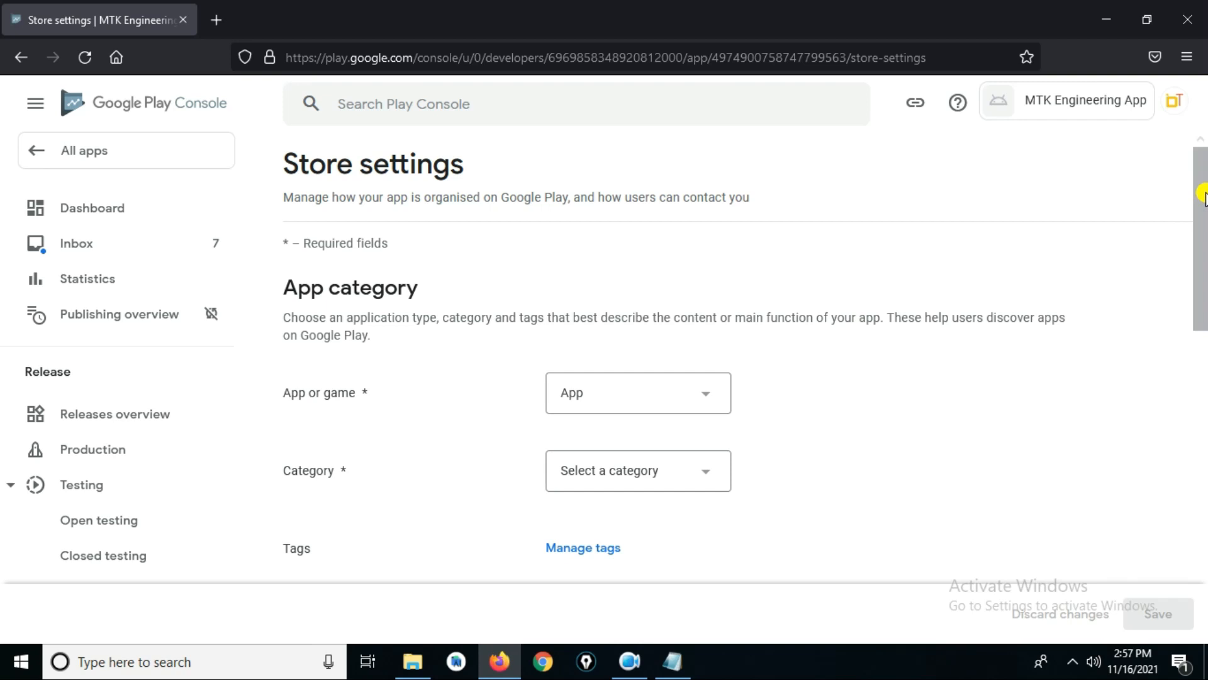
drag(1204, 196, 1203, 268)
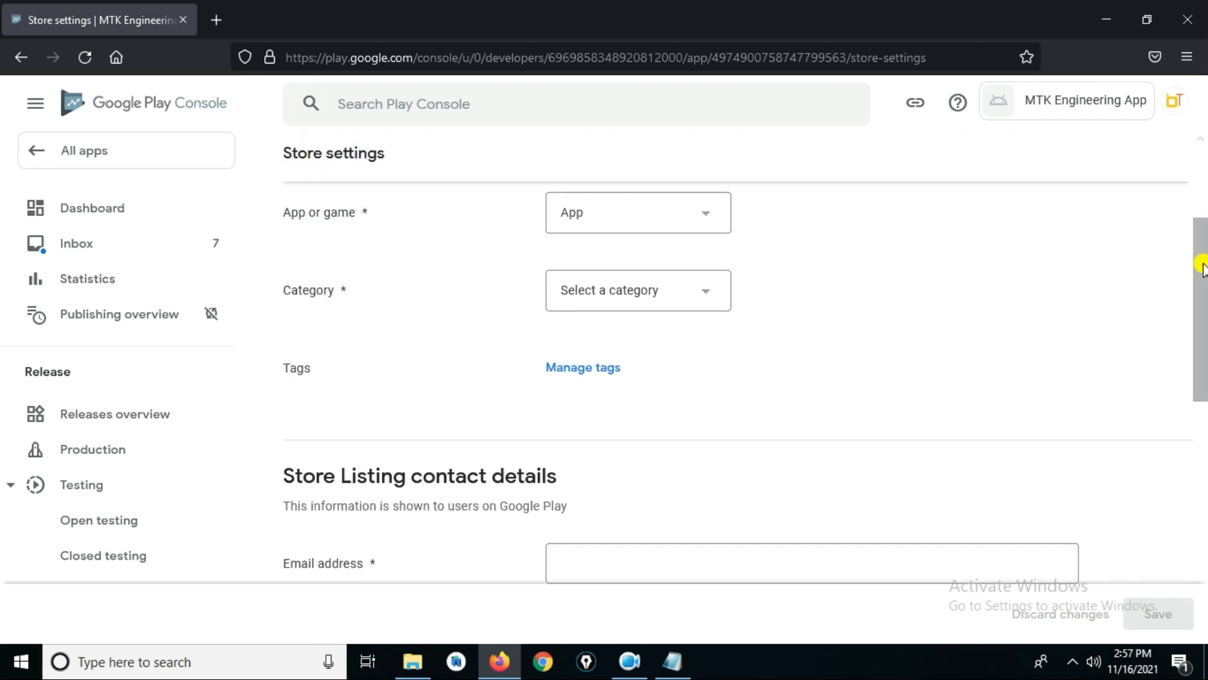
click(637, 306)
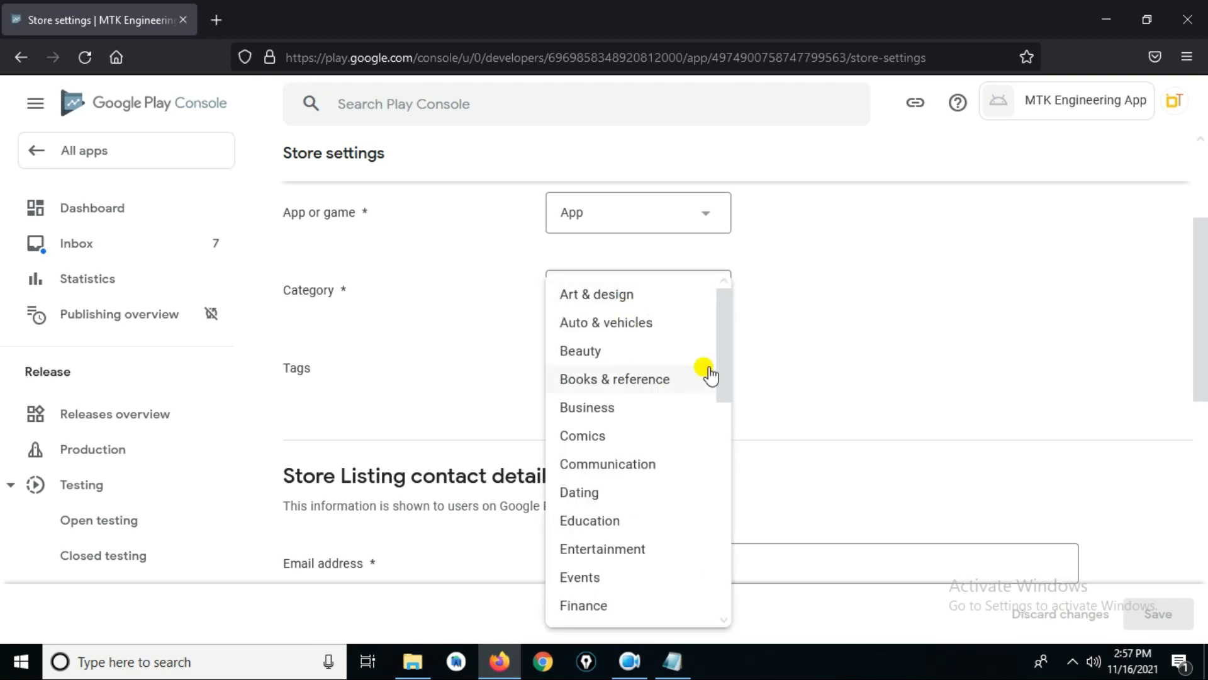
drag(727, 328, 727, 381)
scroll(727, 381, down, 5)
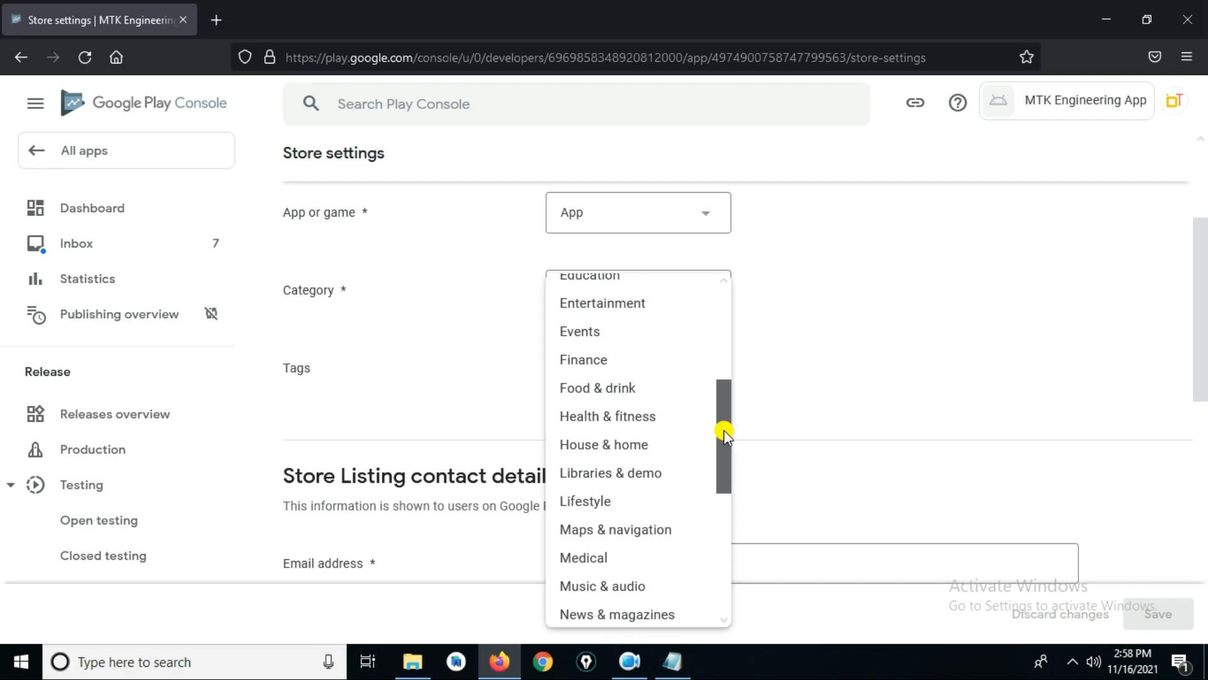
scroll(724, 429, down, 5)
scroll(723, 511, down, 3)
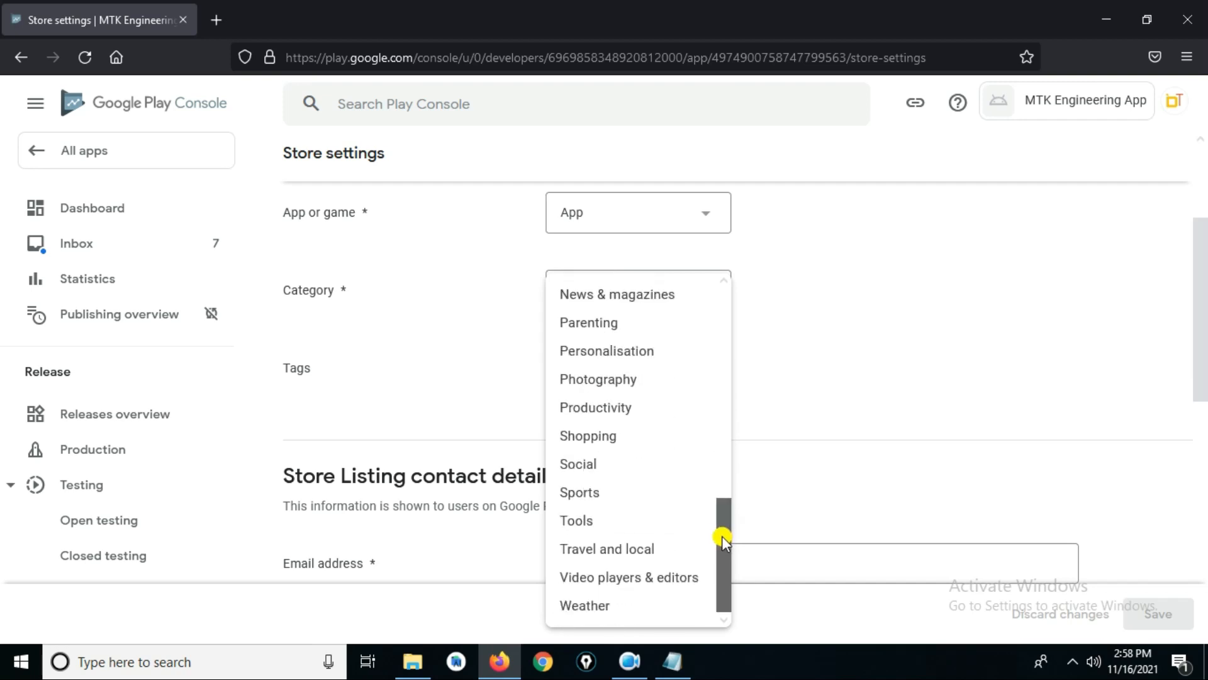
click(627, 519)
- Search the store tags for "tools" and apply the Tools tag to the app
drag(1191, 254, 1188, 279)
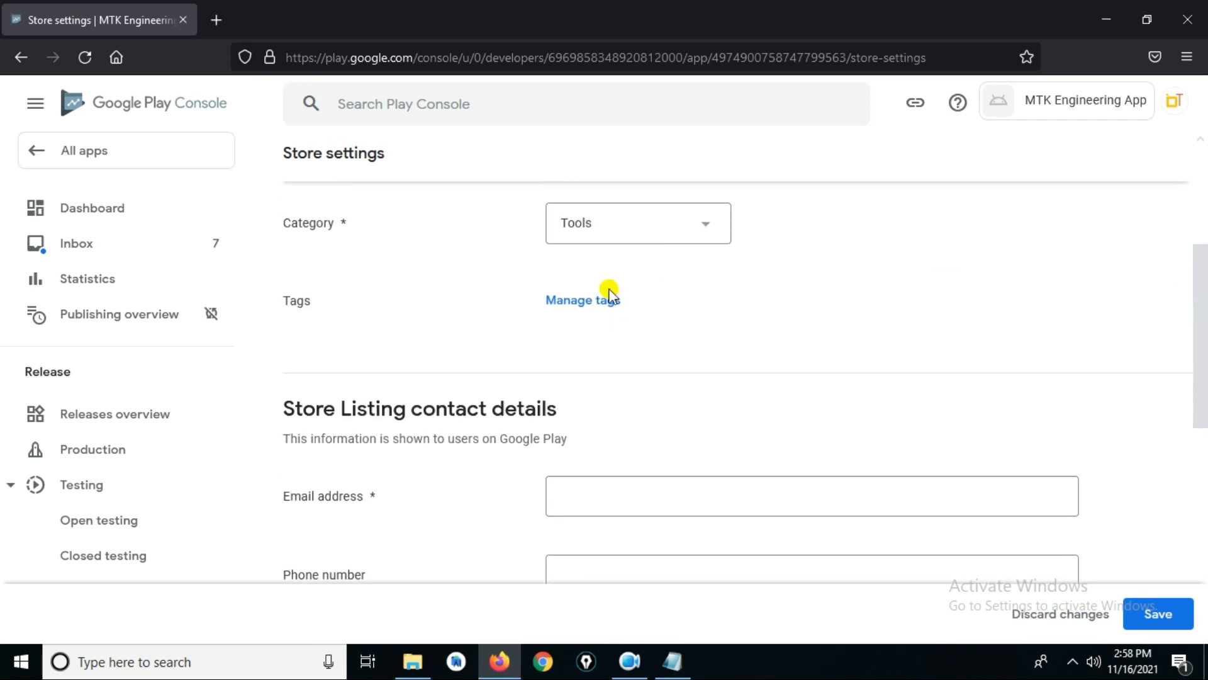
click(557, 304)
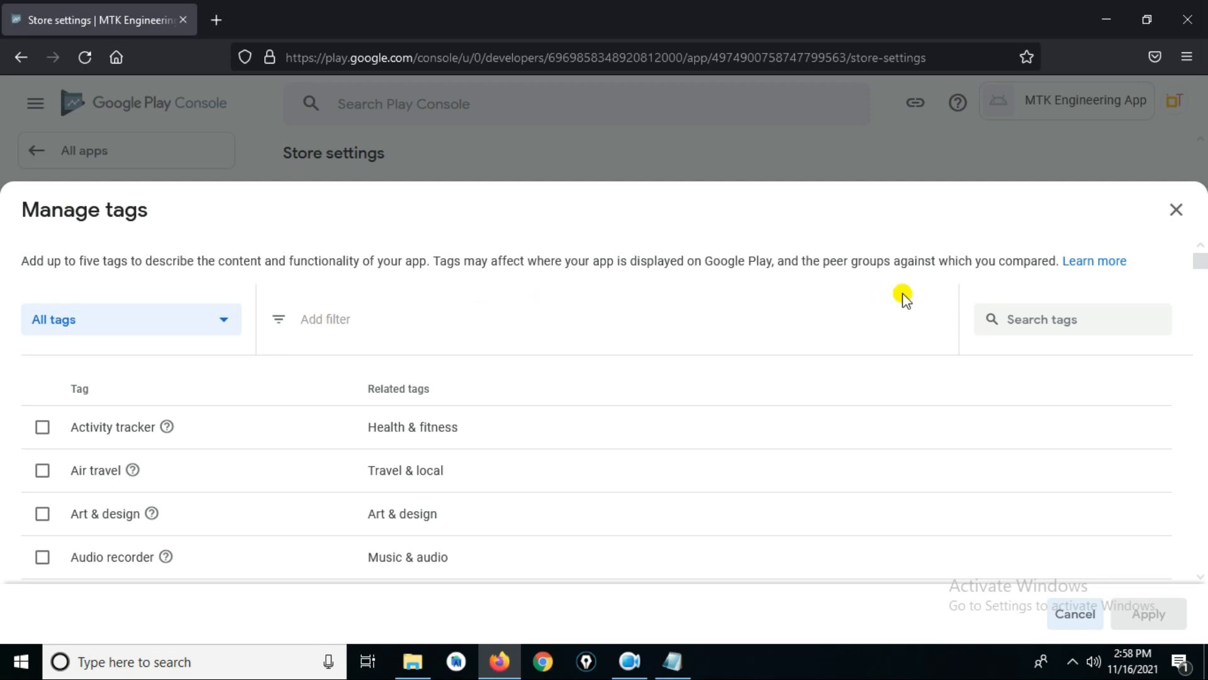
click(1057, 320)
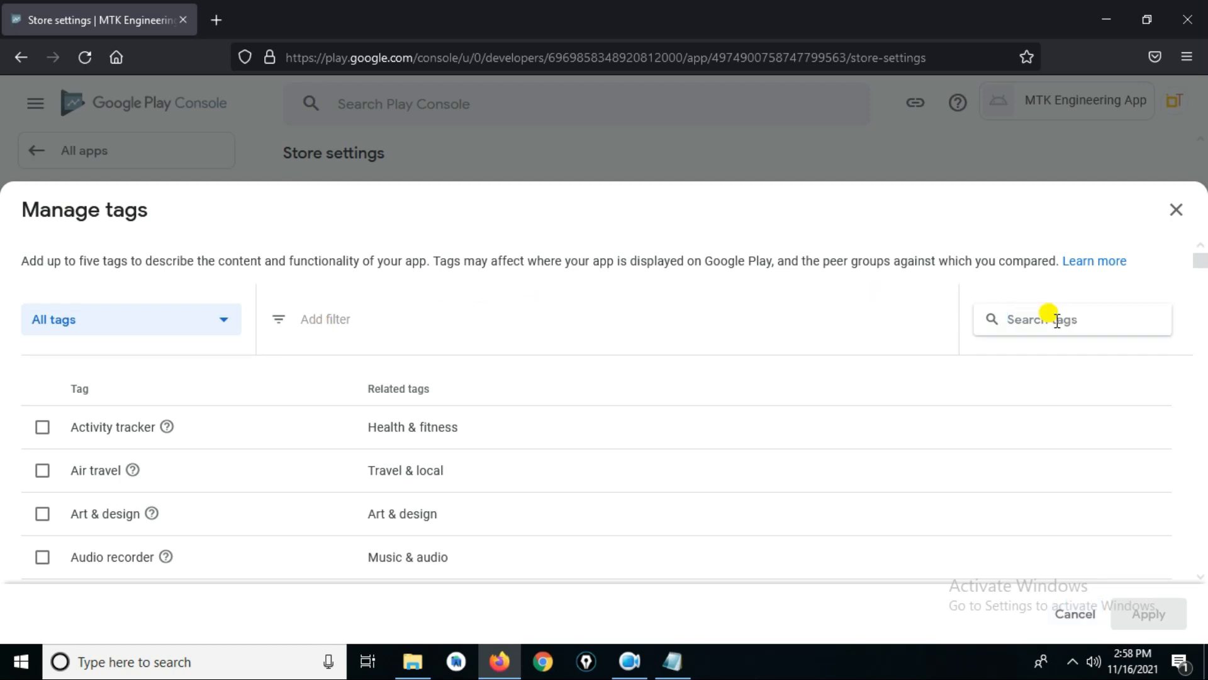
text(tool)
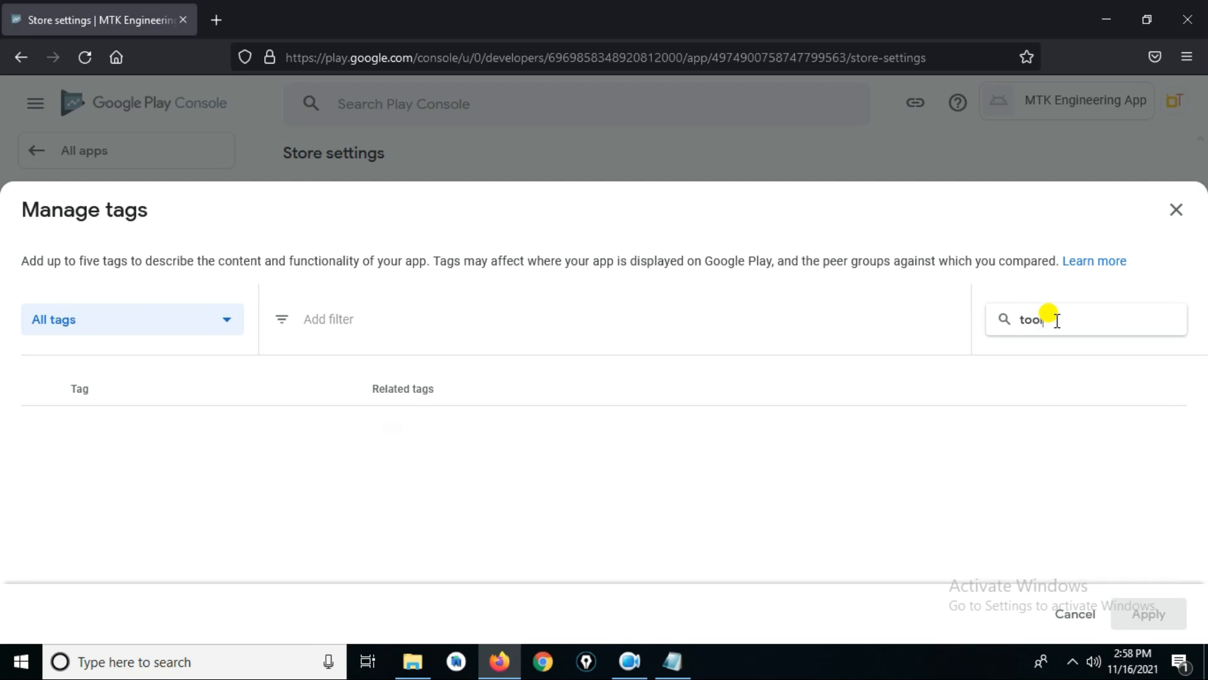
text(s)
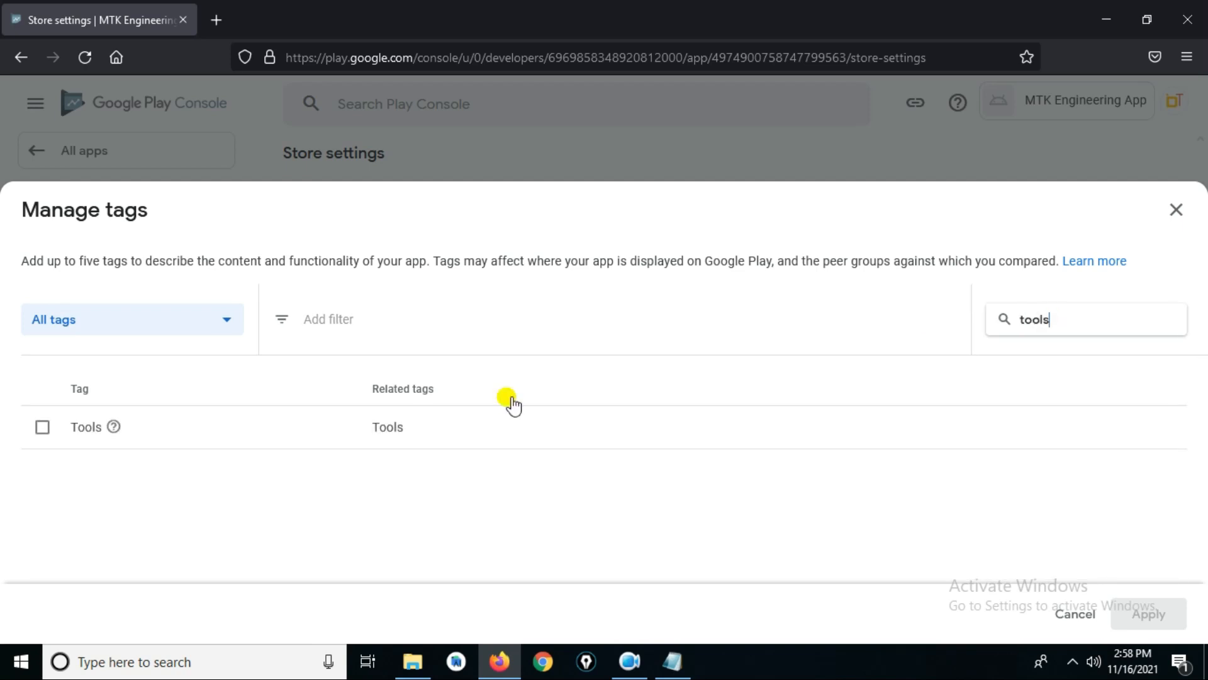
click(41, 429)
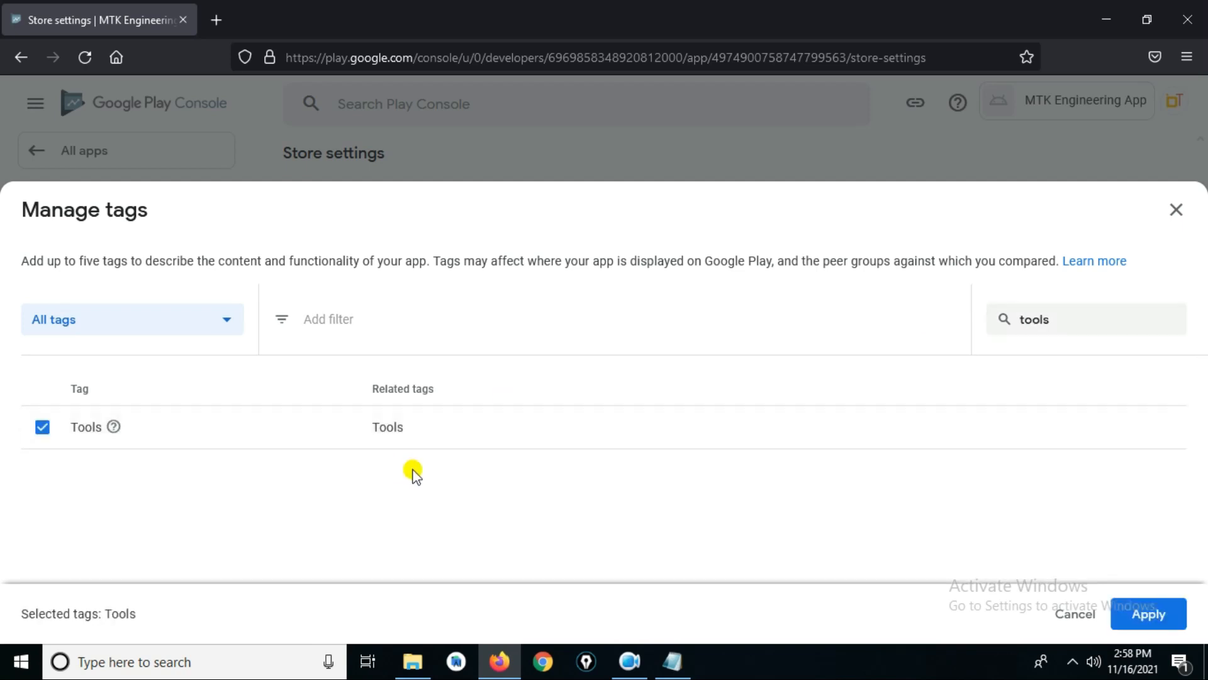
click(1121, 610)
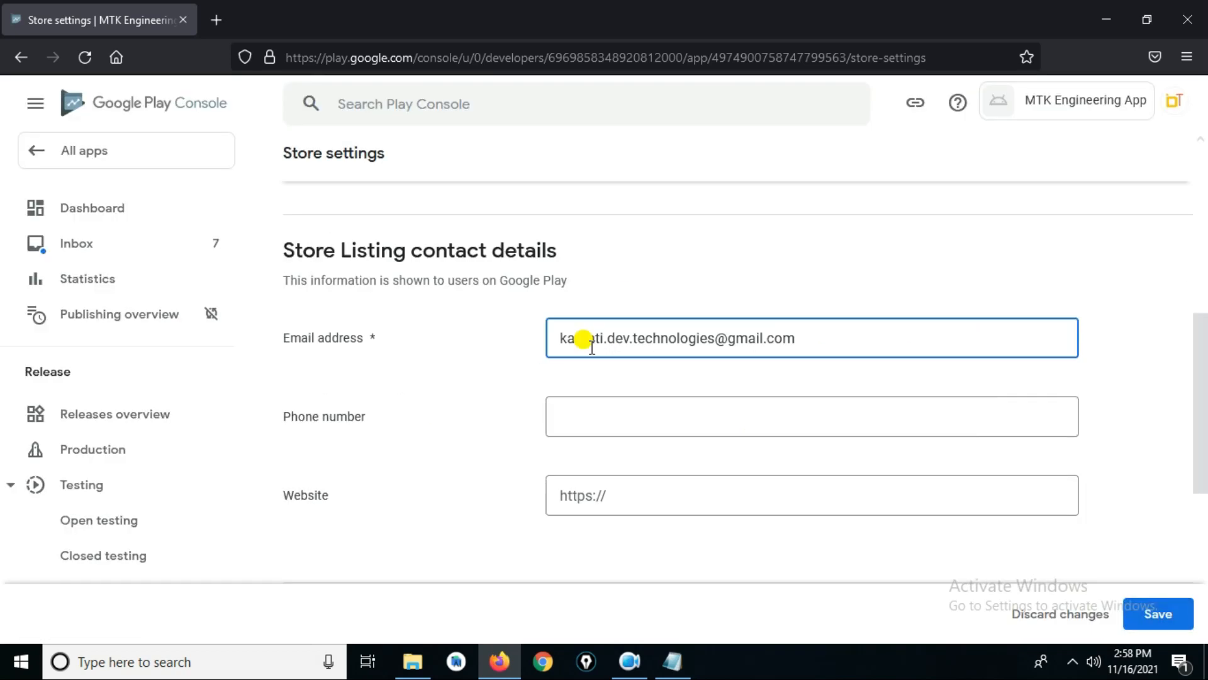
click(578, 421)
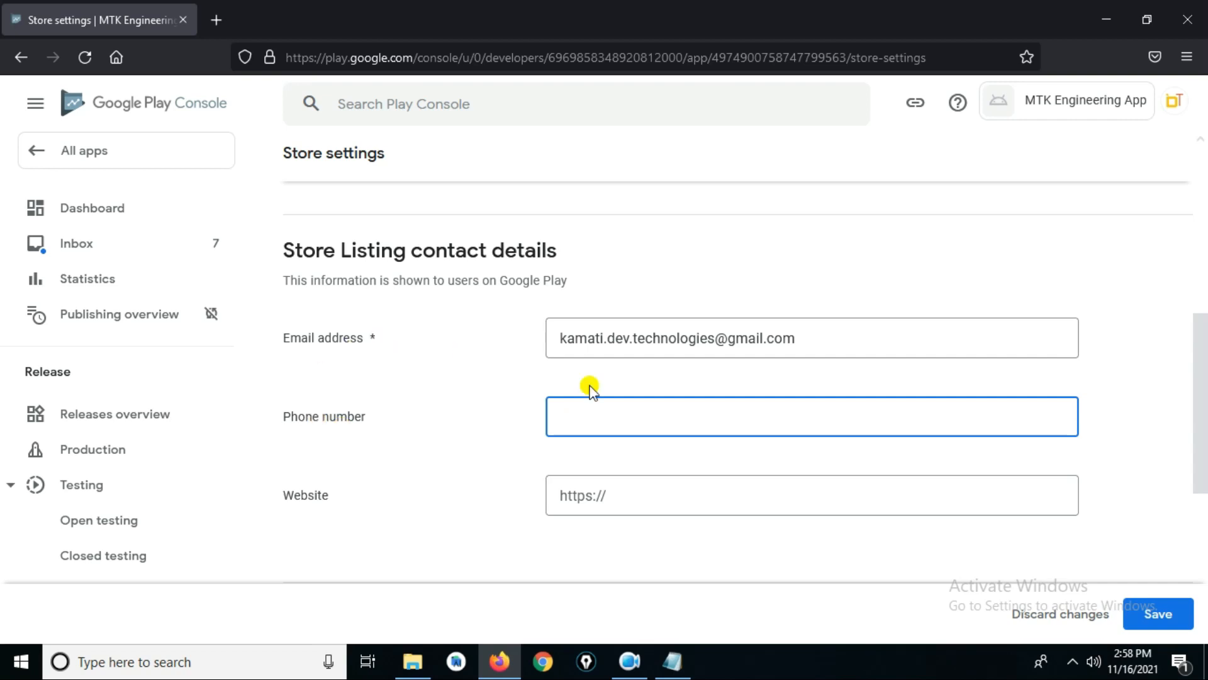
click(642, 500)
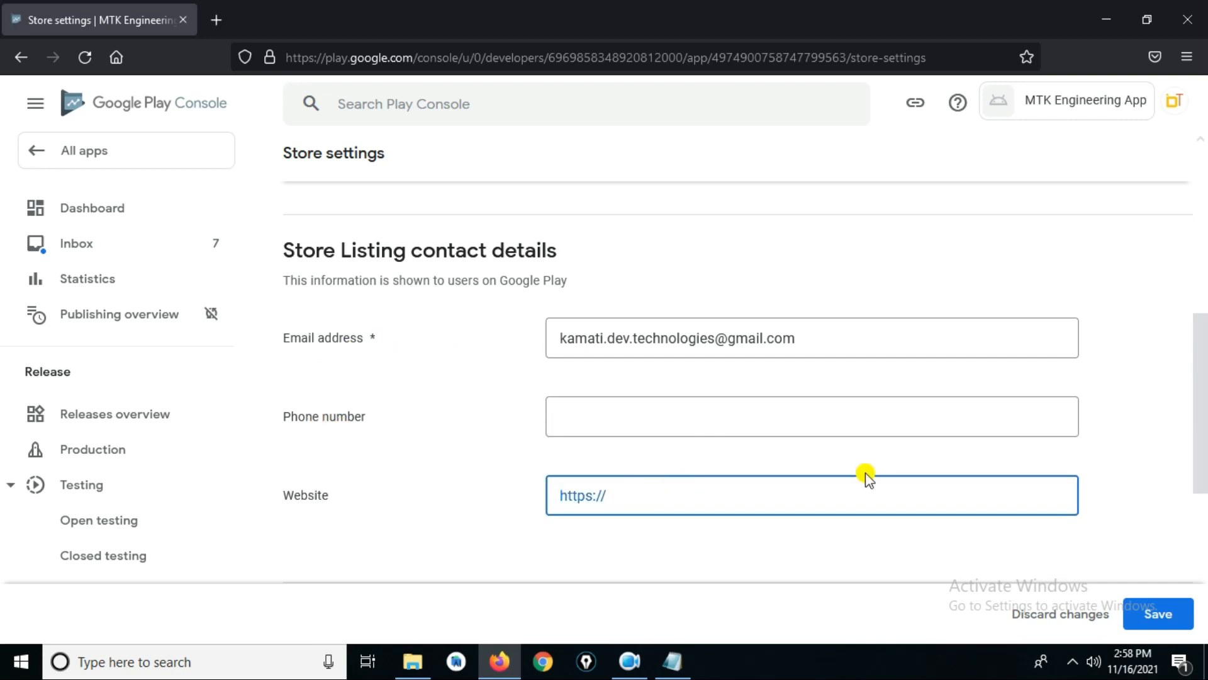
click(672, 661)
click(384, 412)
drag(379, 406, 700, 413)
key(ctrl+c)
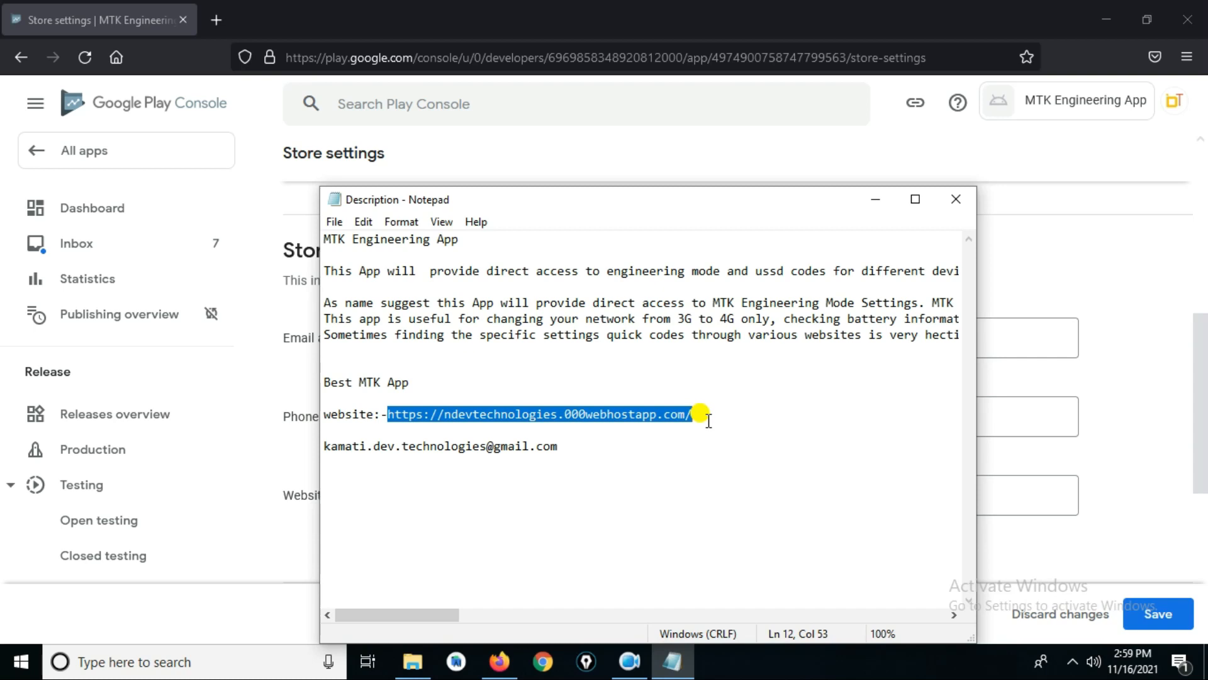
click(876, 202)
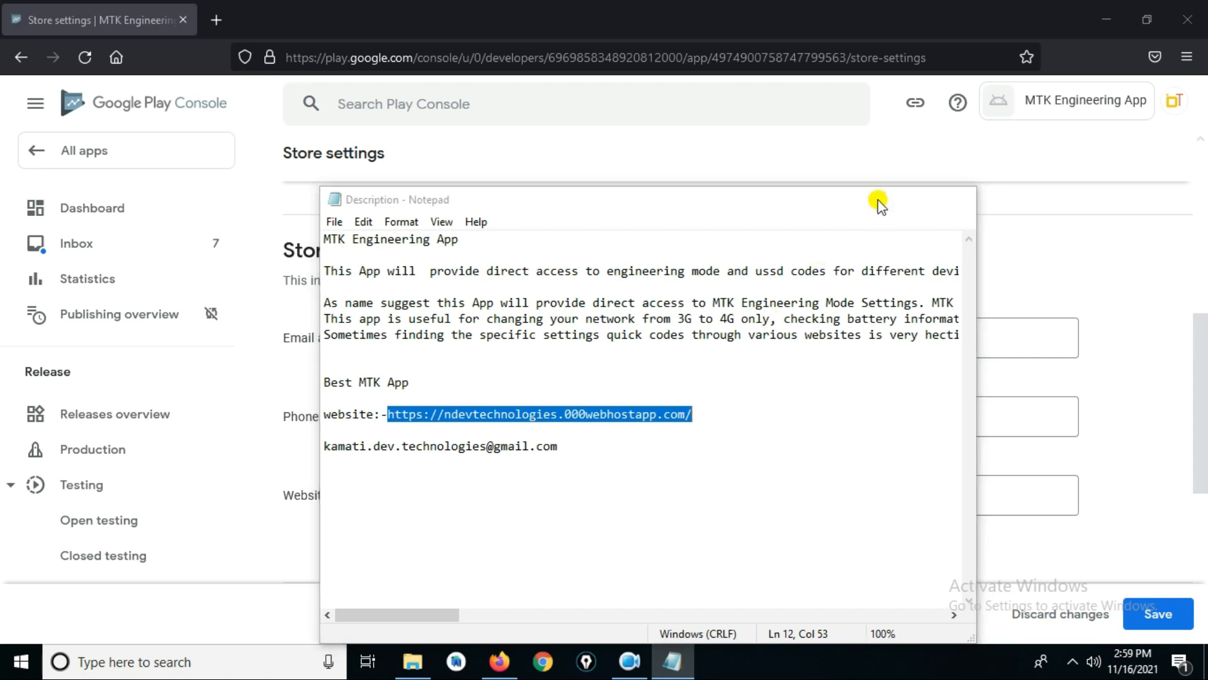
key(ctrl+v)
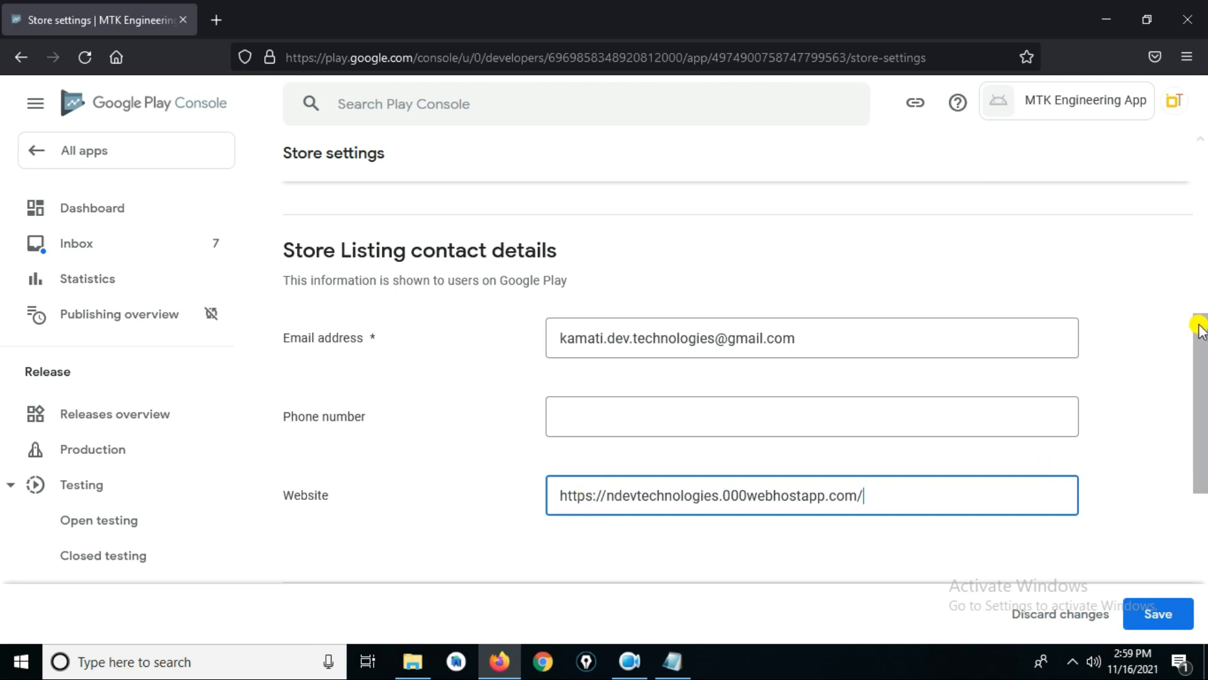
drag(1199, 331, 1199, 445)
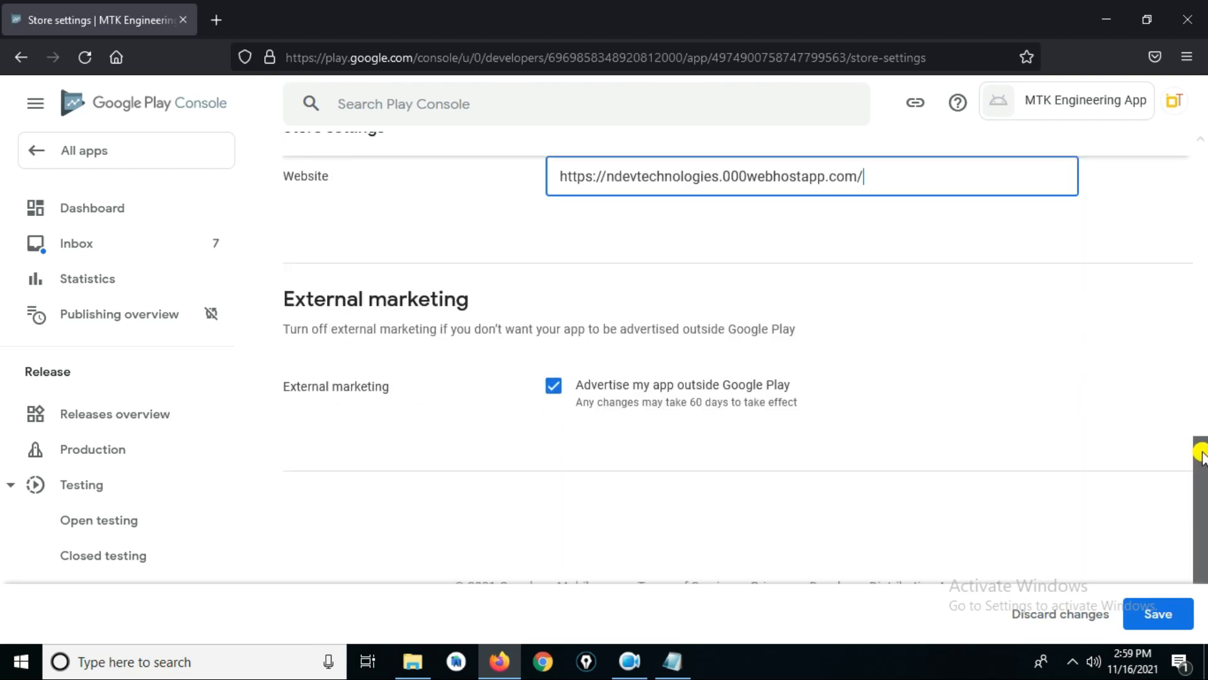
click(1161, 618)
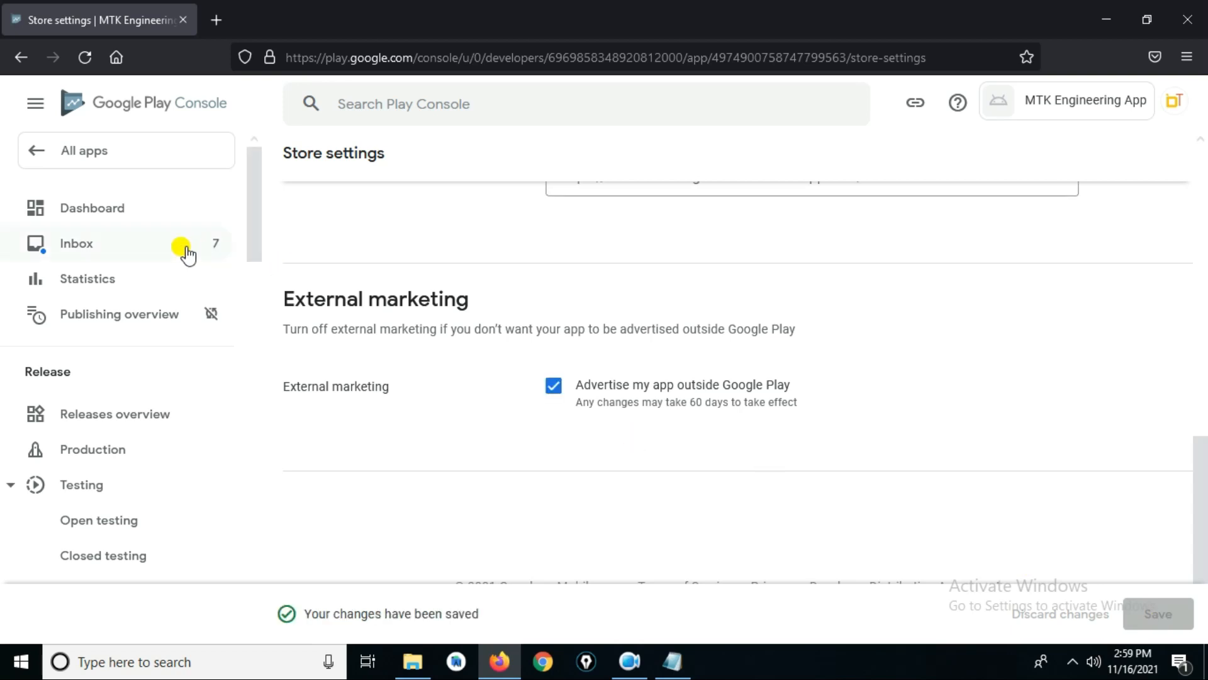
- Return to the app dashboard and open the task for setting up the Store Listing
click(137, 216)
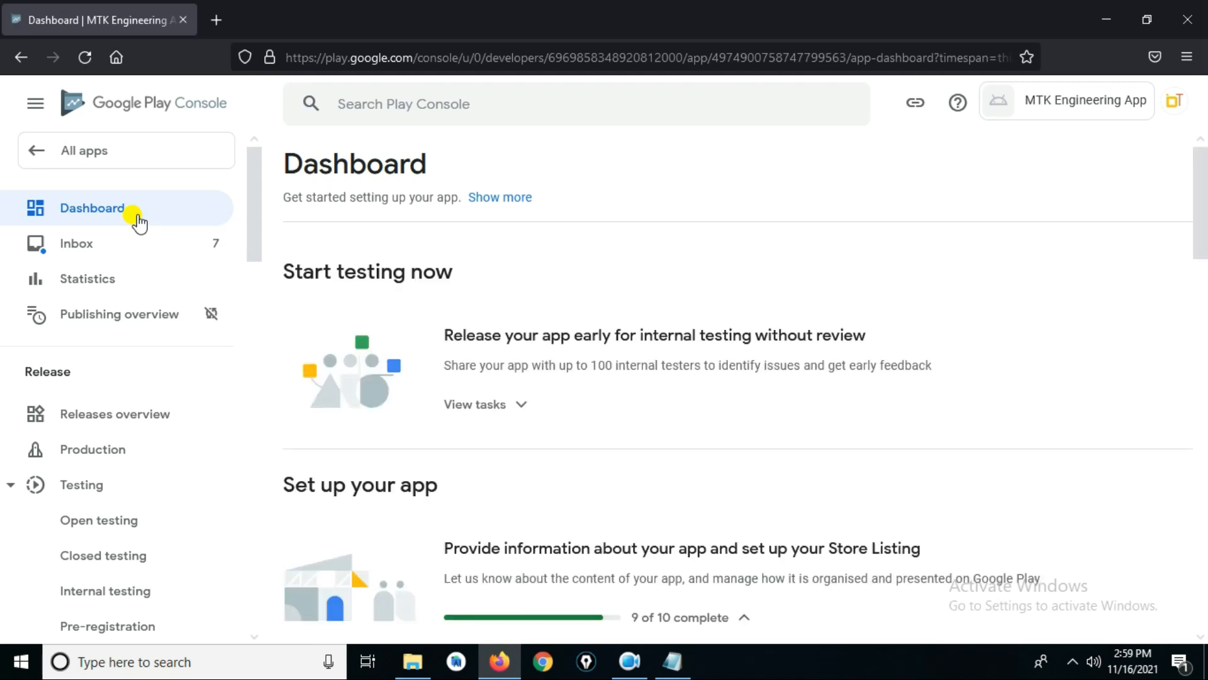
drag(1200, 181, 1028, 343)
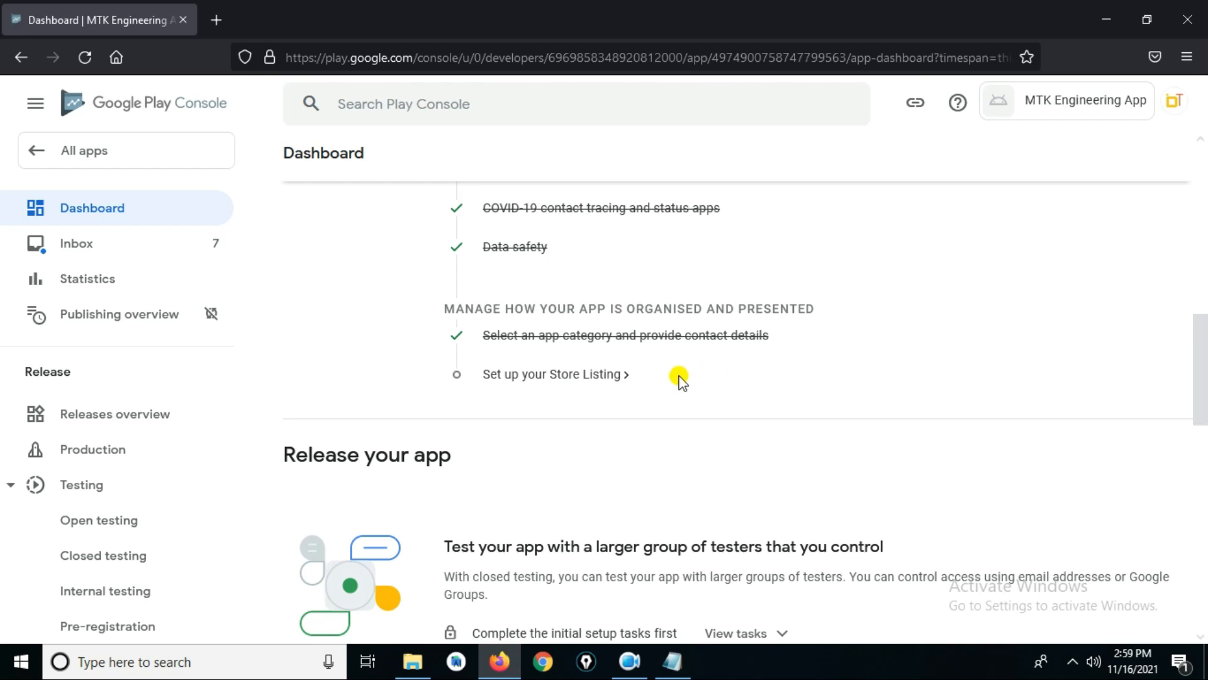
click(593, 379)
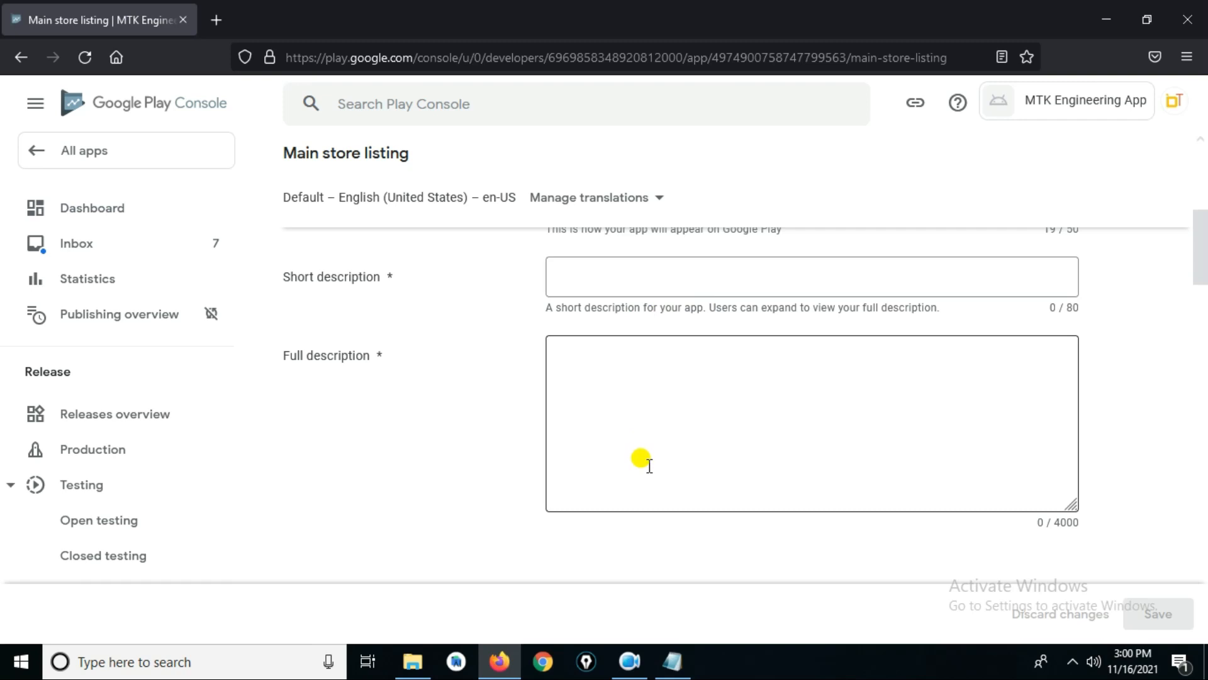
- Fill in the short description with "This App will provide direct access to engineering mode for different devices.", based on the Description file in Notepad
click(673, 662)
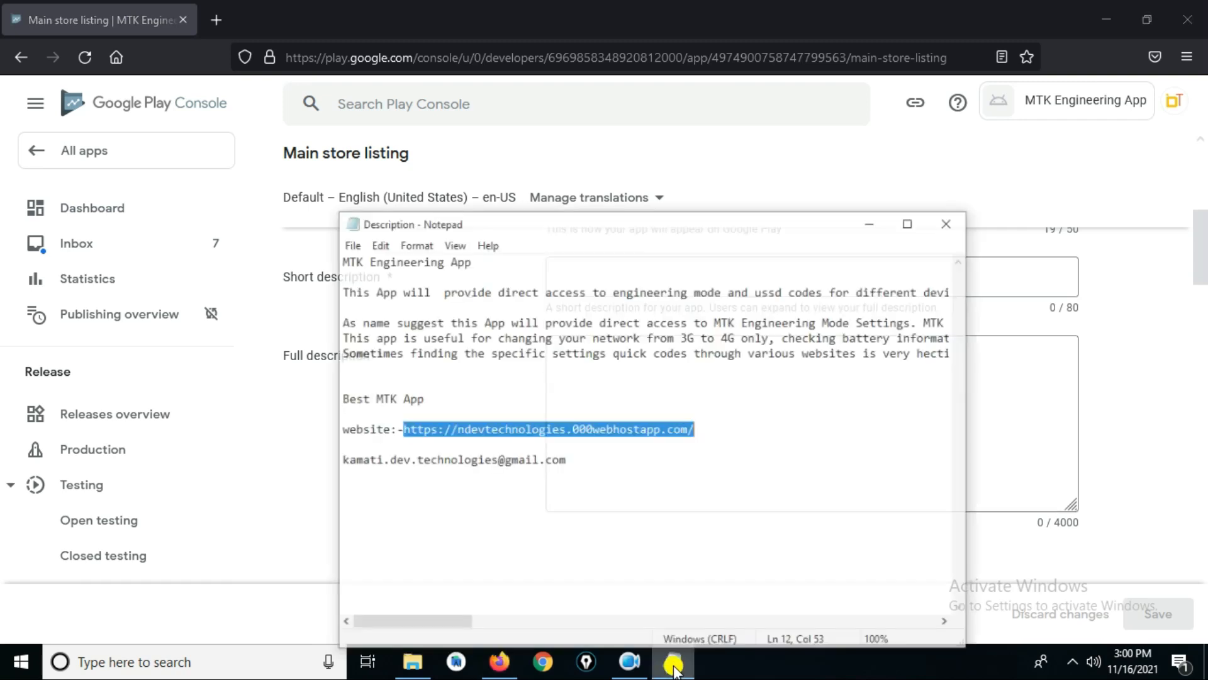
double_click(338, 272)
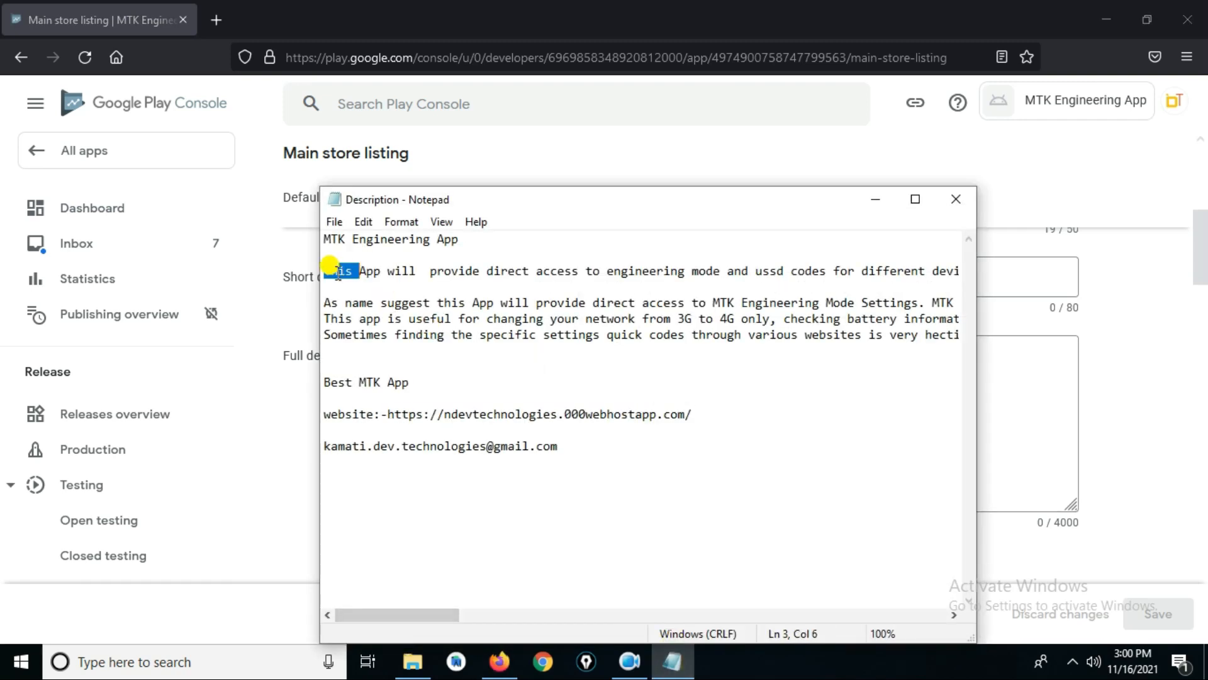
key(alt+Tab)
click(648, 385)
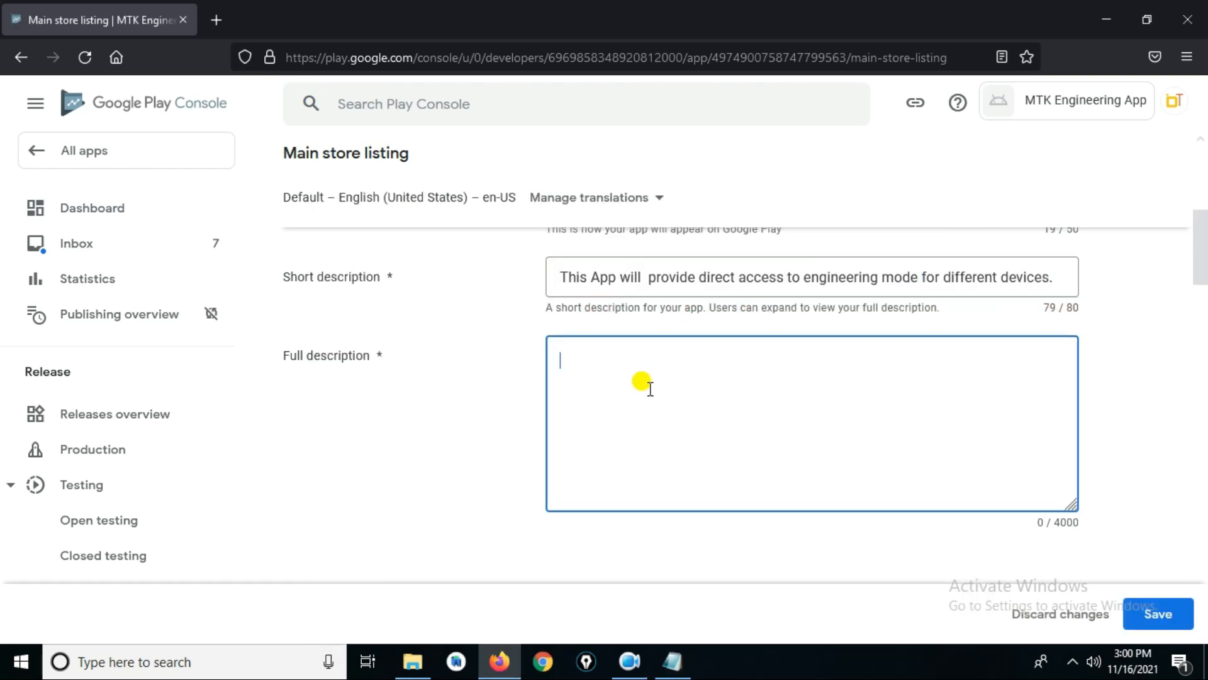
- Copy the three-line paragraph starting "As name suggest this App" from the Description file in Notepad into the listing's full description
click(670, 661)
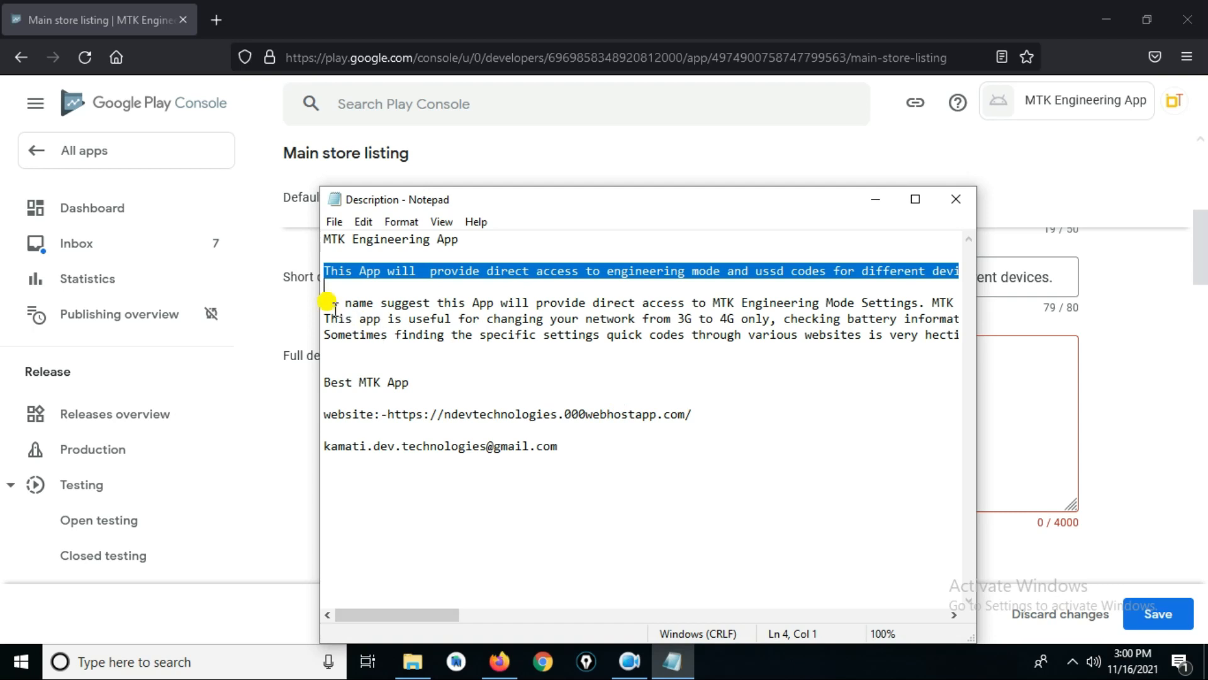
click(324, 303)
drag(324, 303, 356, 348)
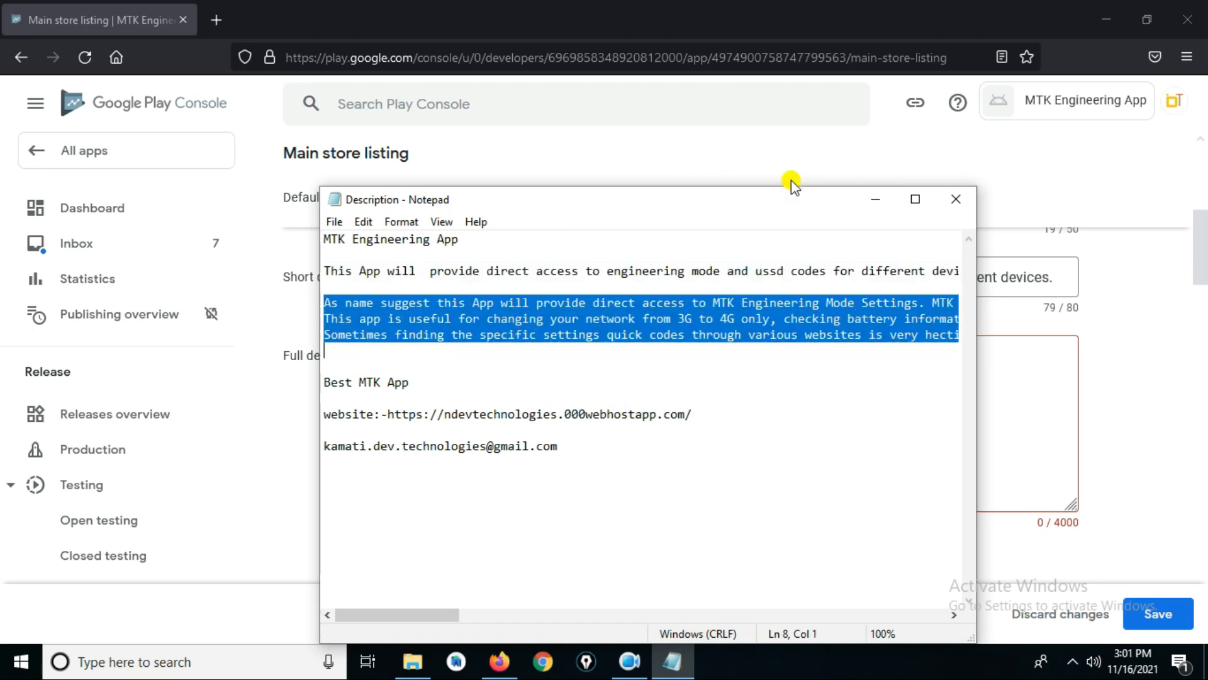
click(878, 205)
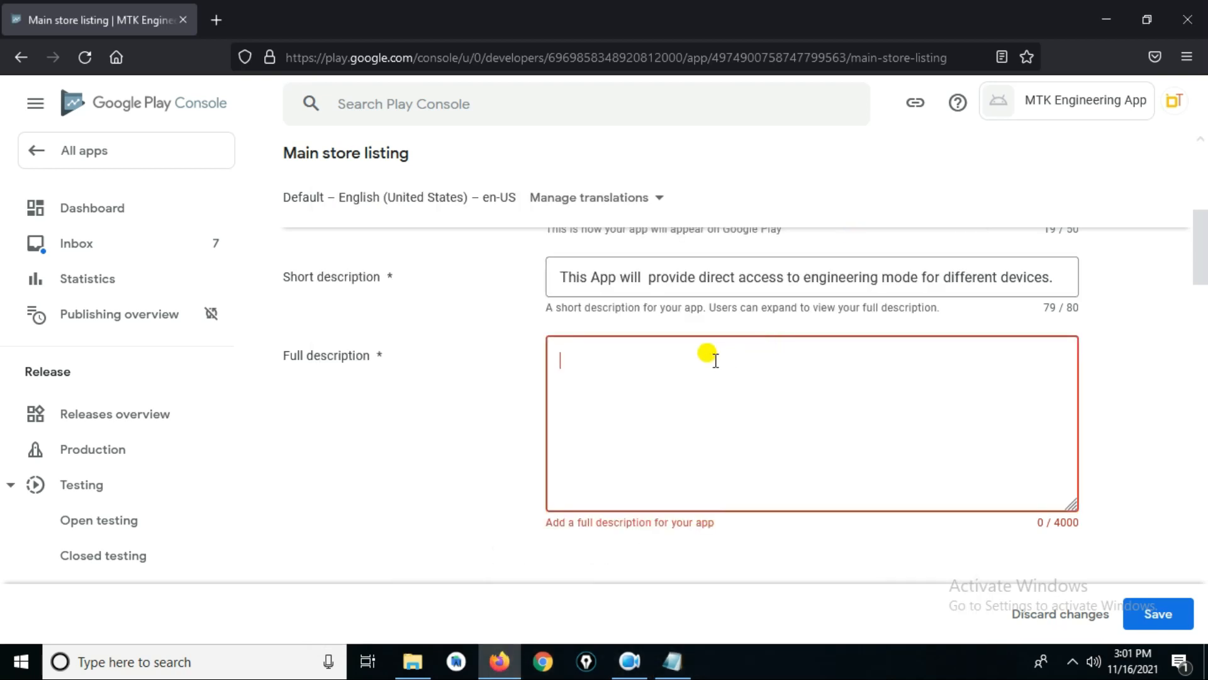
key(ctrl+v)
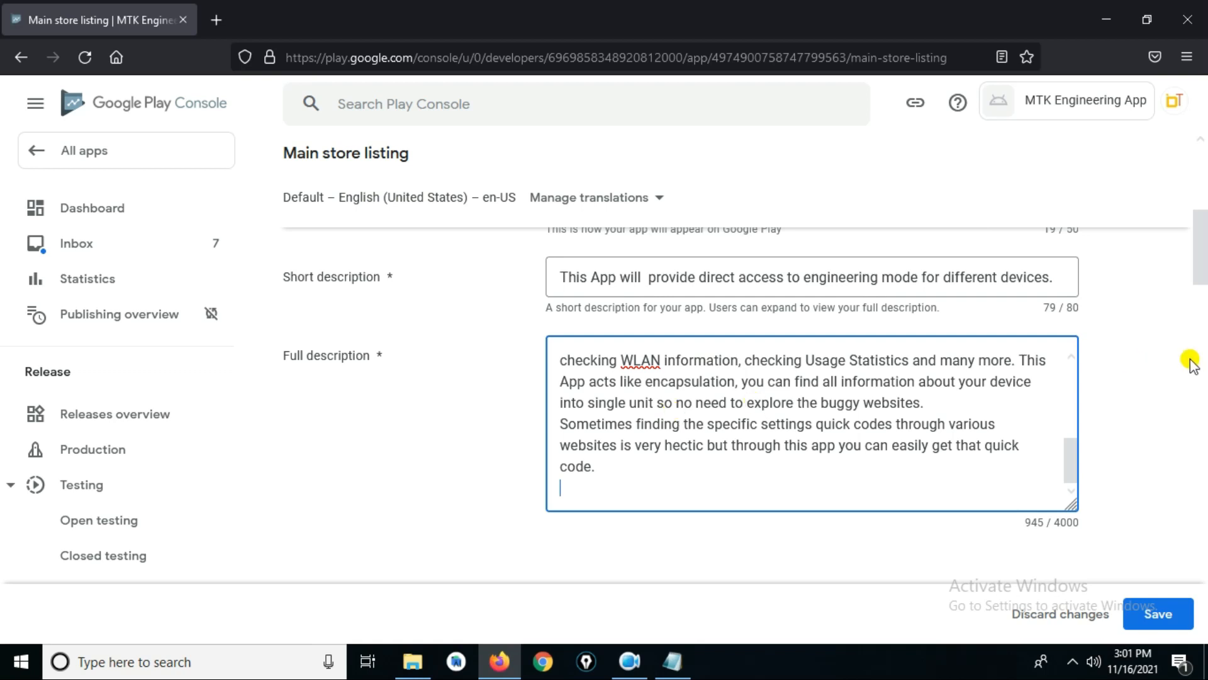
- Upload the MTKicon image from the MTK-EngineeringApp folder as the app icon
drag(1198, 264, 1199, 303)
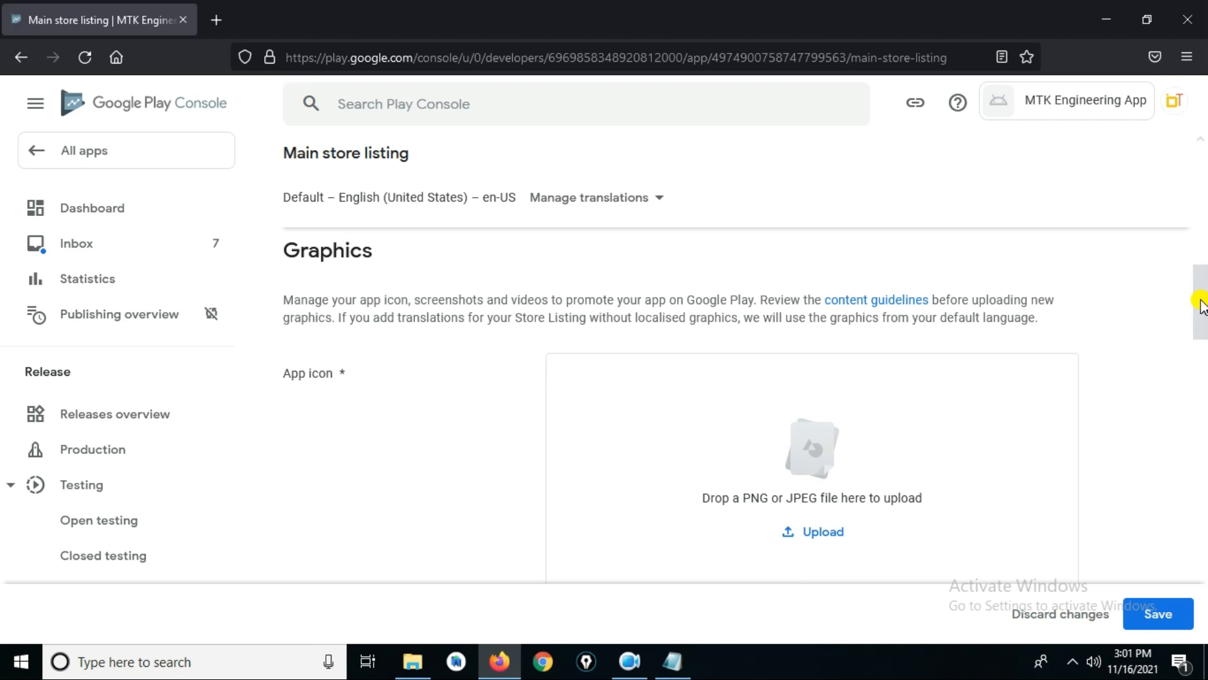
click(811, 534)
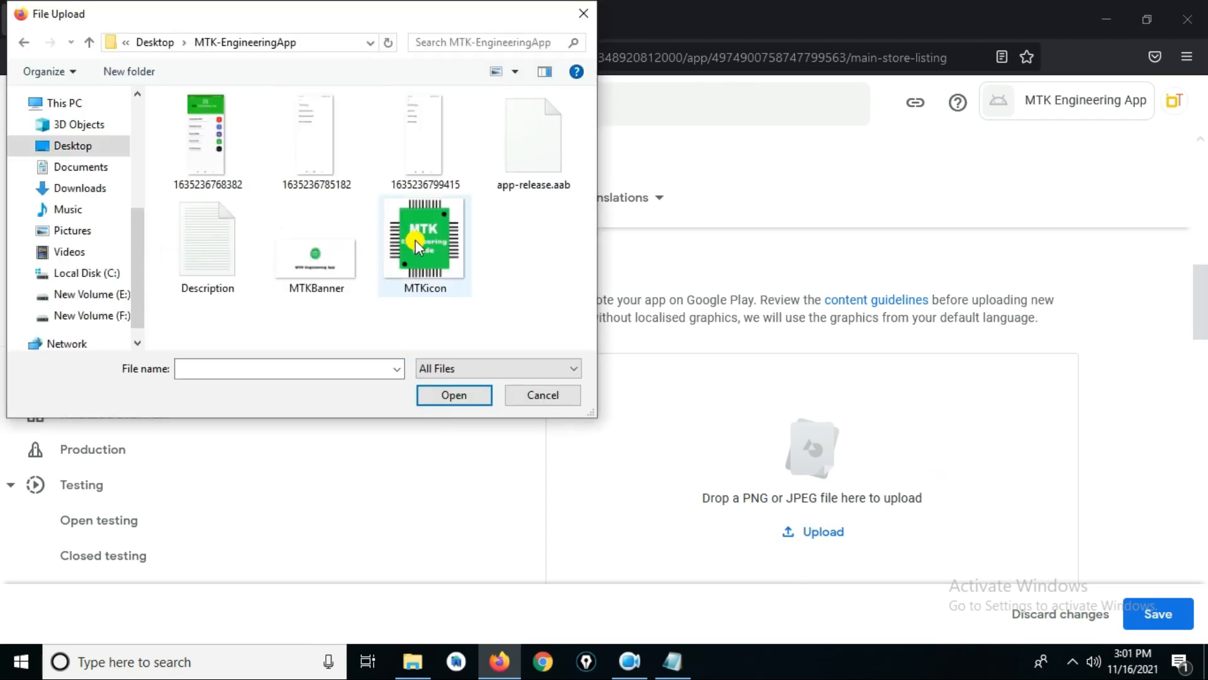
click(415, 240)
click(438, 396)
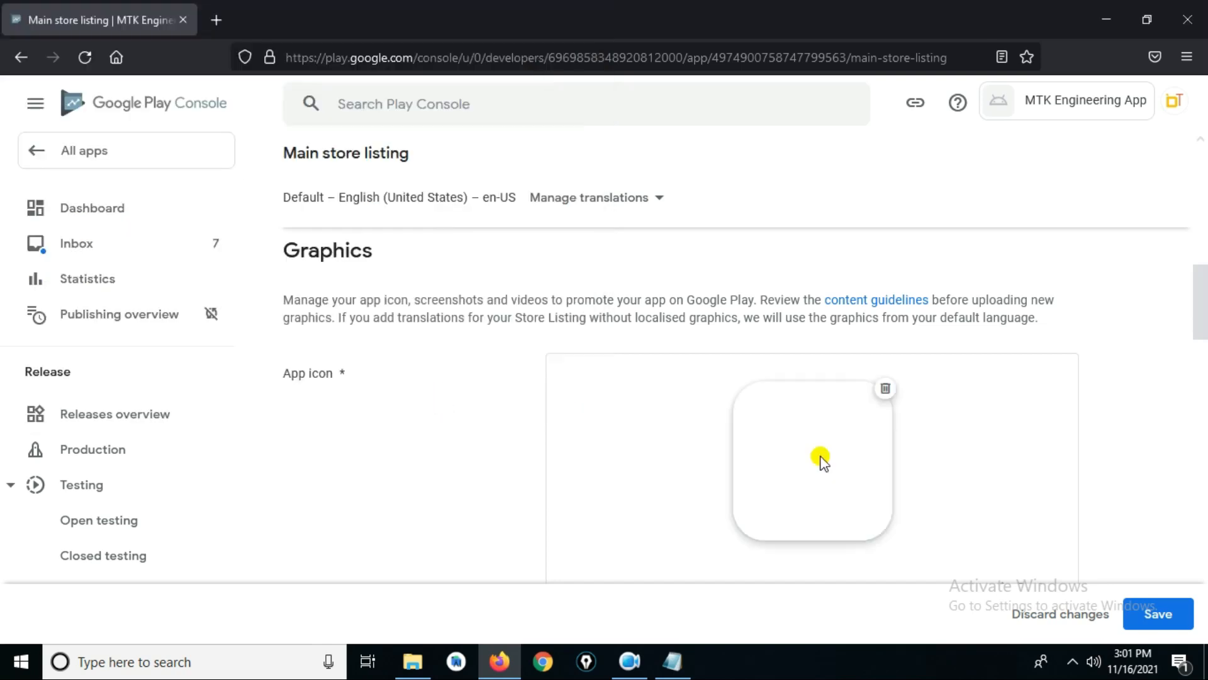
- Upload the MTKBanner image from the MTK-EngineeringApp folder as the feature graphic
mouse_move(1198, 279)
mouse_down()
mouse_move(1199, 316)
mouse_move(1198, 296)
mouse_up()
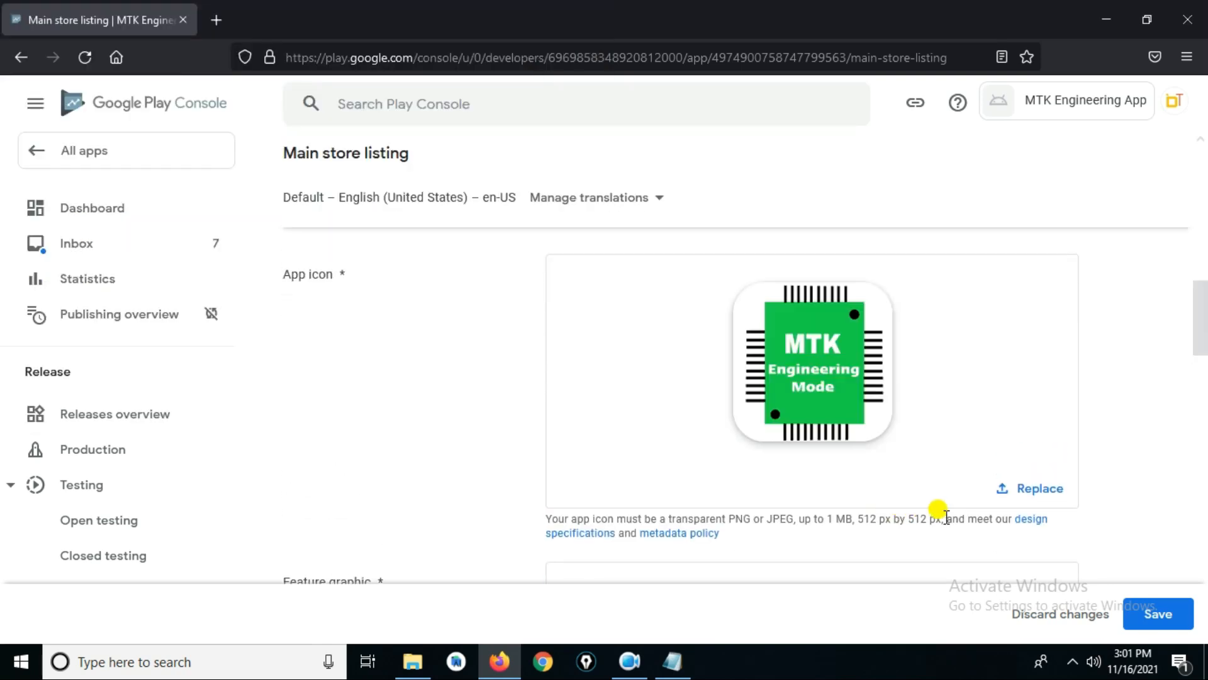
drag(1202, 313, 1202, 362)
click(815, 449)
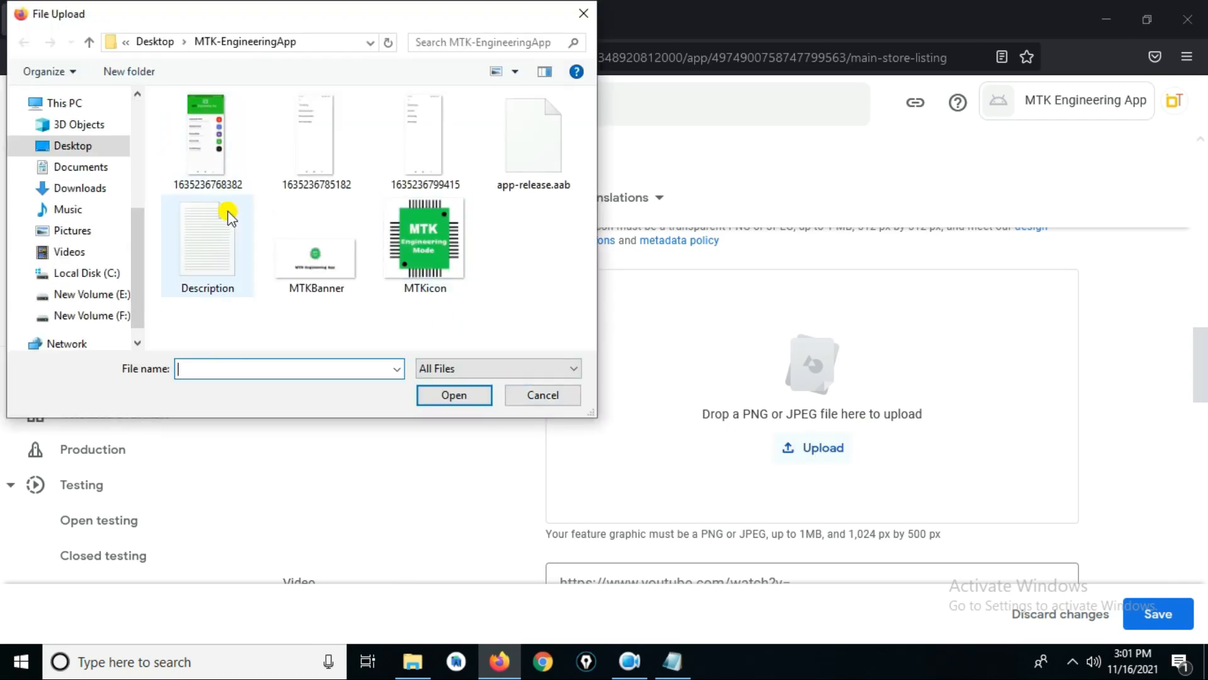
click(316, 245)
click(437, 395)
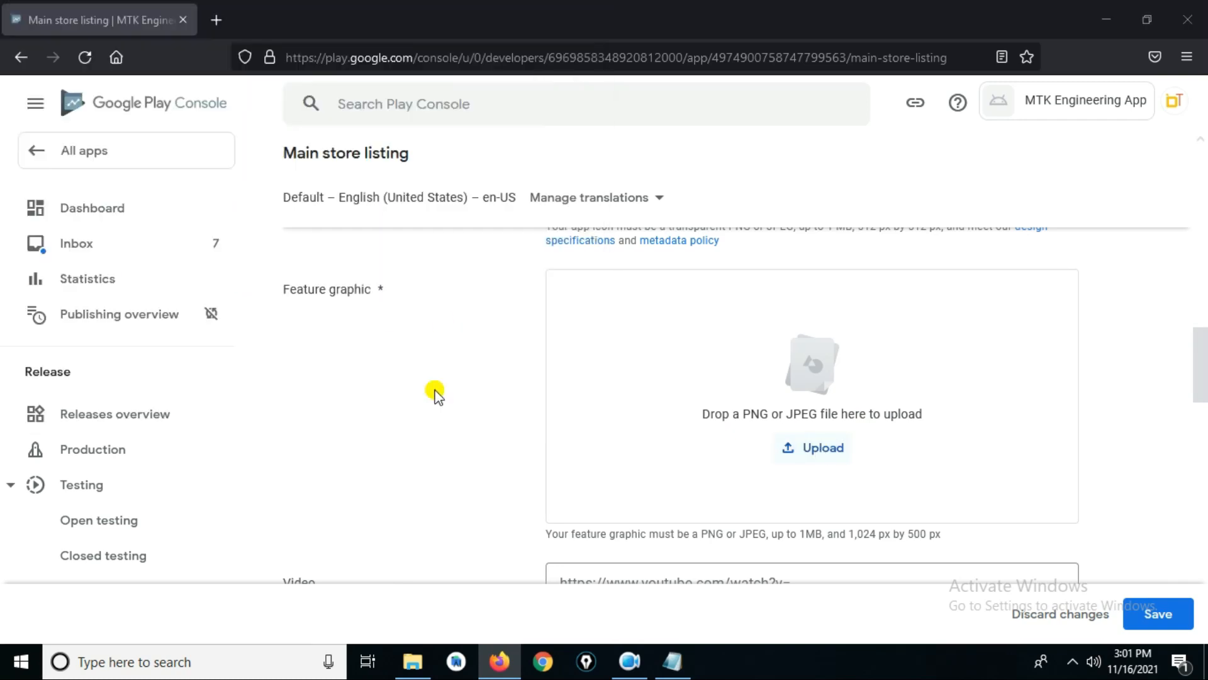
drag(1199, 355, 1199, 427)
click(809, 487)
click(188, 161)
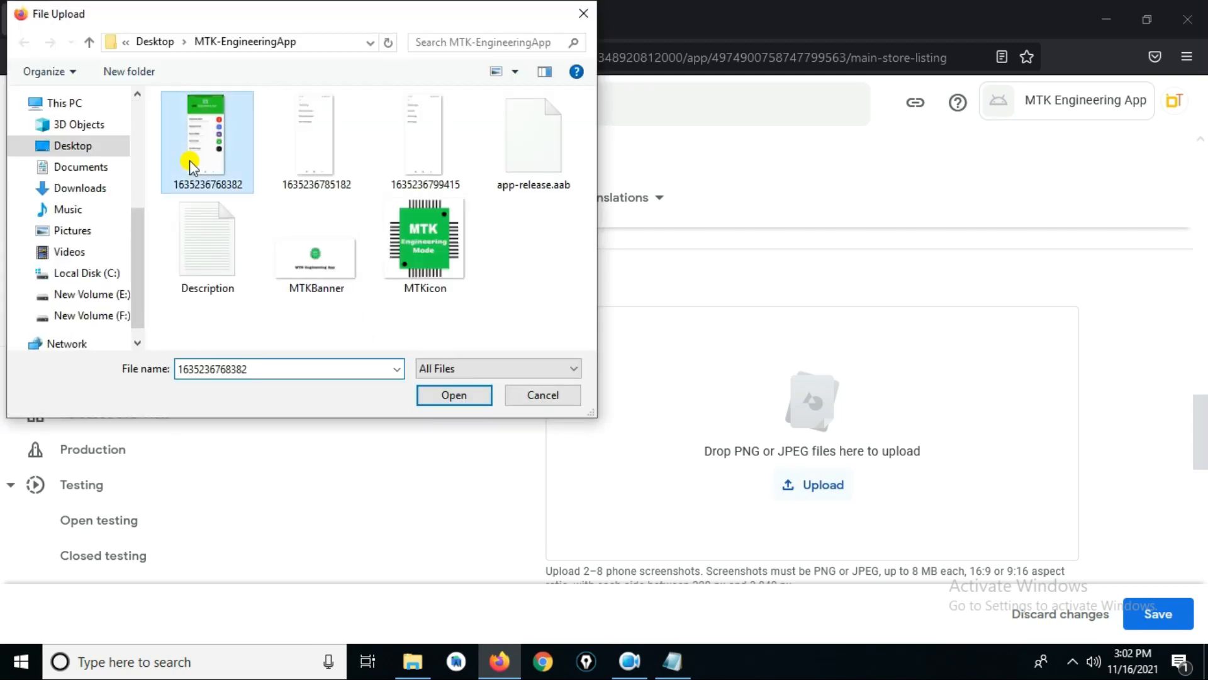
click(291, 161)
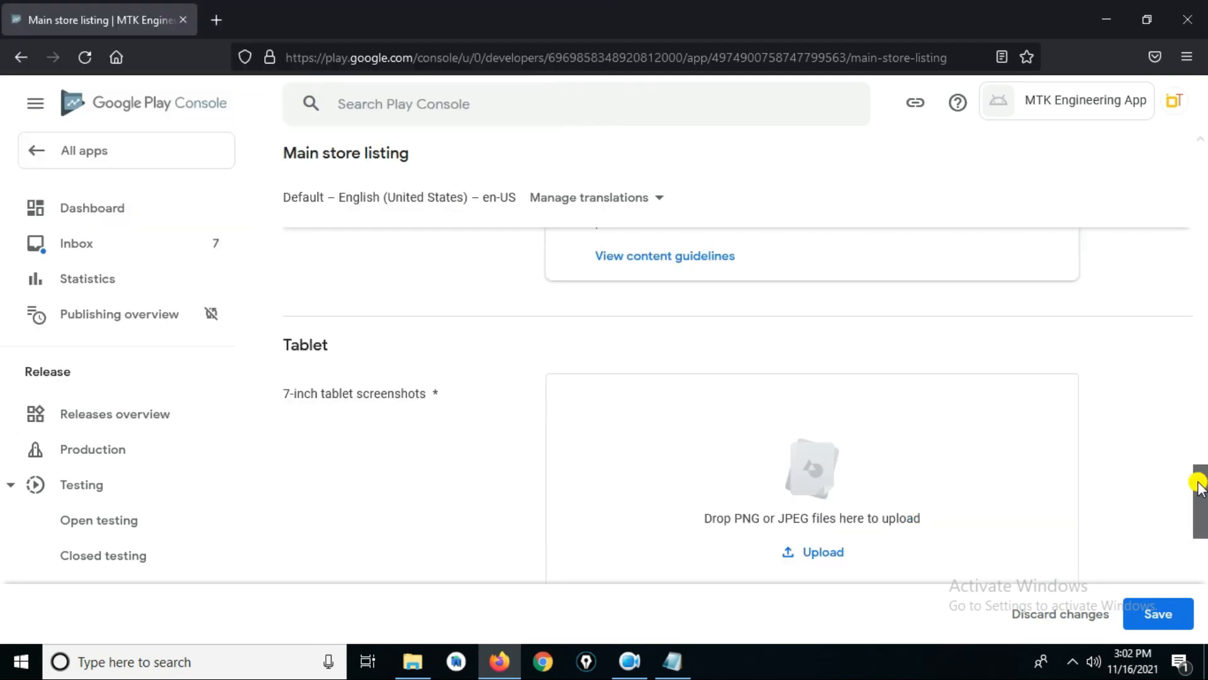
drag(1200, 487, 1202, 518)
drag(1201, 521, 1195, 570)
click(1157, 622)
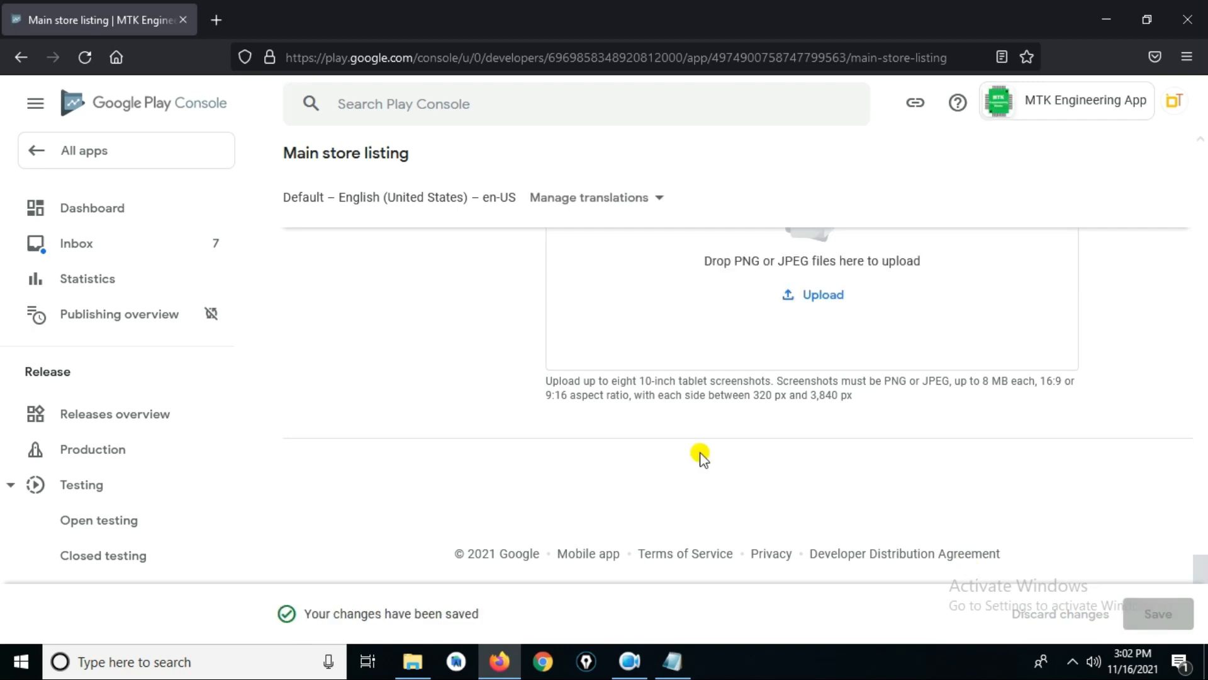
- Expand the dashboard's tasks for publishing the app on Google Play and open the countries and regions selection
click(97, 214)
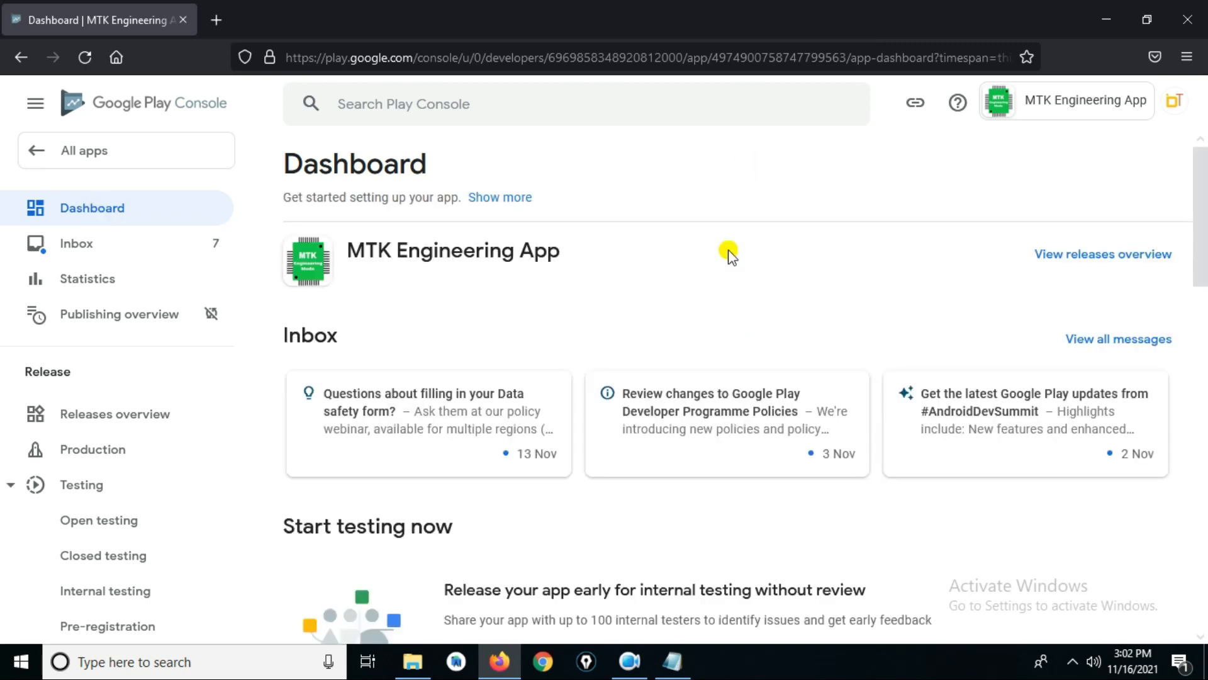
drag(1201, 166, 1198, 485)
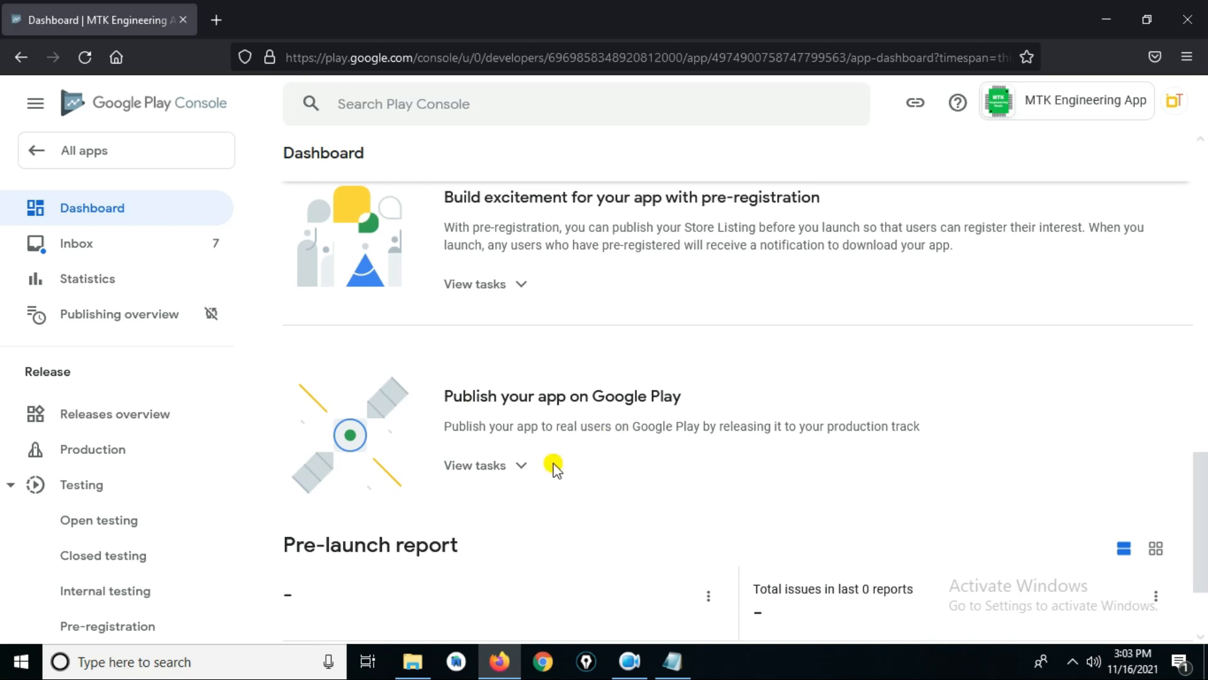
click(513, 468)
scroll(560, 393, down, 2)
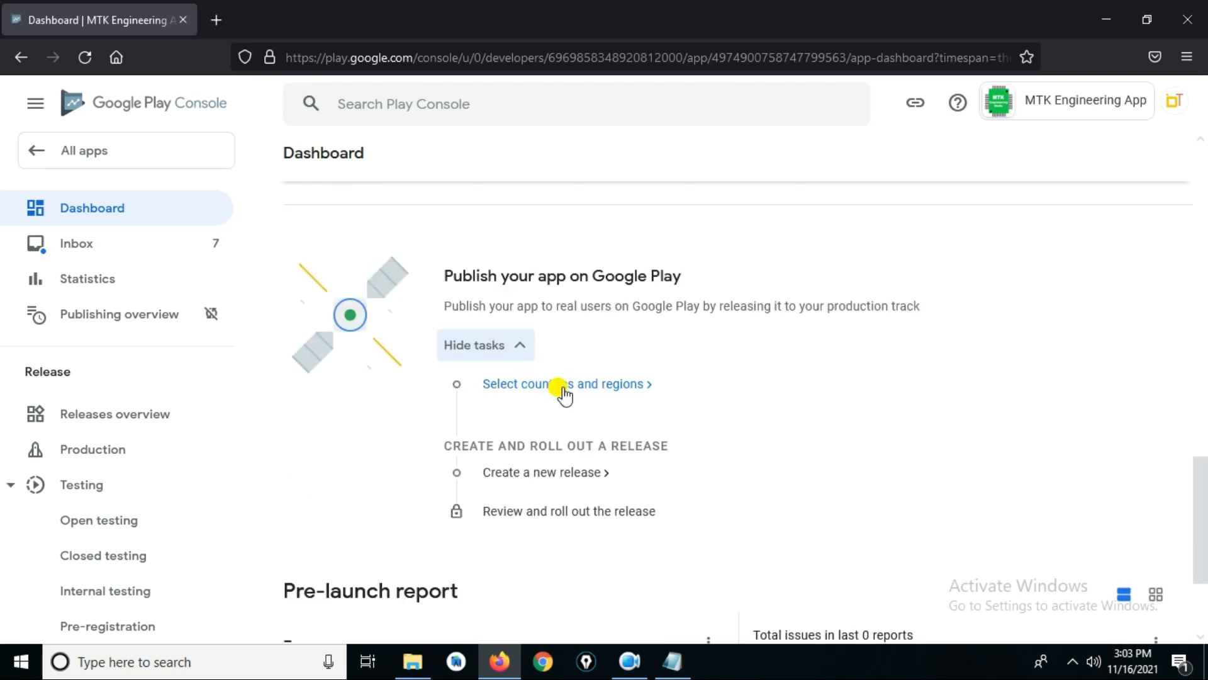
click(562, 390)
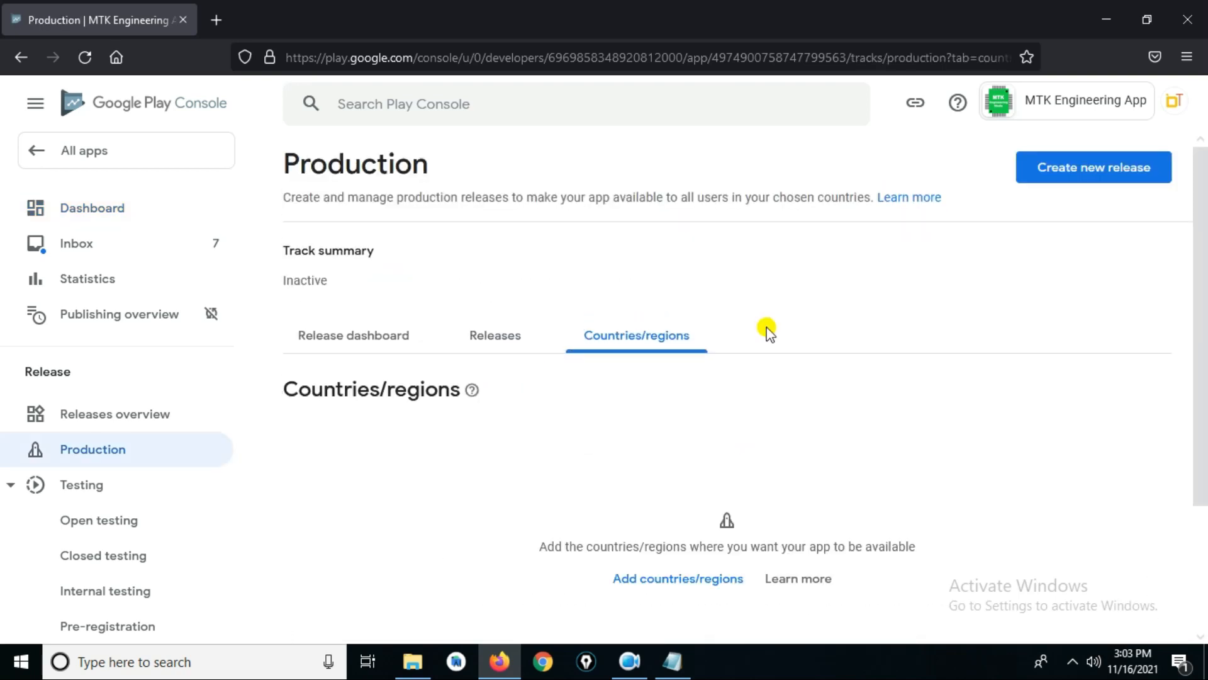
- Add all countries and regions, including Rest of World, to the Production track and confirm the addition
click(636, 576)
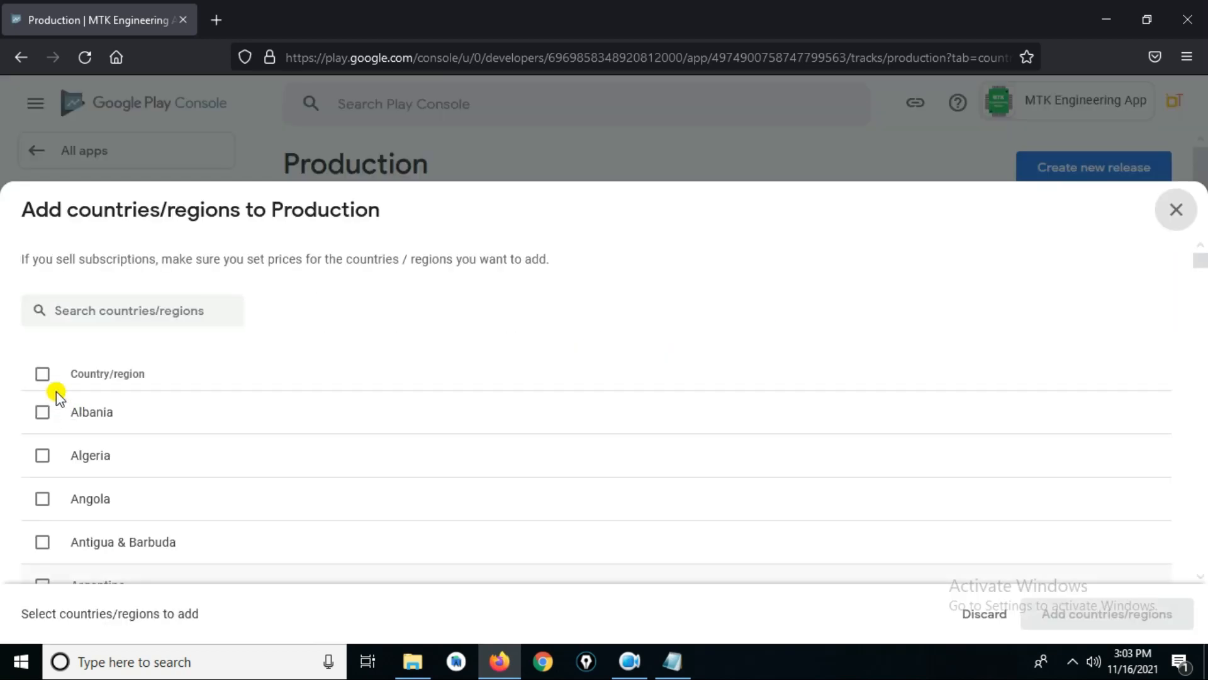
click(41, 376)
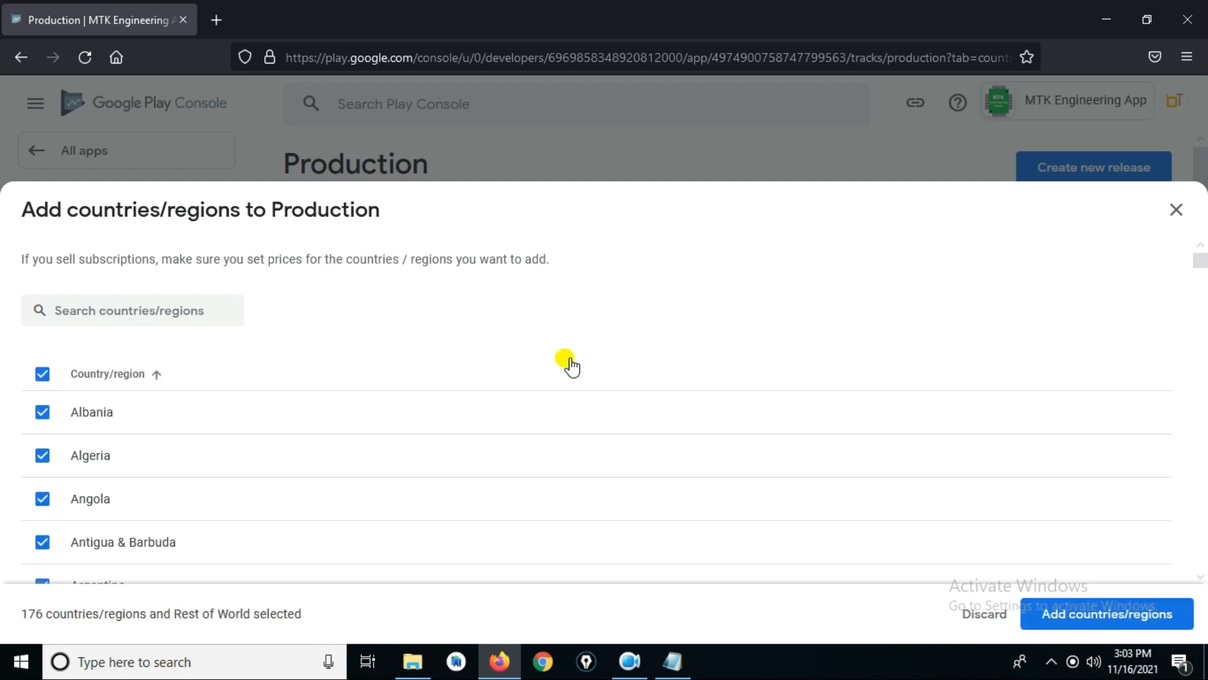
click(44, 501)
click(42, 456)
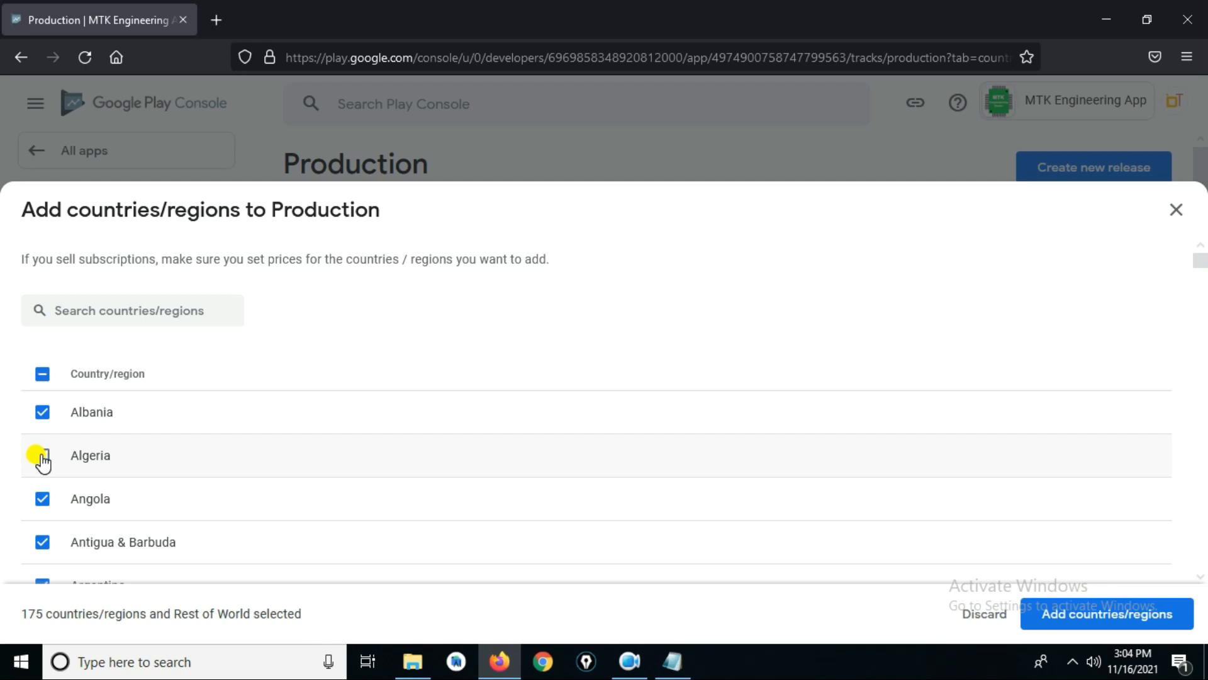
click(42, 457)
click(1062, 611)
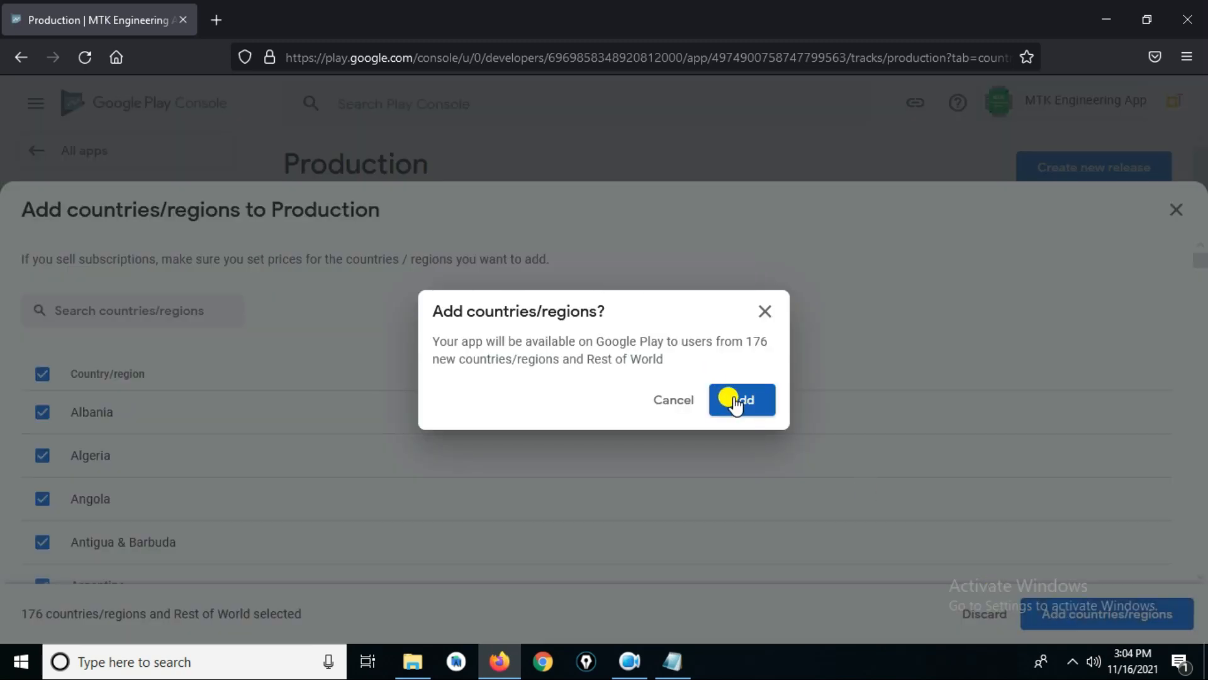
click(736, 403)
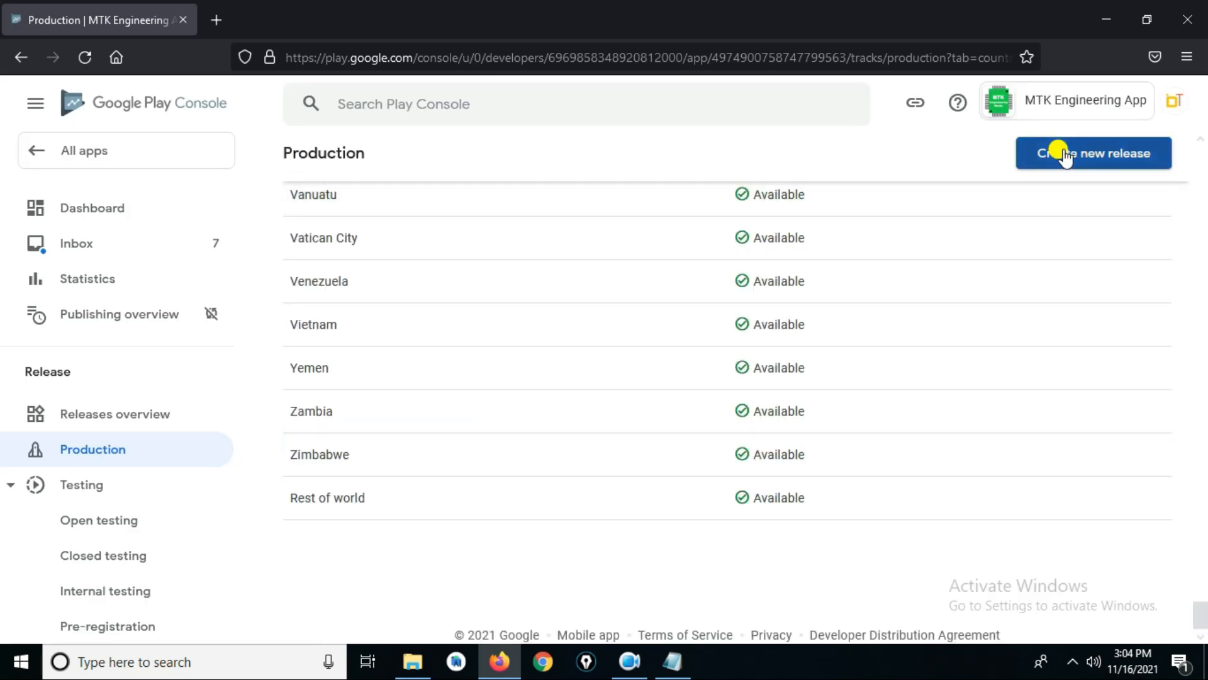
- Create a new production release and upload the app-release.aab bundle from the MTK-EngineeringApp folder
click(1063, 155)
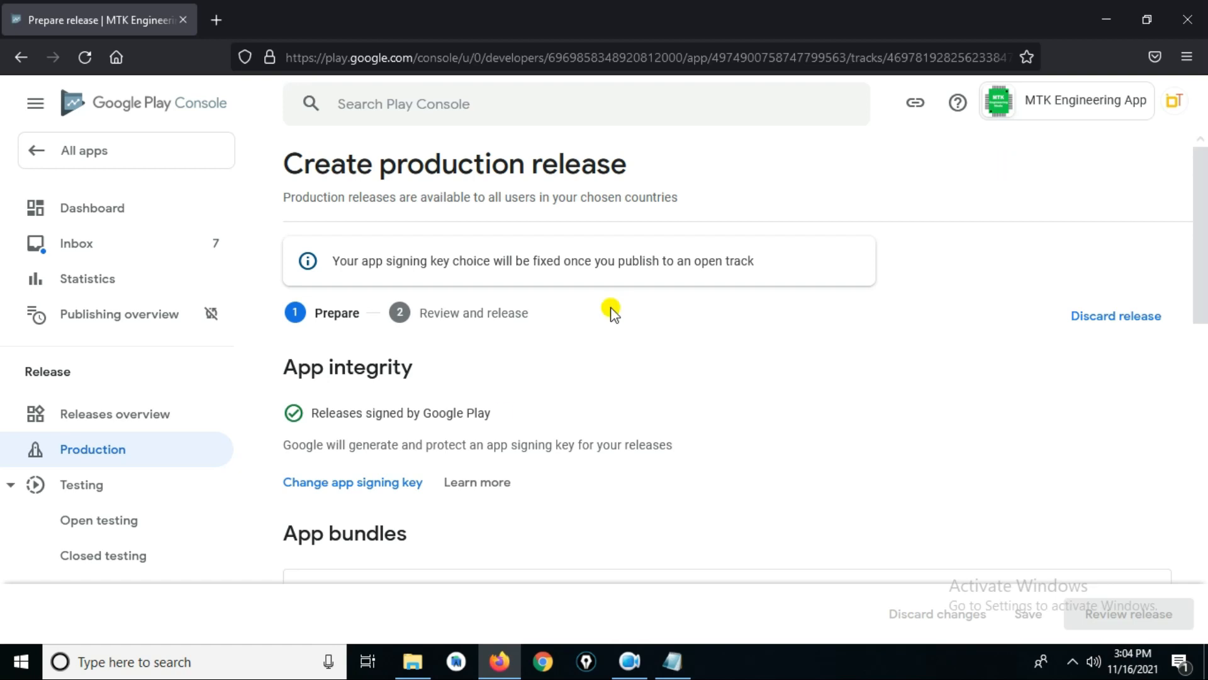
drag(1203, 223, 1202, 301)
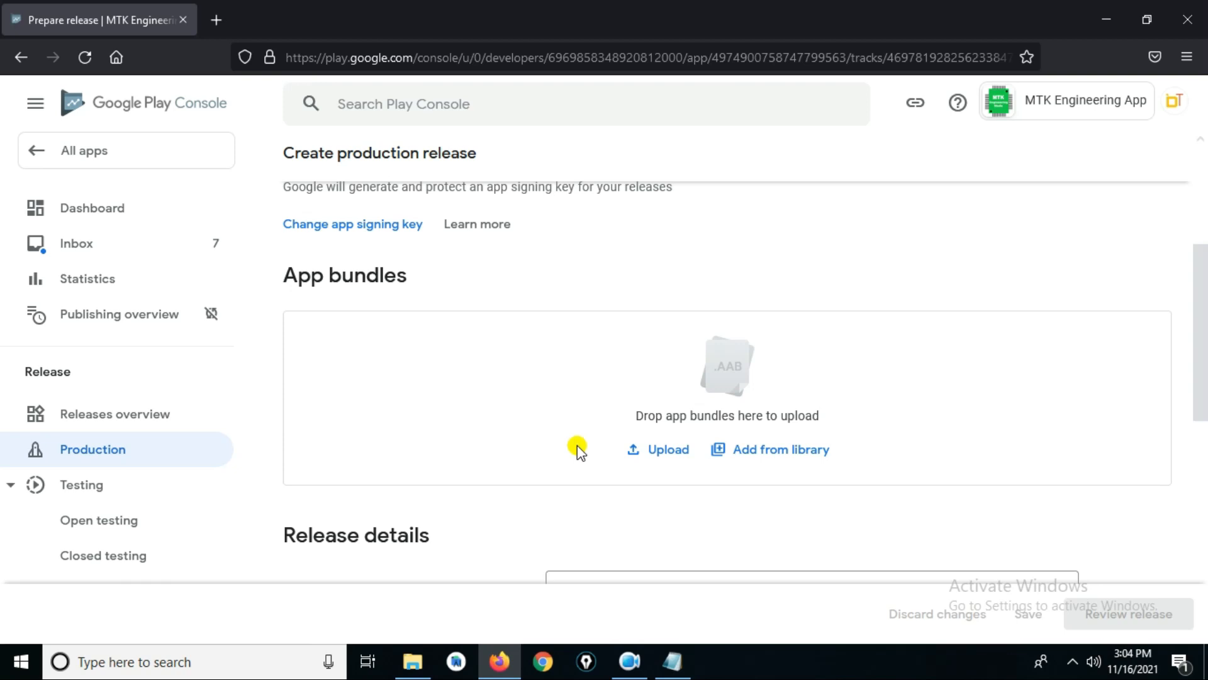
click(658, 452)
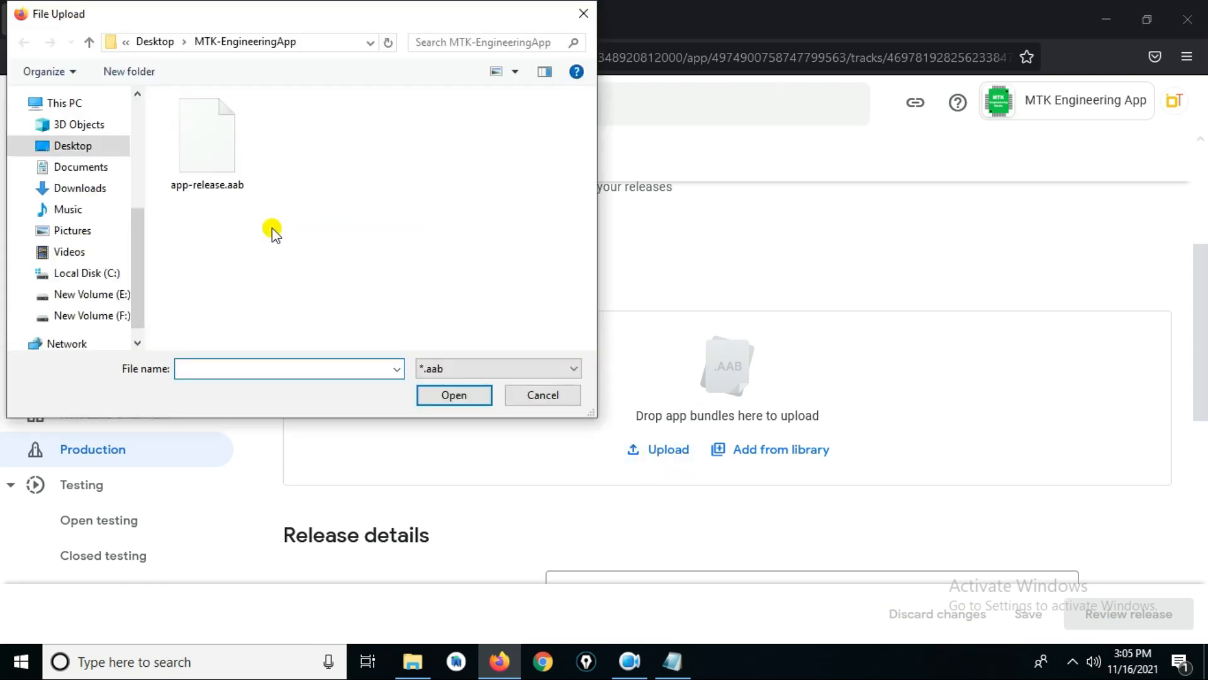
click(222, 160)
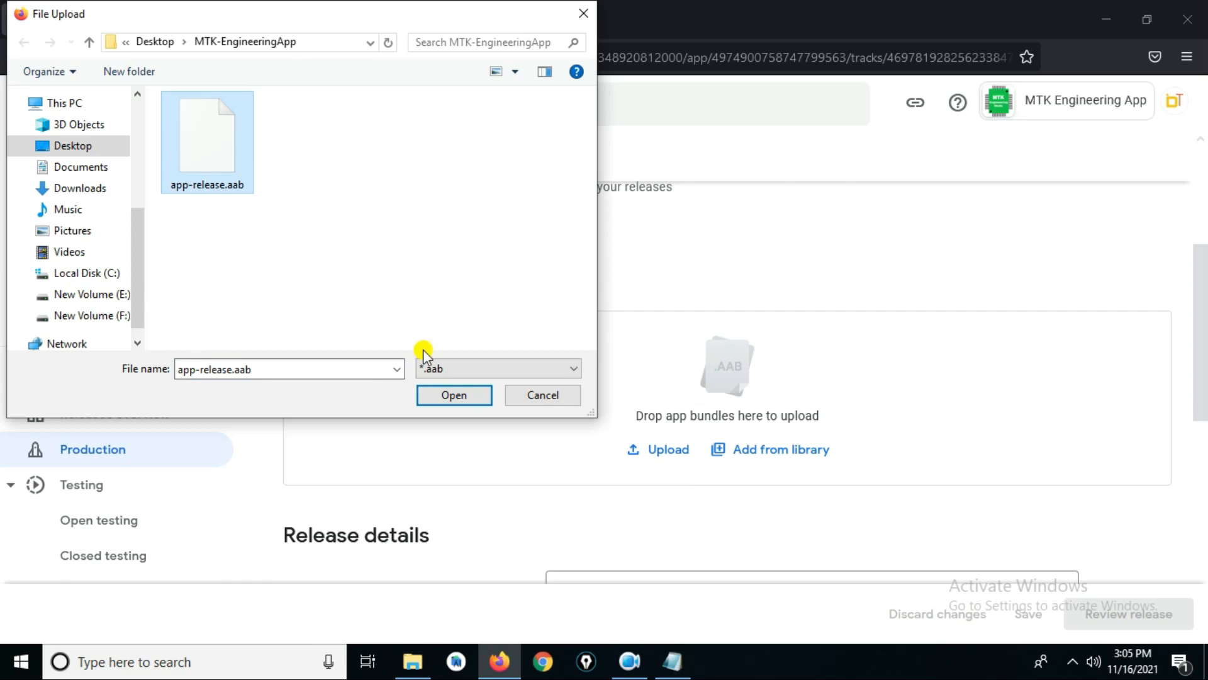
click(437, 394)
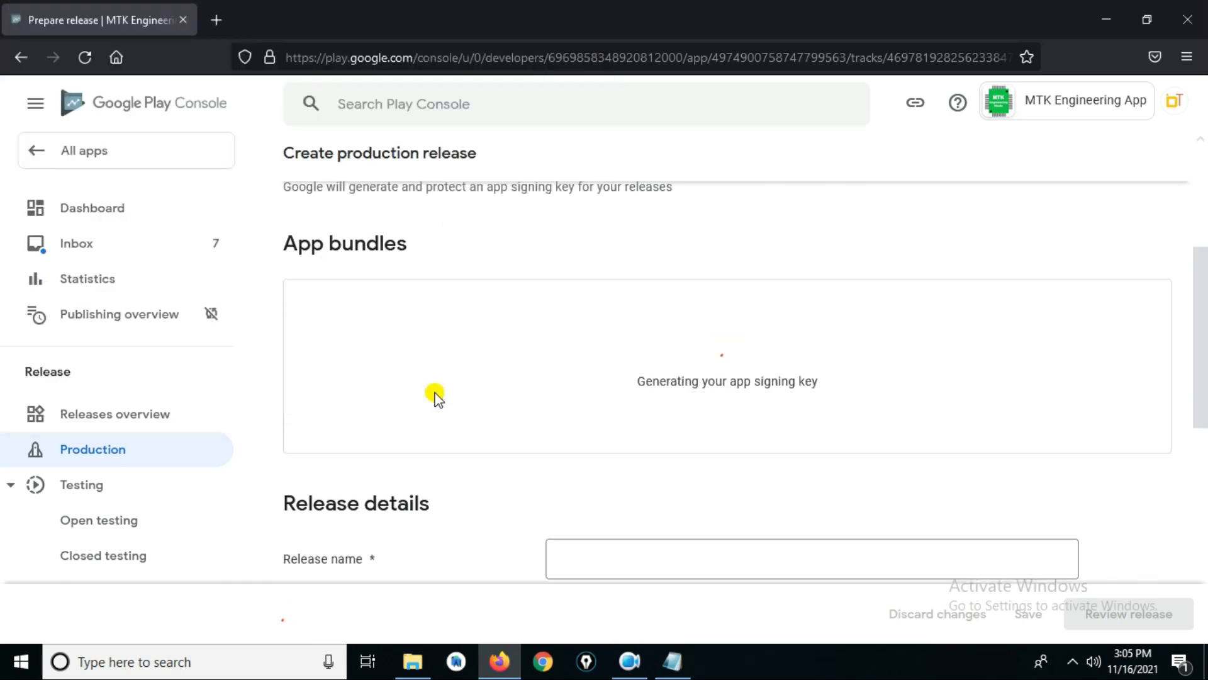
- Name the production release 1, enter "Best MTK App" as its en-US release notes, and save the release
scroll(752, 362, down, 2)
click(580, 417)
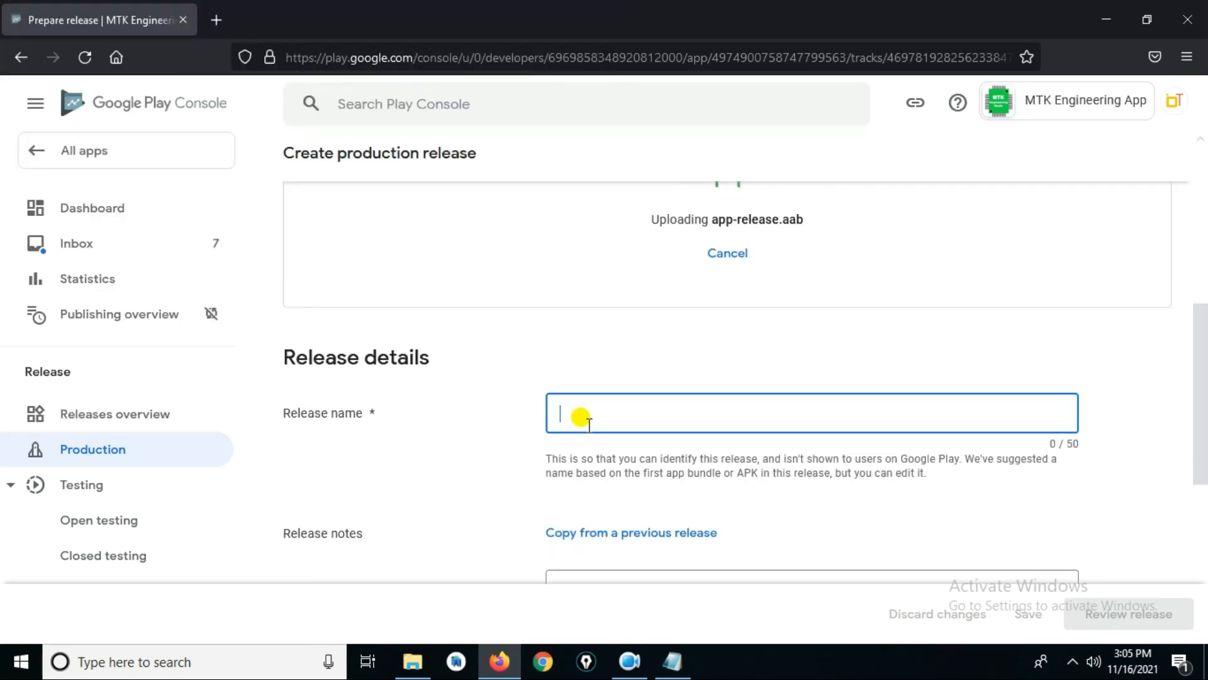
text(1)
scroll(1202, 385, down, 1)
scroll(1202, 385, down, 3)
drag(560, 428, 869, 428)
key(BackSpace)
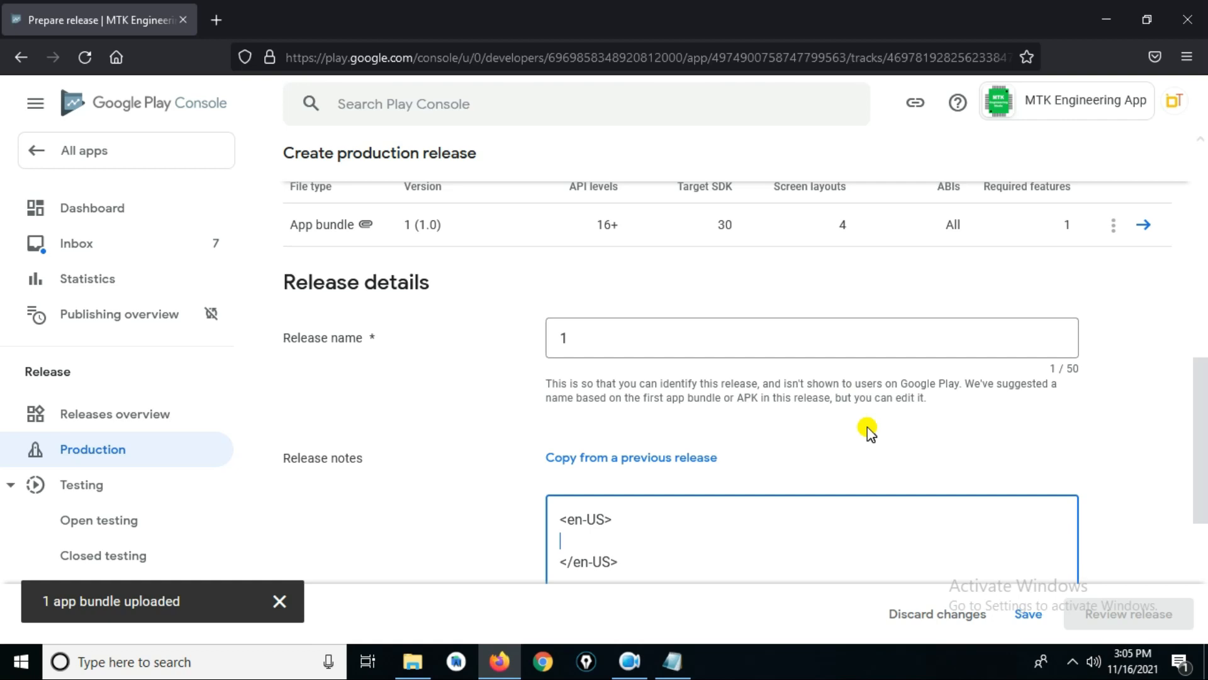
text(Best MTK App)
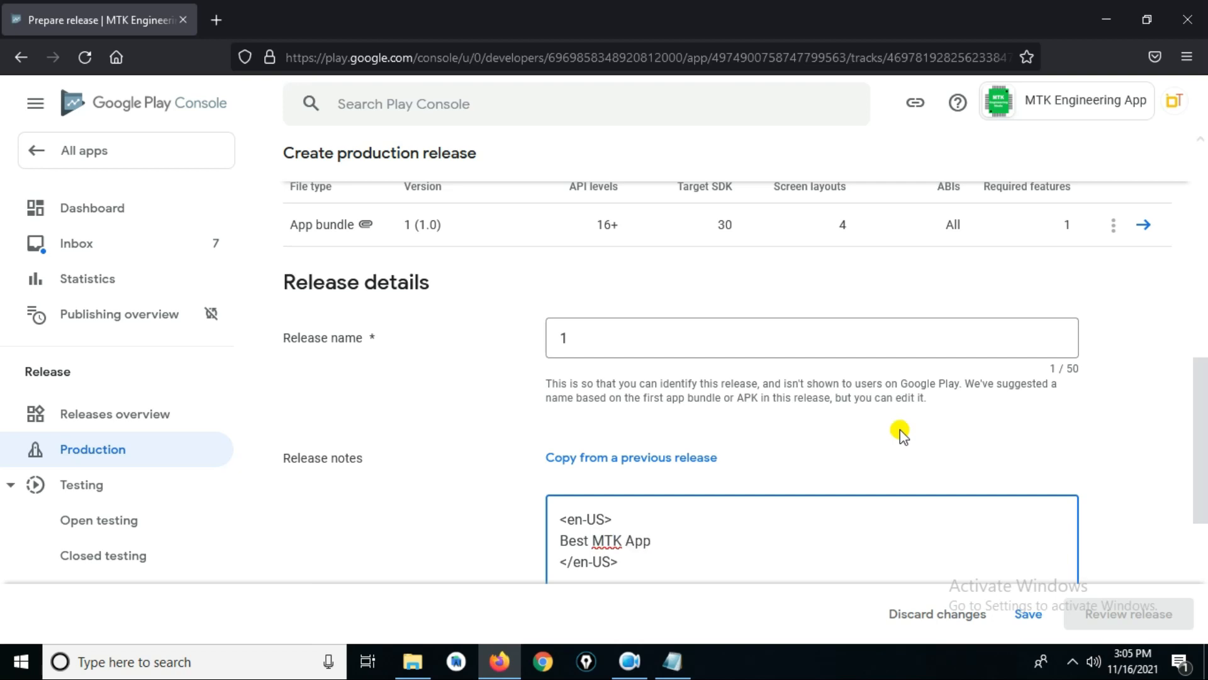
click(1027, 613)
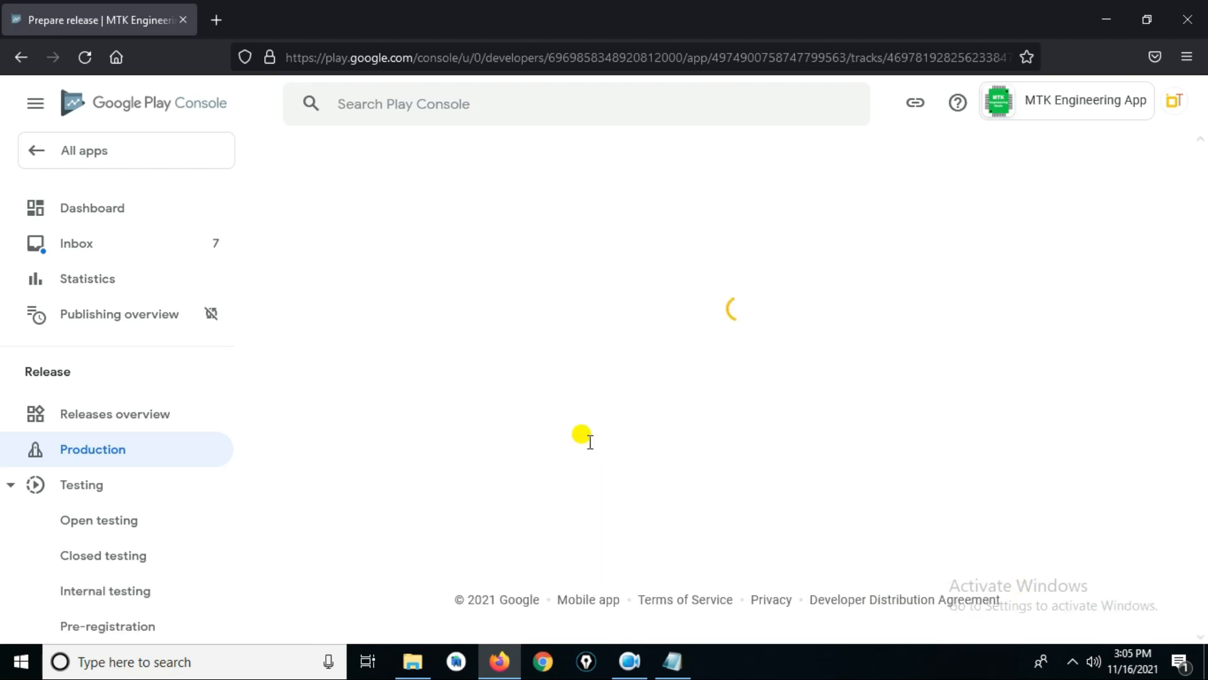
- Review the saved production release and roll it out to production, confirming the rollout
scroll(1202, 289, down, 5)
drag(1203, 277, 1195, 480)
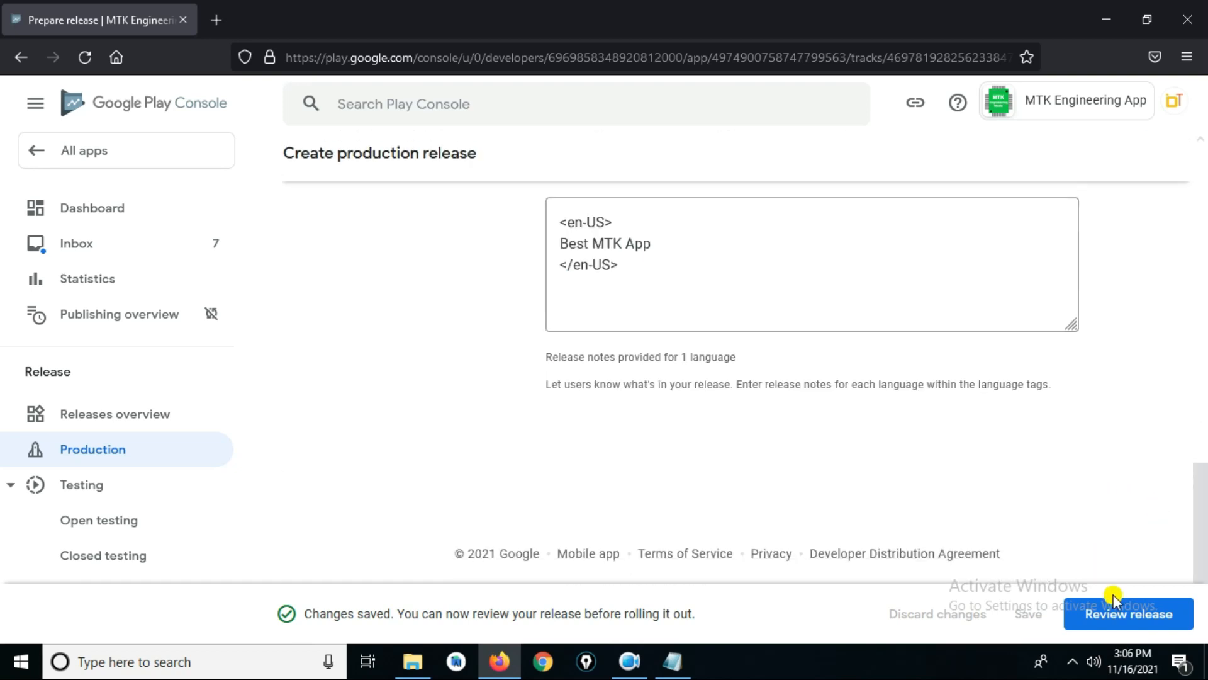
click(1113, 615)
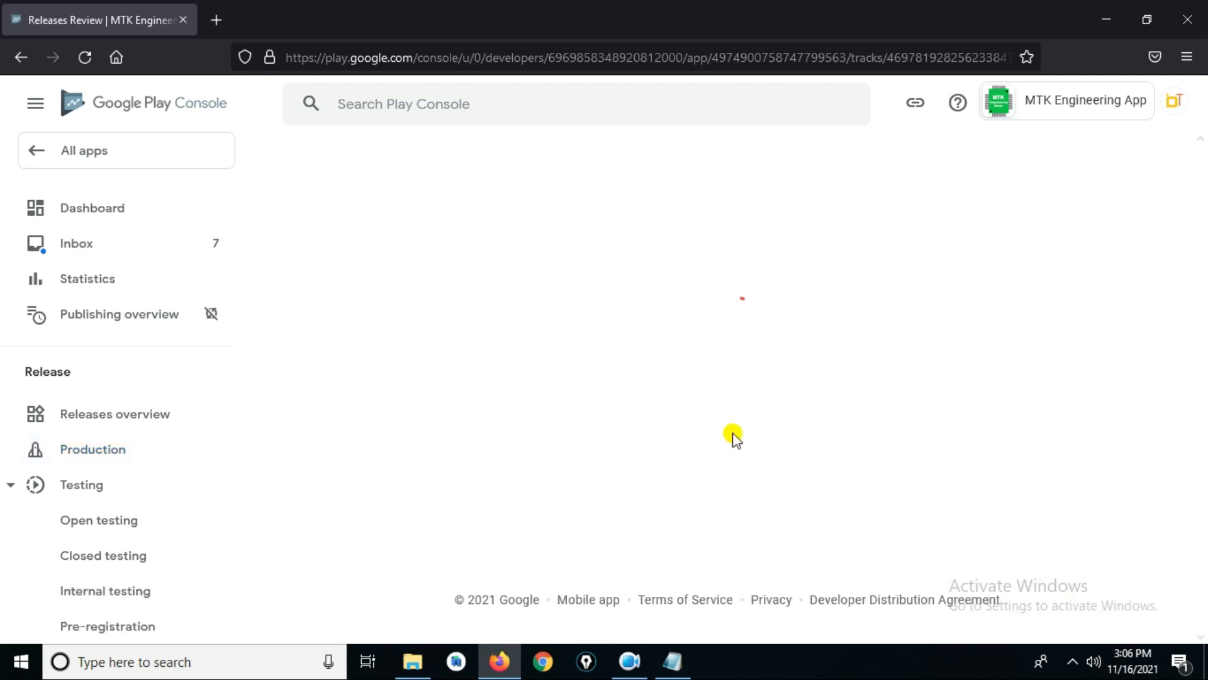
scroll(723, 371, down, 2)
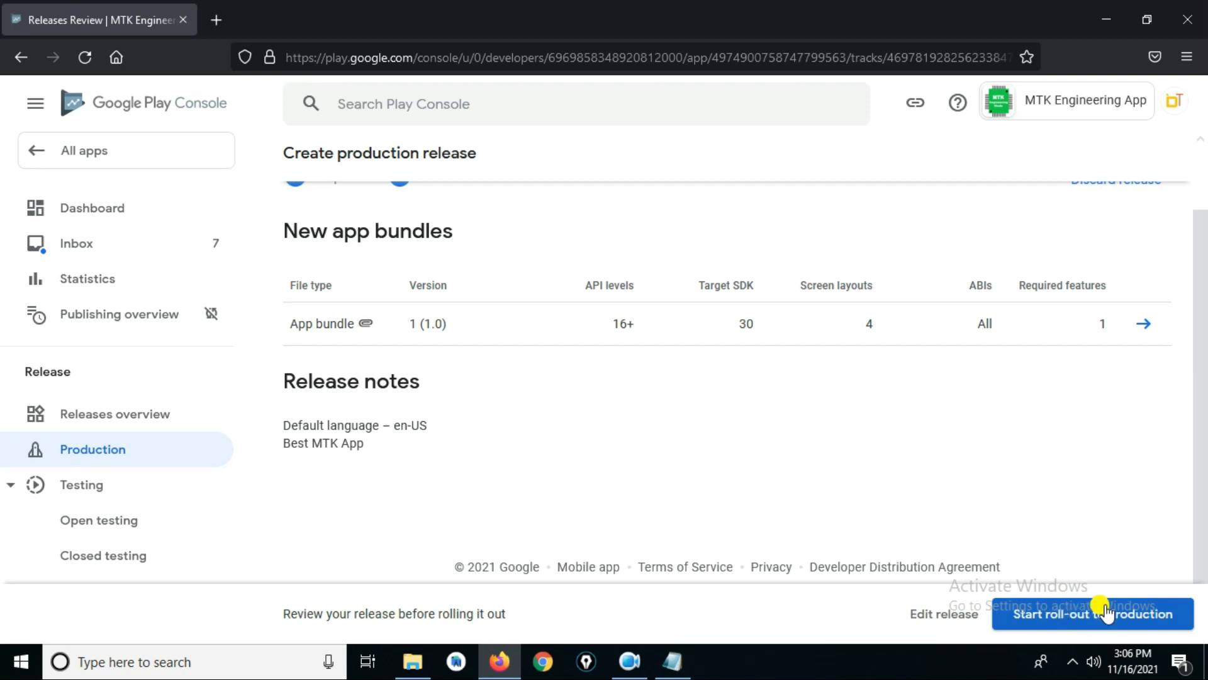
click(1043, 612)
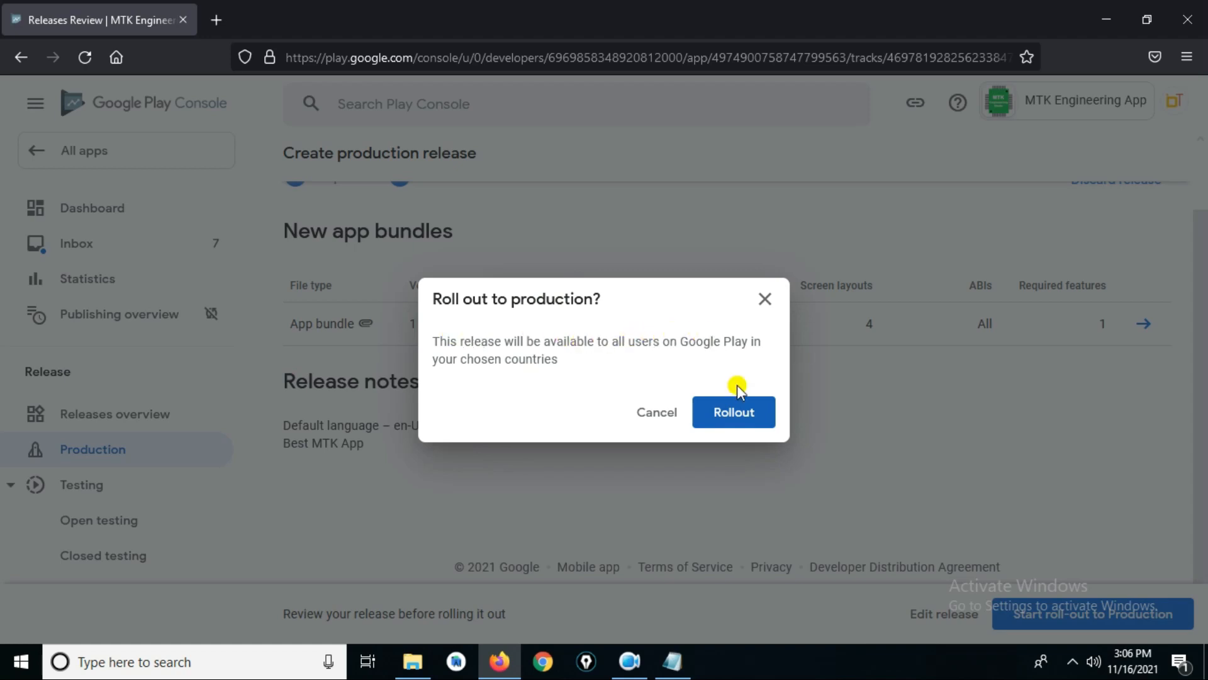
click(722, 414)
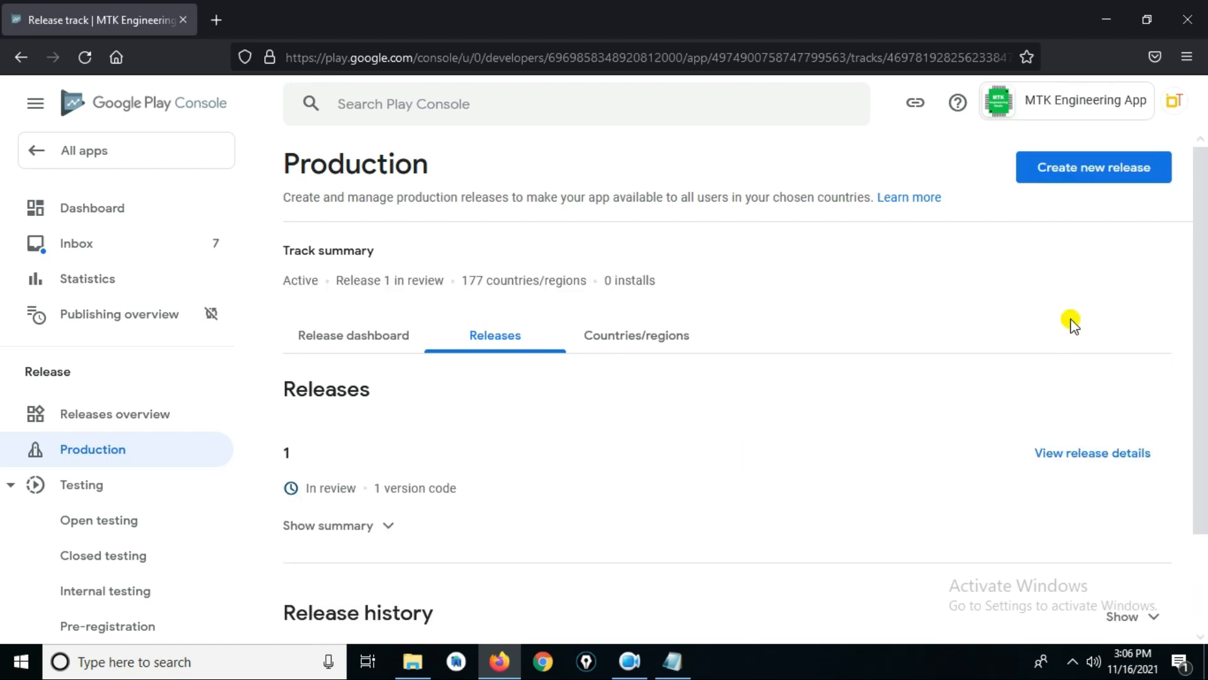
- Look over the production track and dashboard, and check the MTK Engineering App's update status in the list of all apps
drag(1202, 275, 1202, 403)
click(149, 209)
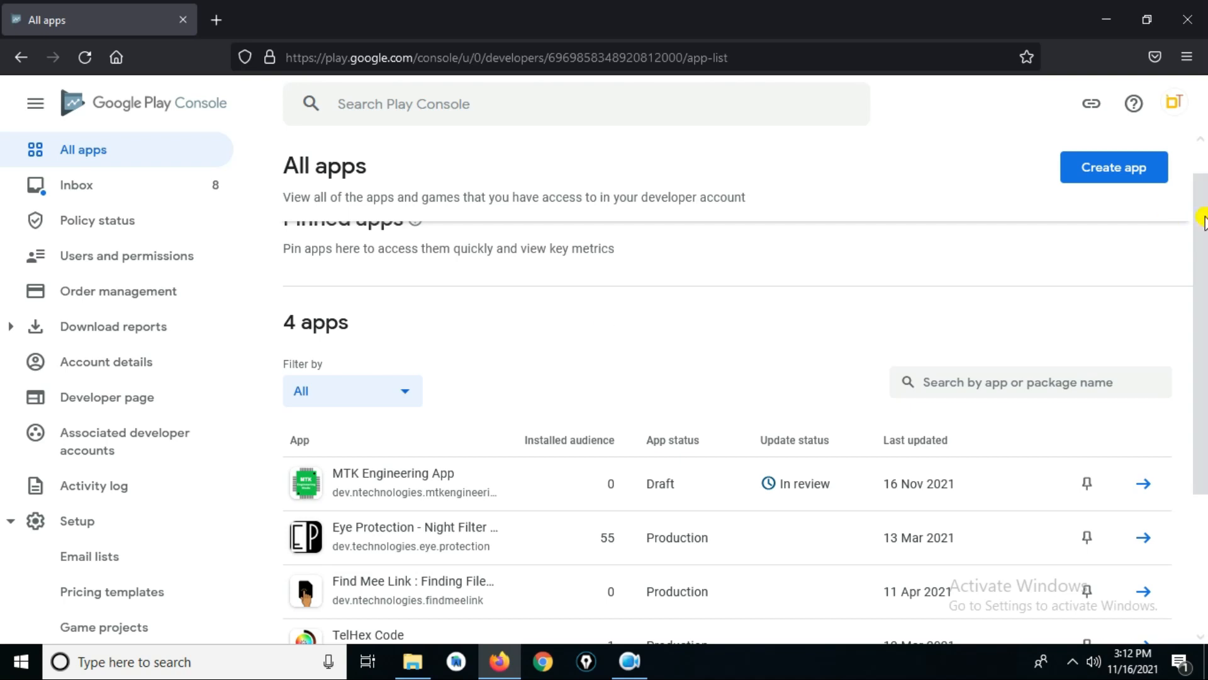
scroll(716, 439, down, 2)
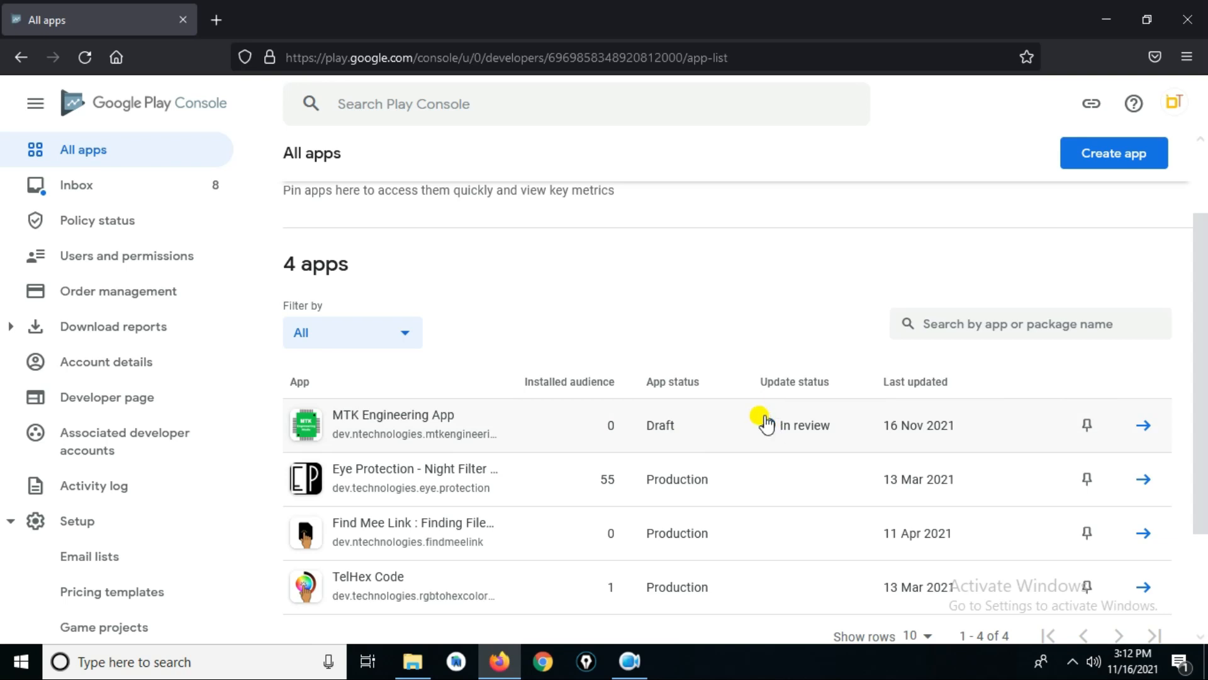